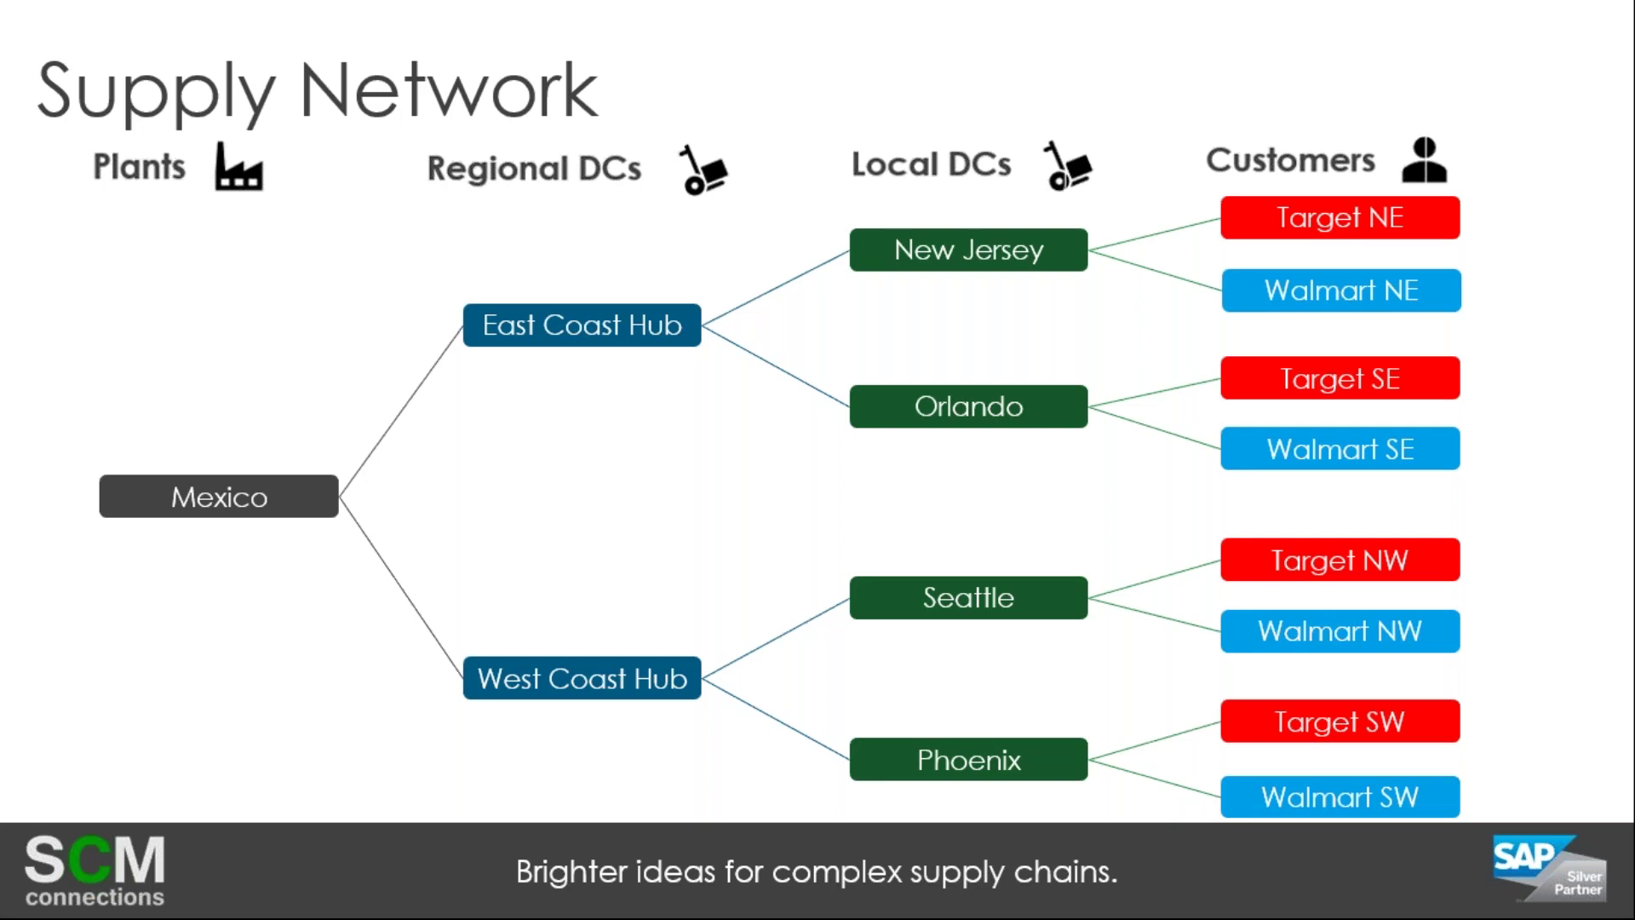
Step: End the slide show, switch to the Moving the Chains workbook in Excel, and review the monthly demand inputs
key("Escape")
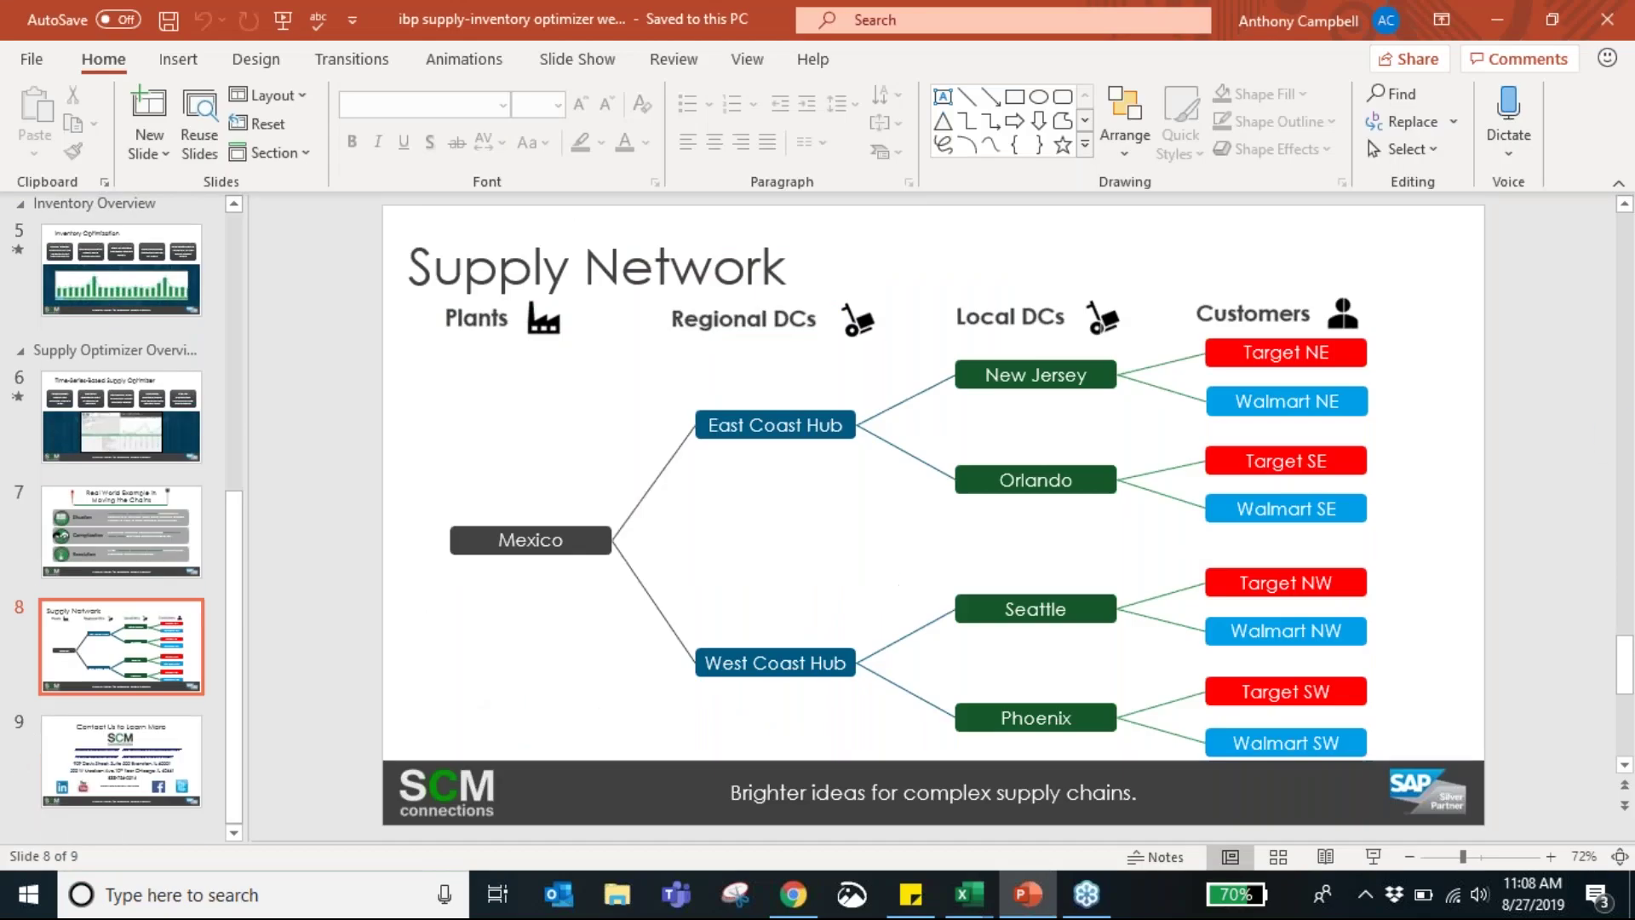
mouse_move(969, 892)
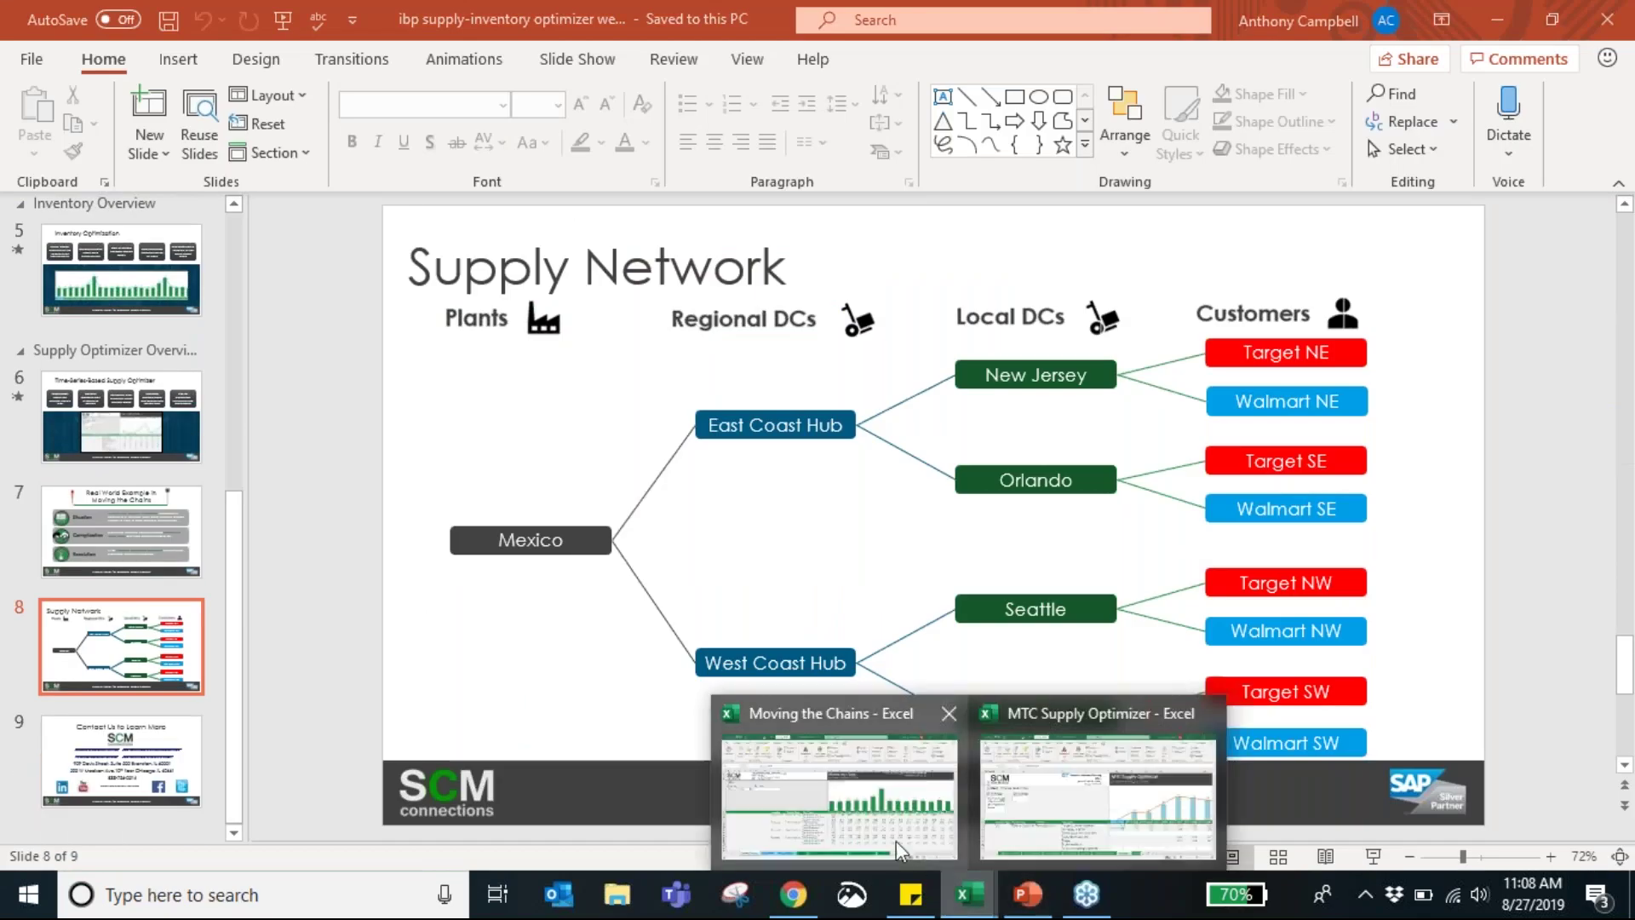
left_click(857, 813)
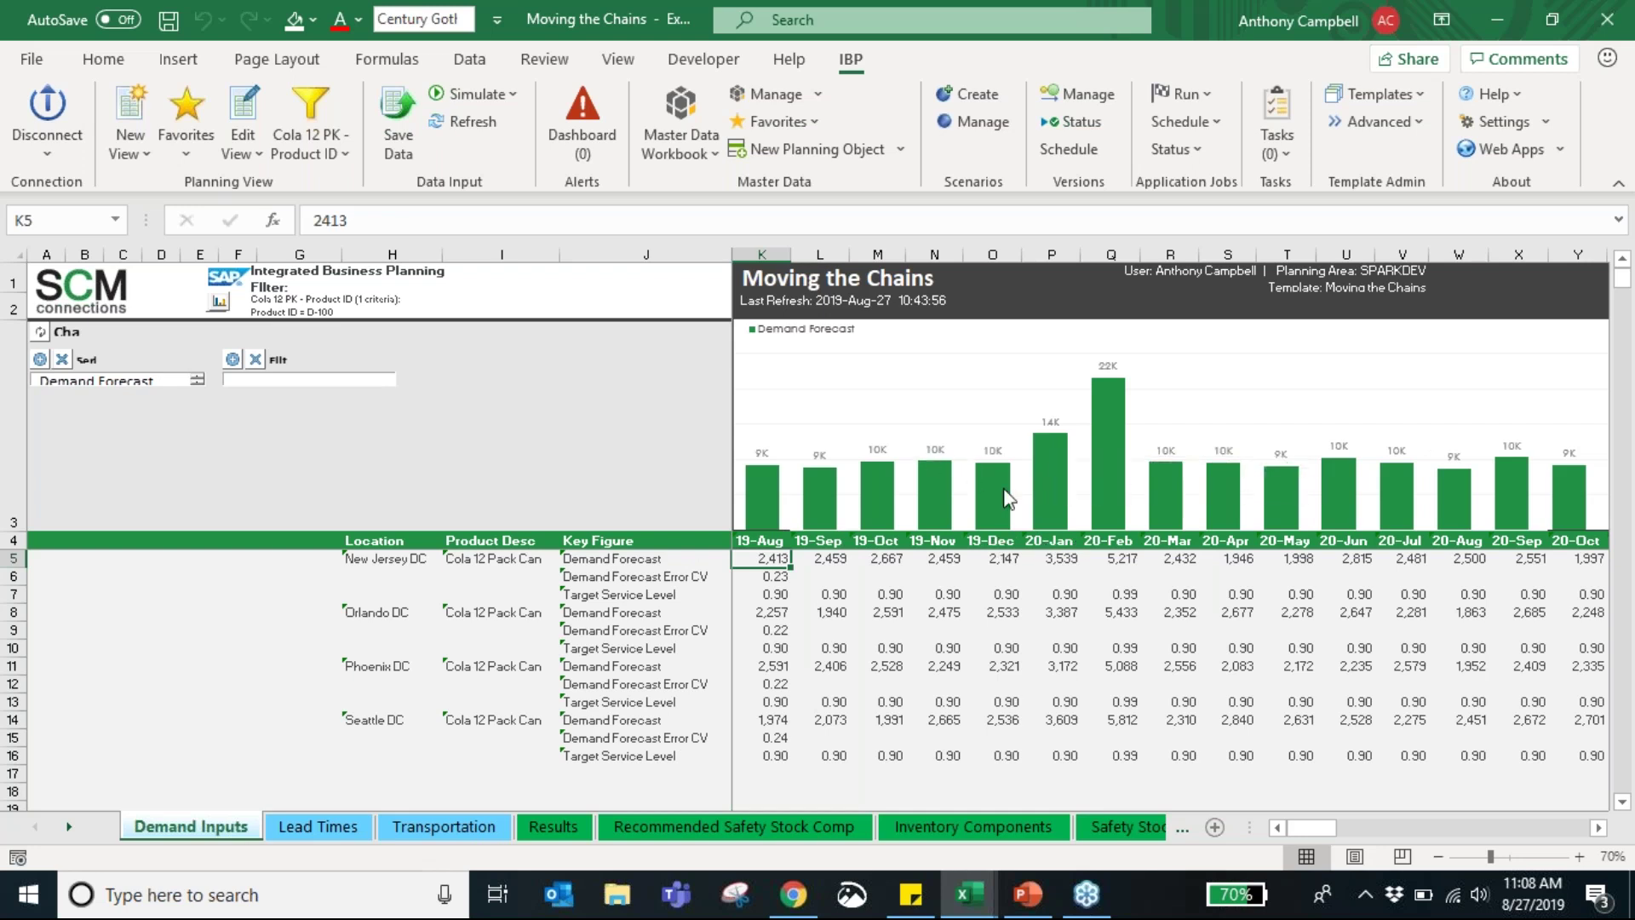
mouse_move(1061, 503)
mouse_move(1168, 522)
mouse_move(1310, 826)
left_mouse_down()
mouse_move(1342, 829)
mouse_move(1306, 824)
left_mouse_up()
Step: Review the production and transportation lead times for the DCs, hubs and Mexico plant, plus the transportation cost rates
left_click(316, 816)
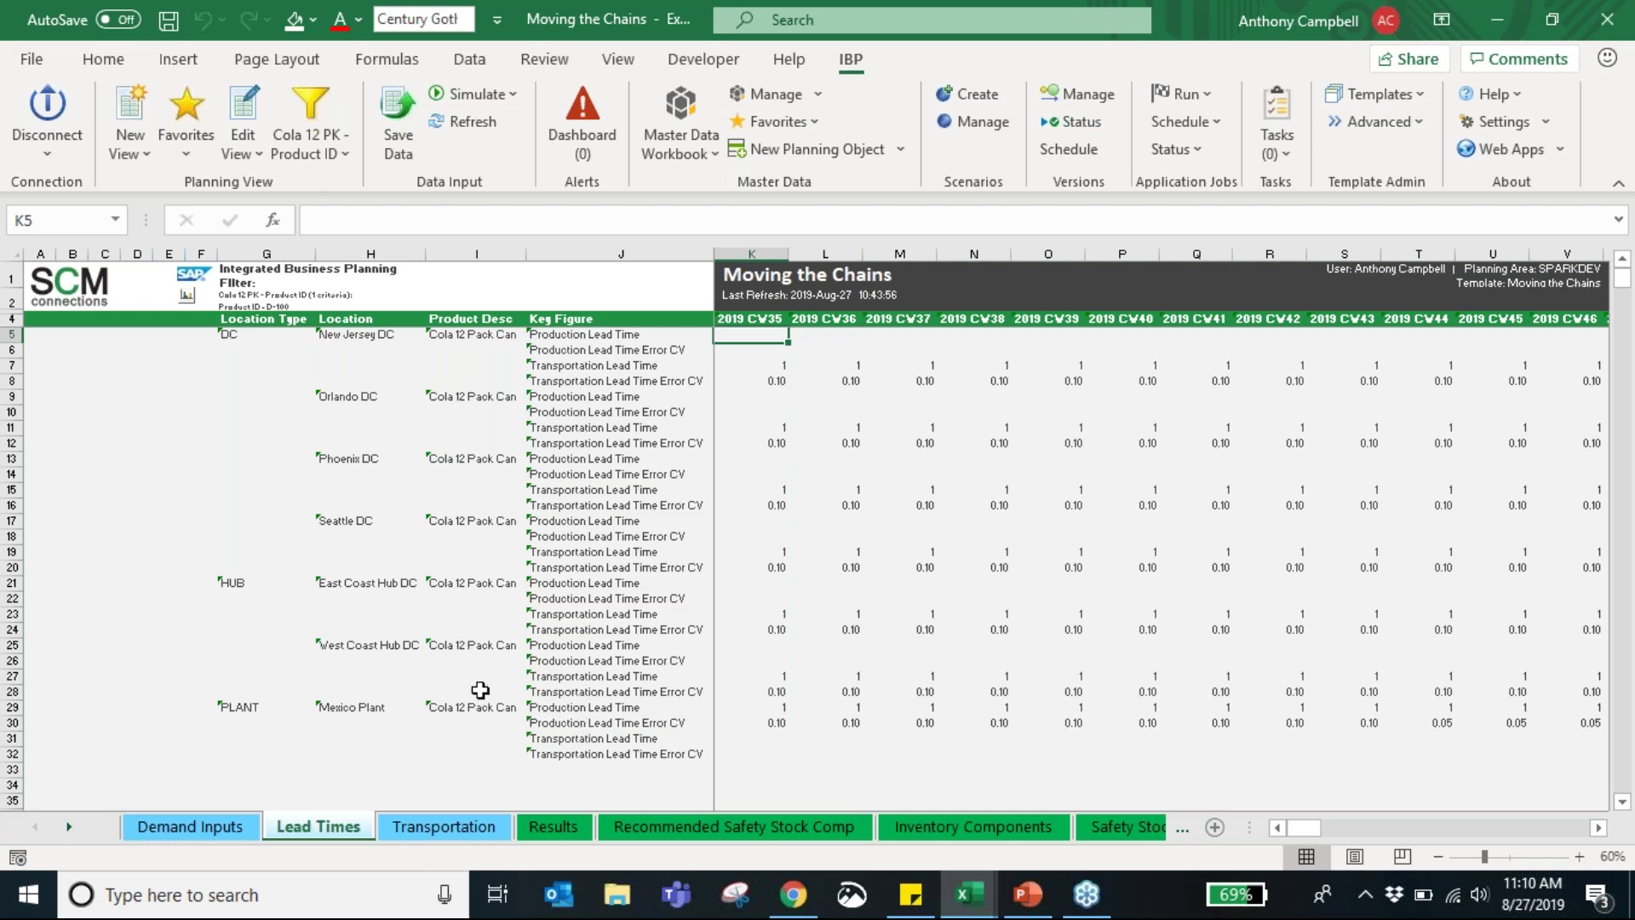
left_click(388, 720)
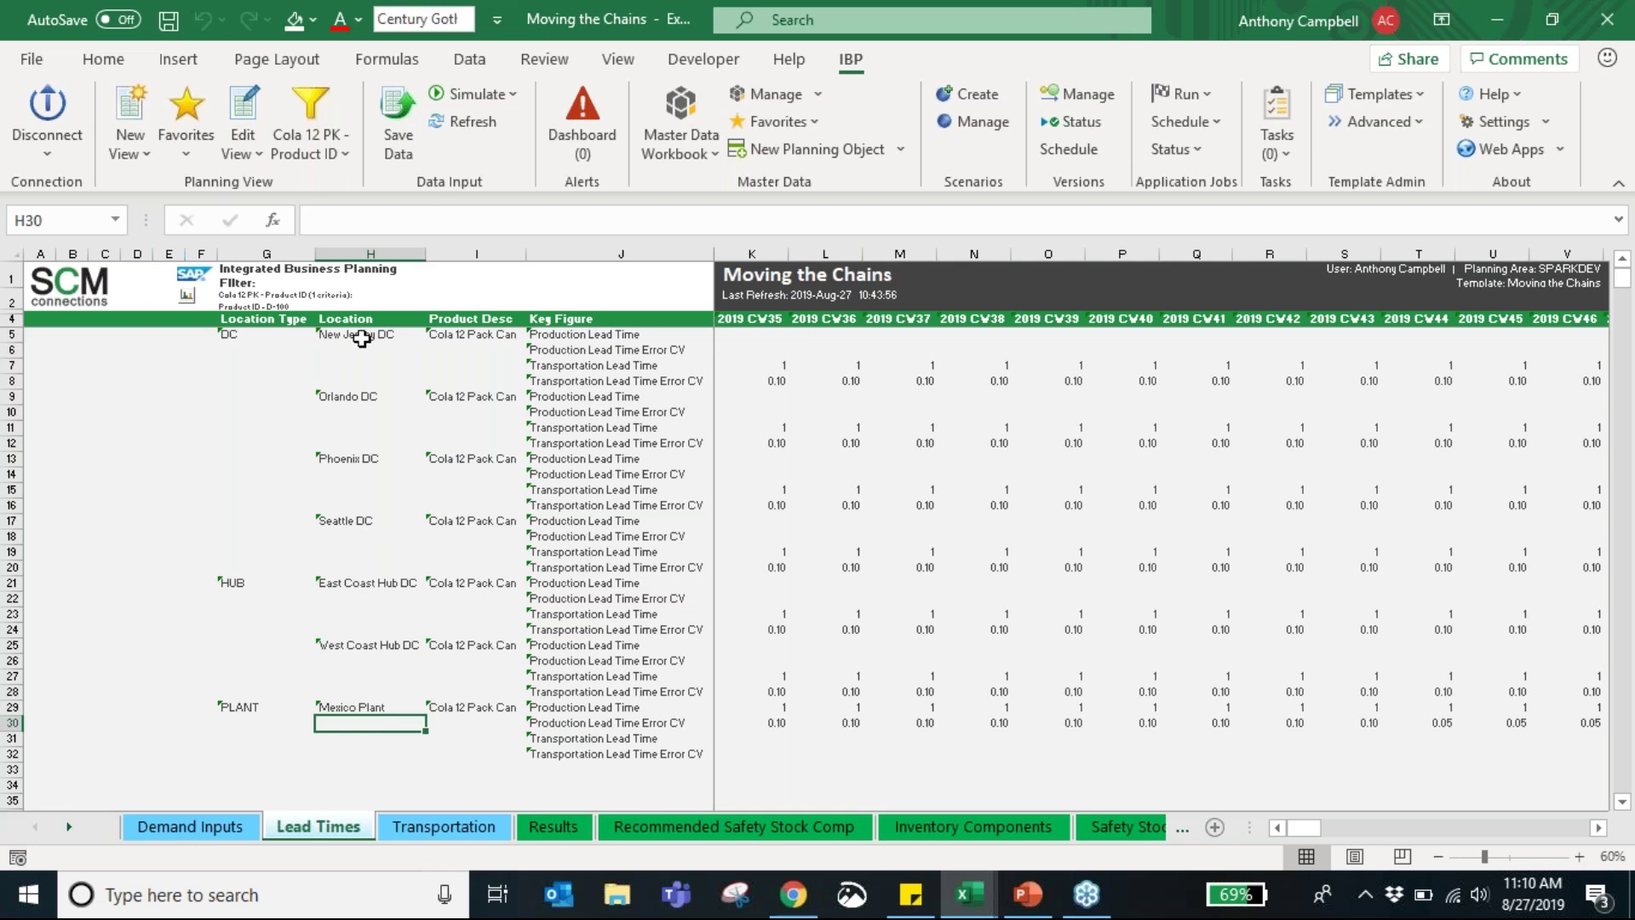
left_click_drag(362, 338, 356, 535)
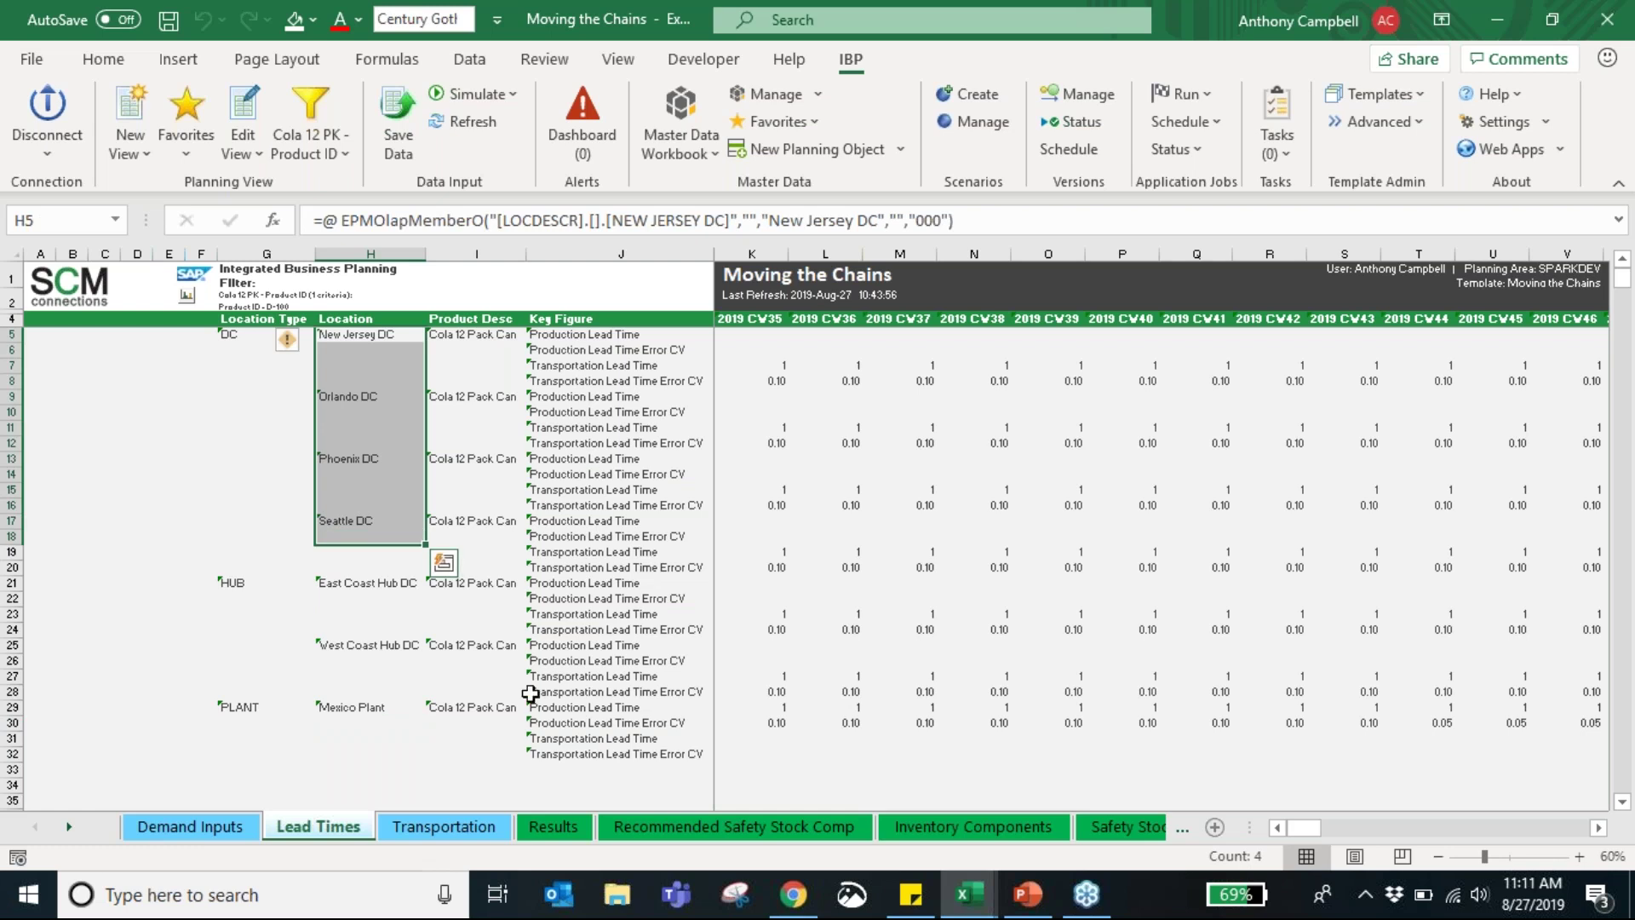
left_click(464, 827)
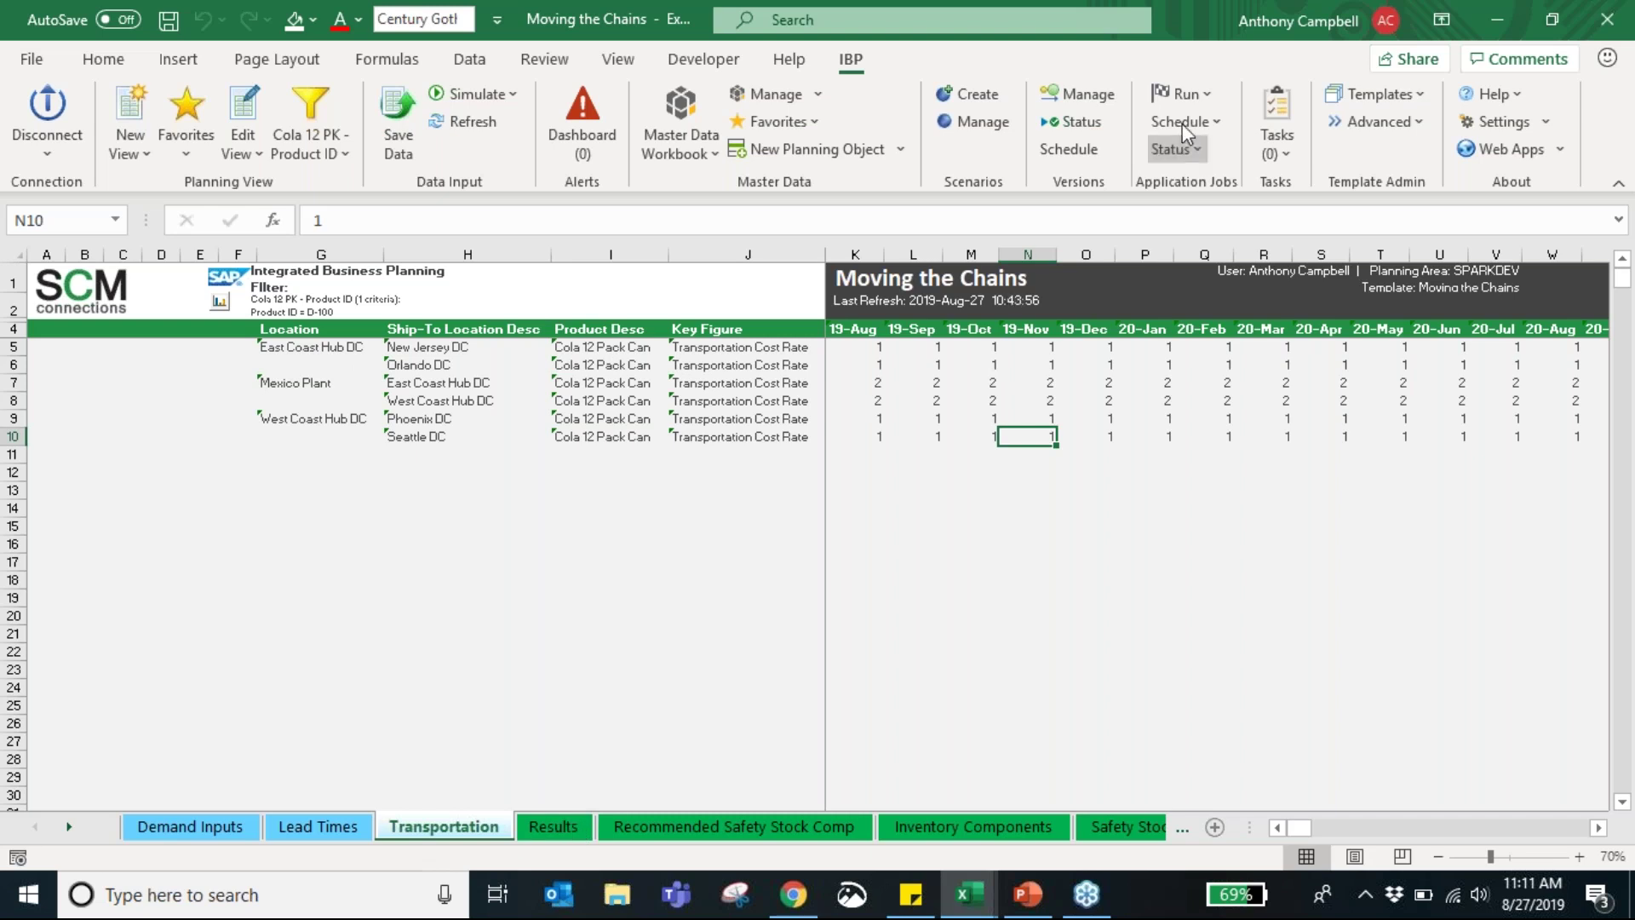
Step: Run Inventory Optimization once with the Calculate Target Inventory Components operator for the Baseline scenario, Base Version and planning unit SPA
left_click(1188, 95)
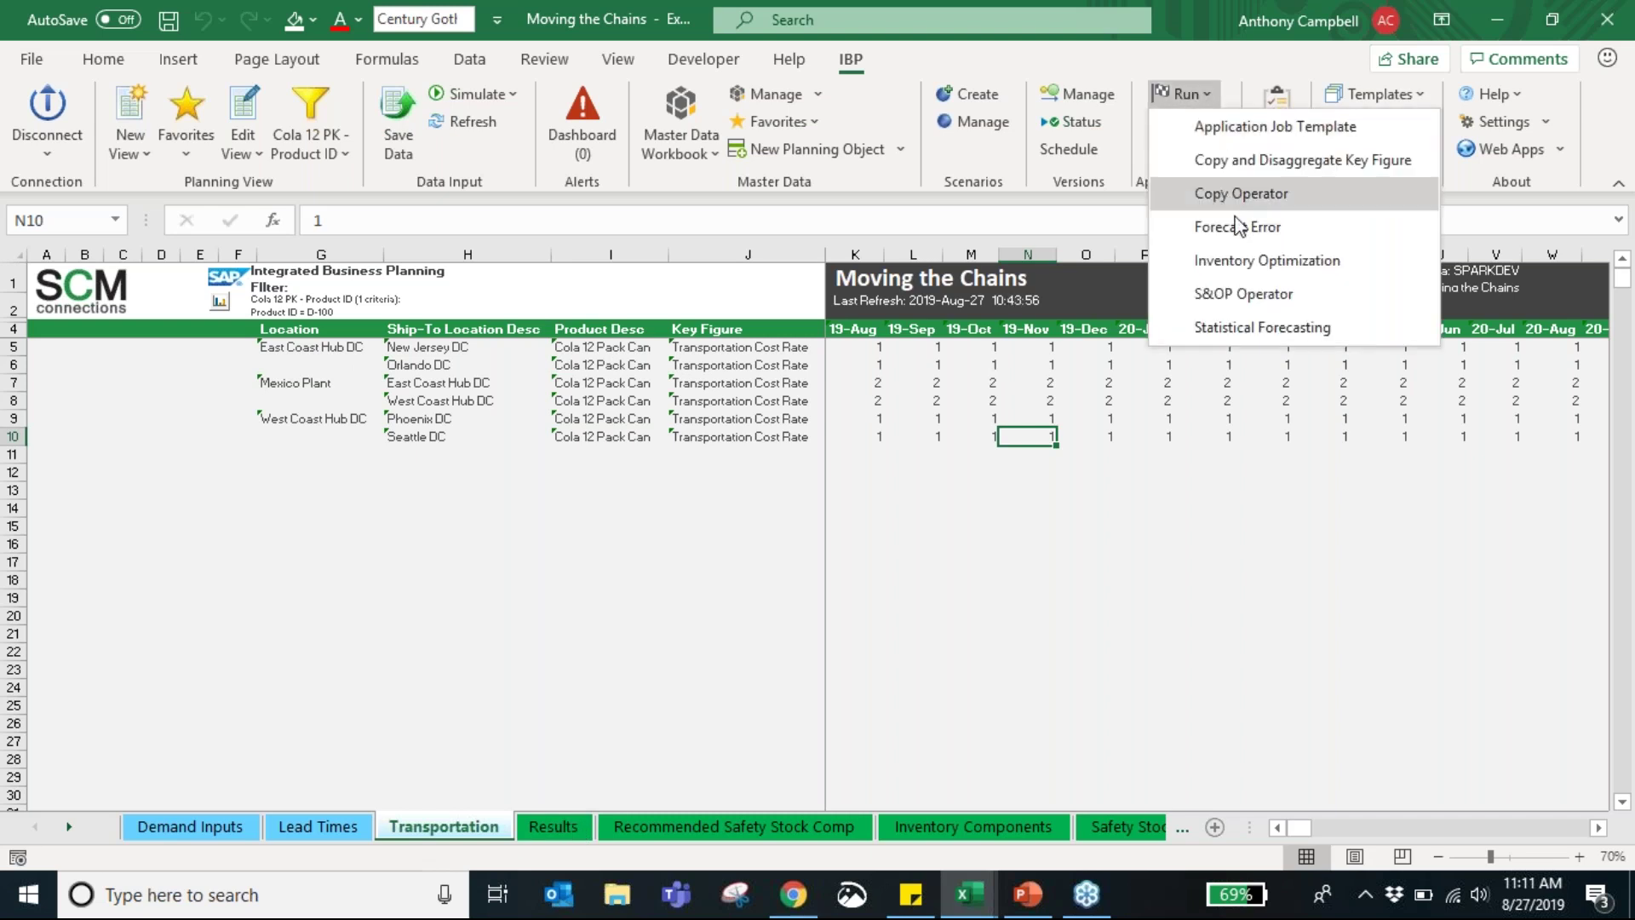
left_click(1266, 261)
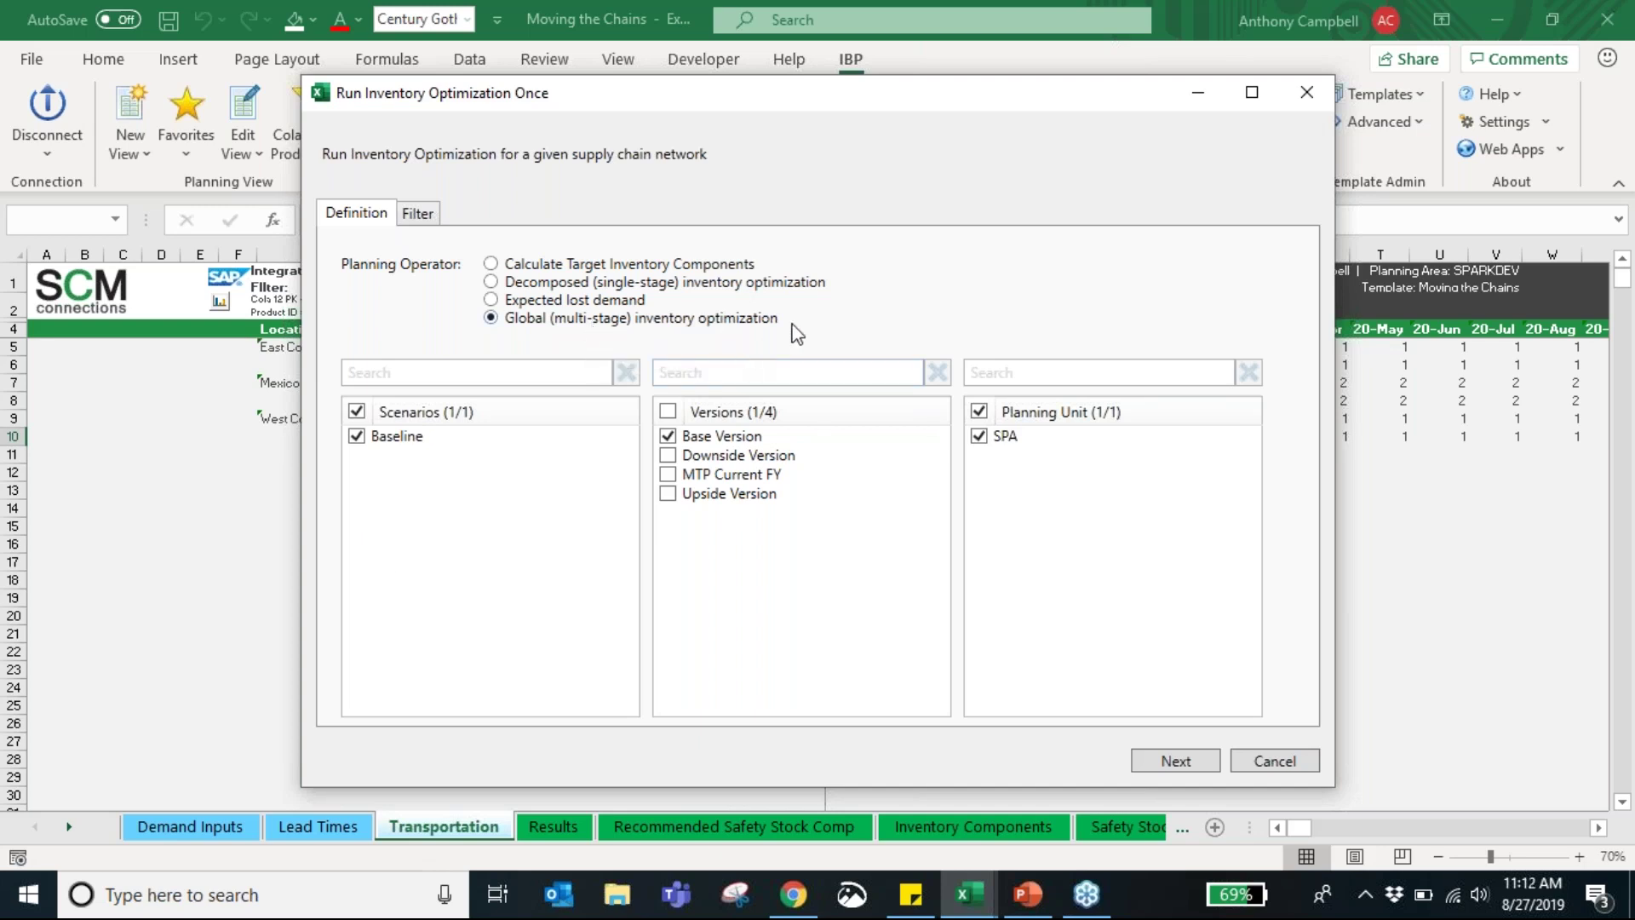
left_click(597, 266)
left_click(1184, 759)
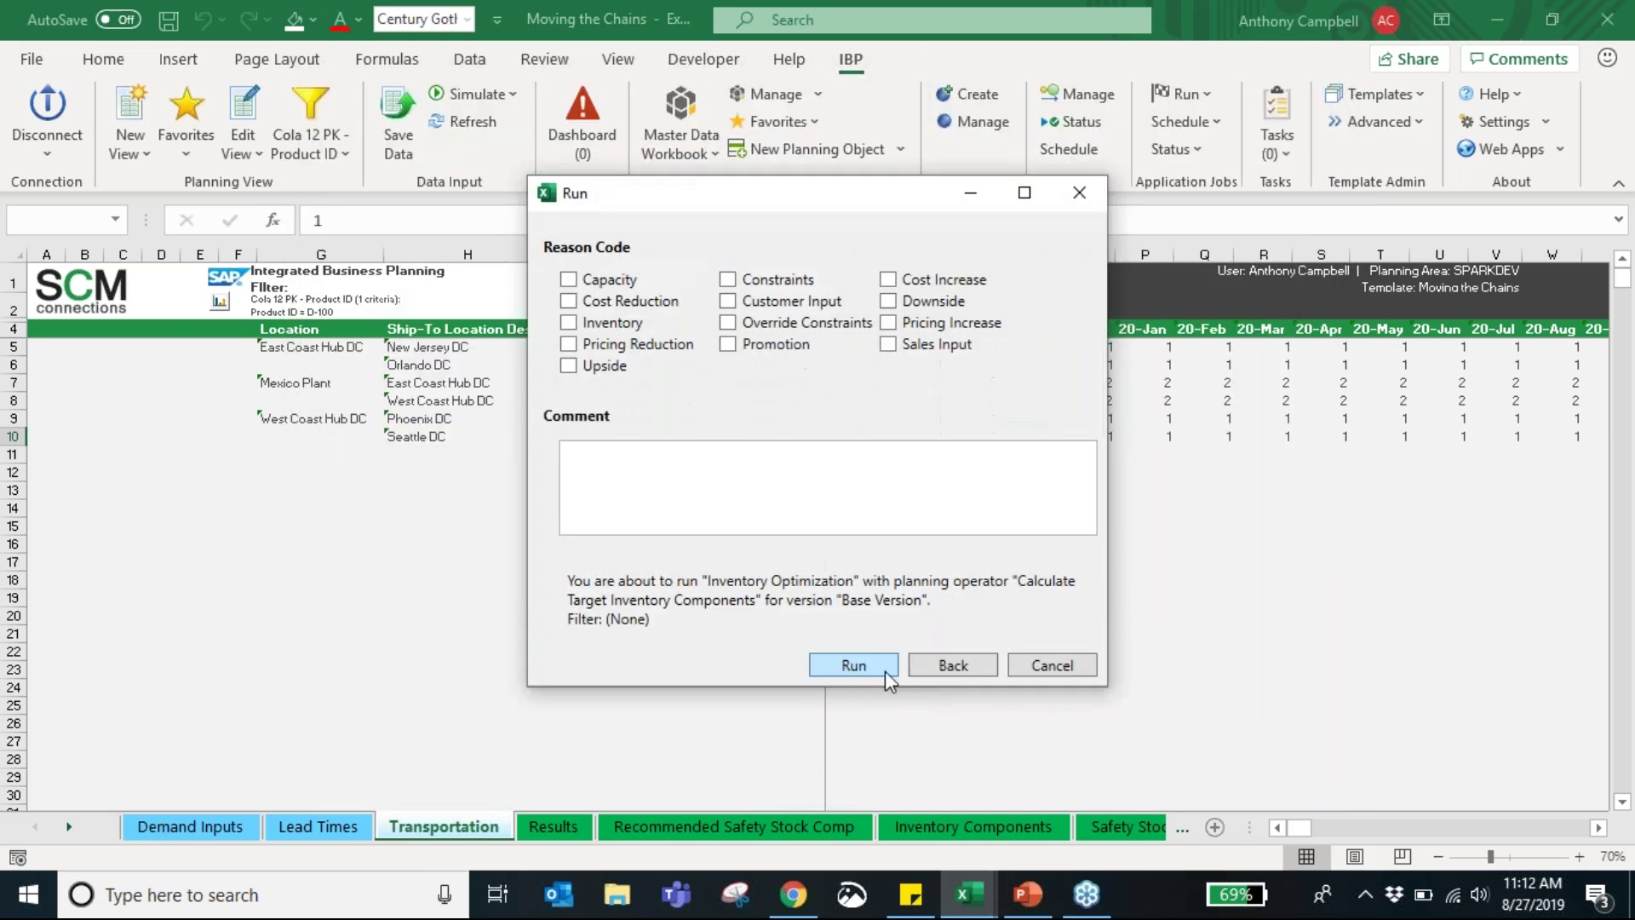
left_click(855, 666)
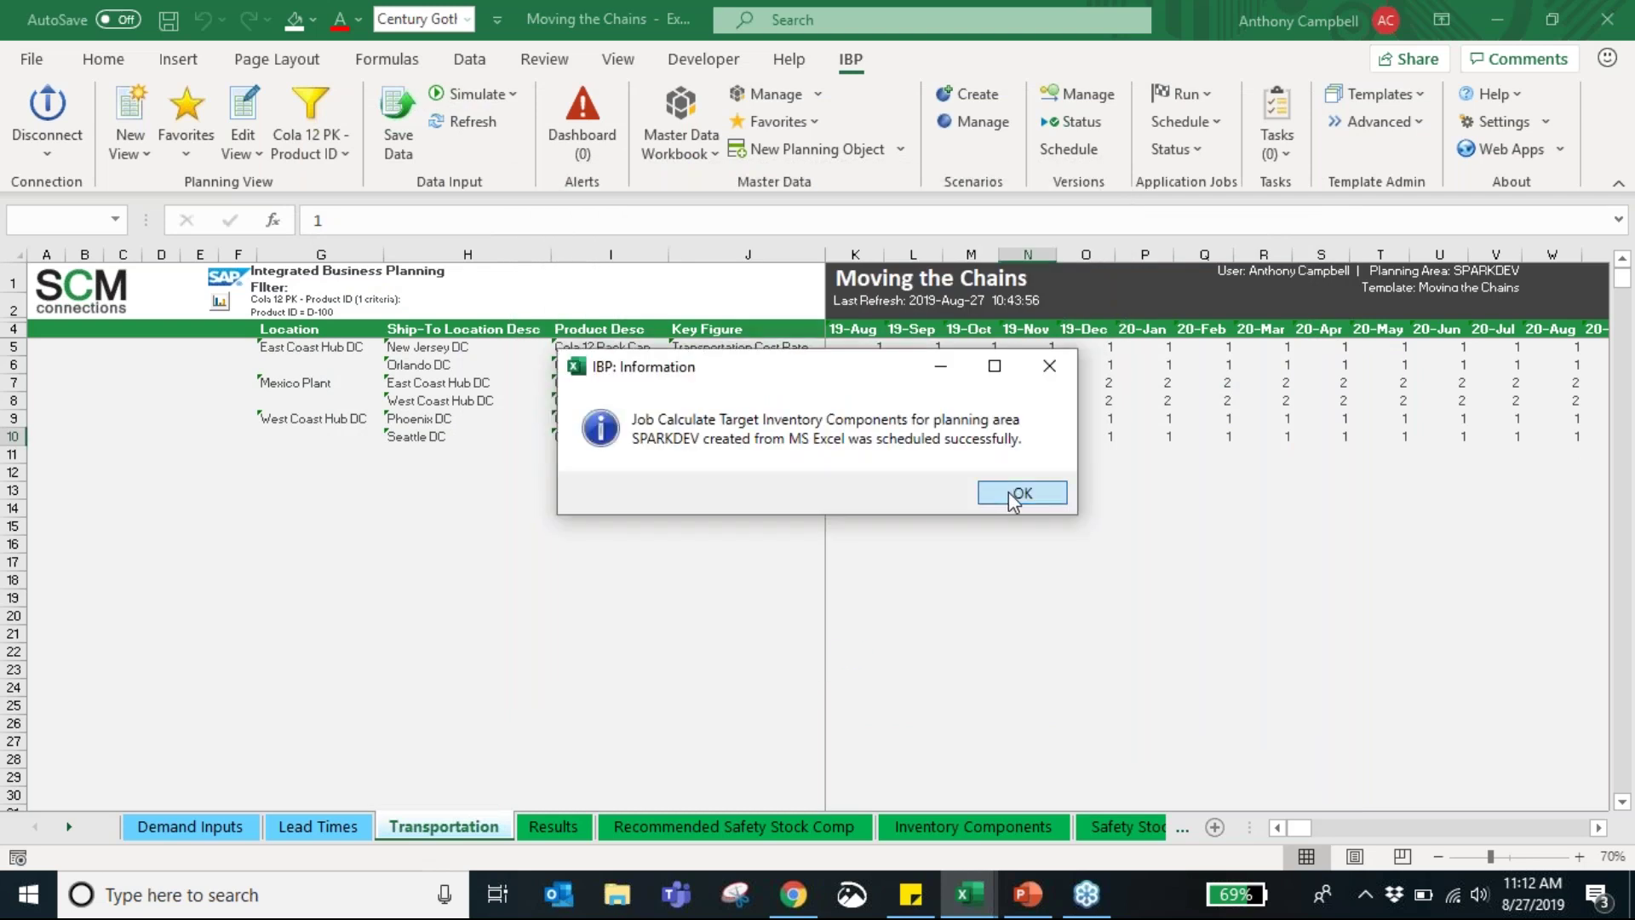
left_click(1010, 491)
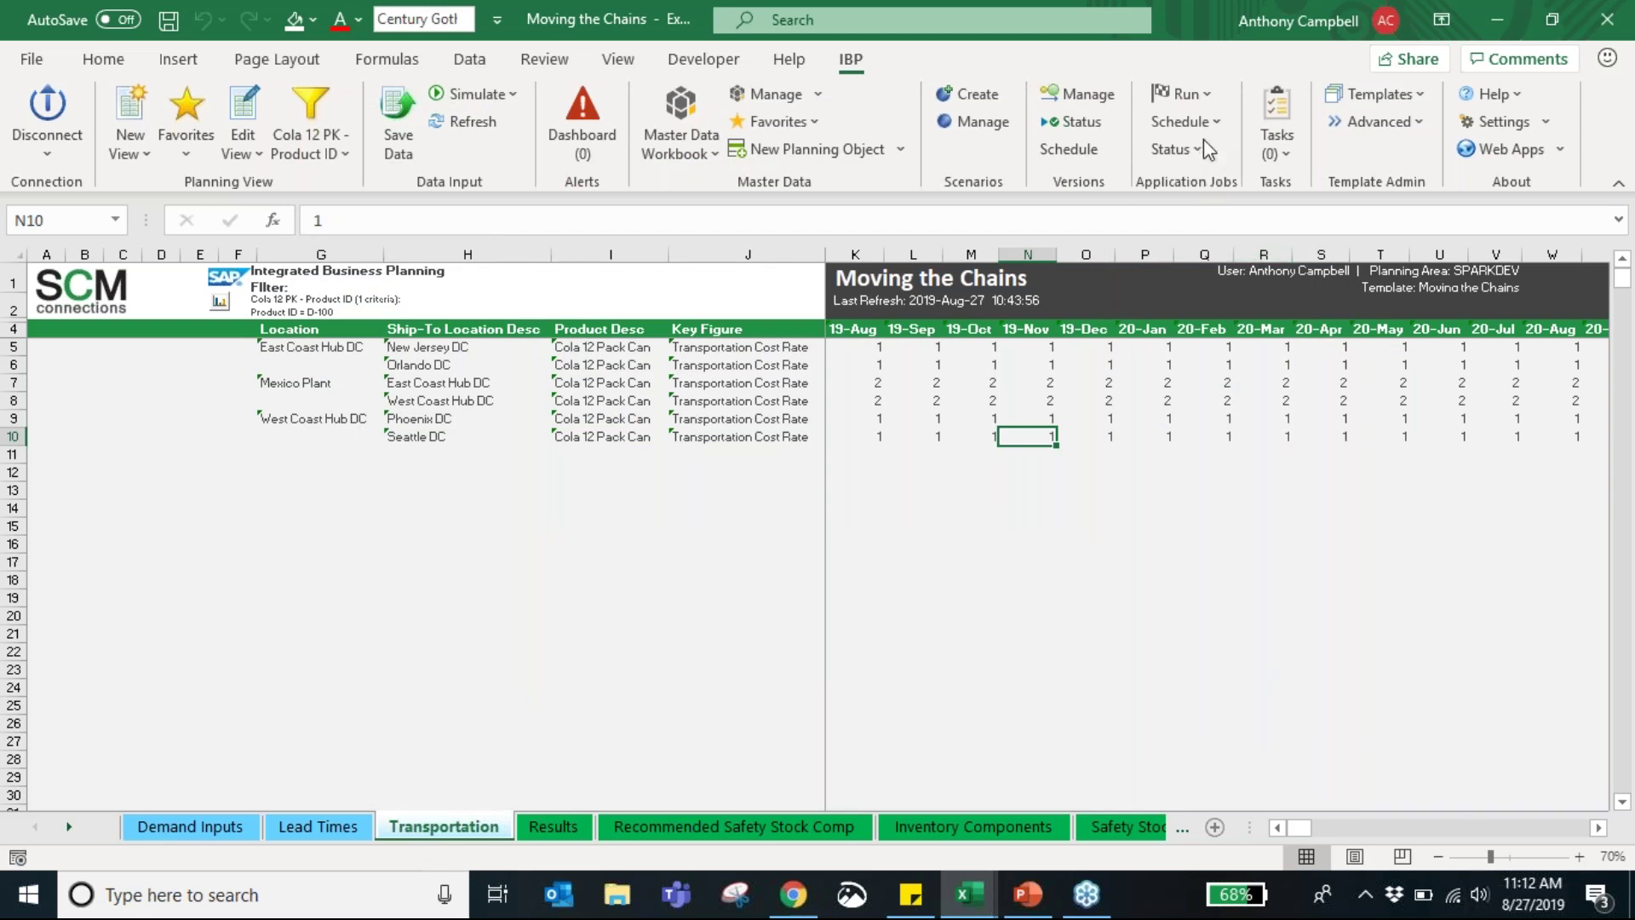
Step: Check the status of the Inventory Optimization job, refreshing the job list several times, and close the status window
left_click(1197, 102)
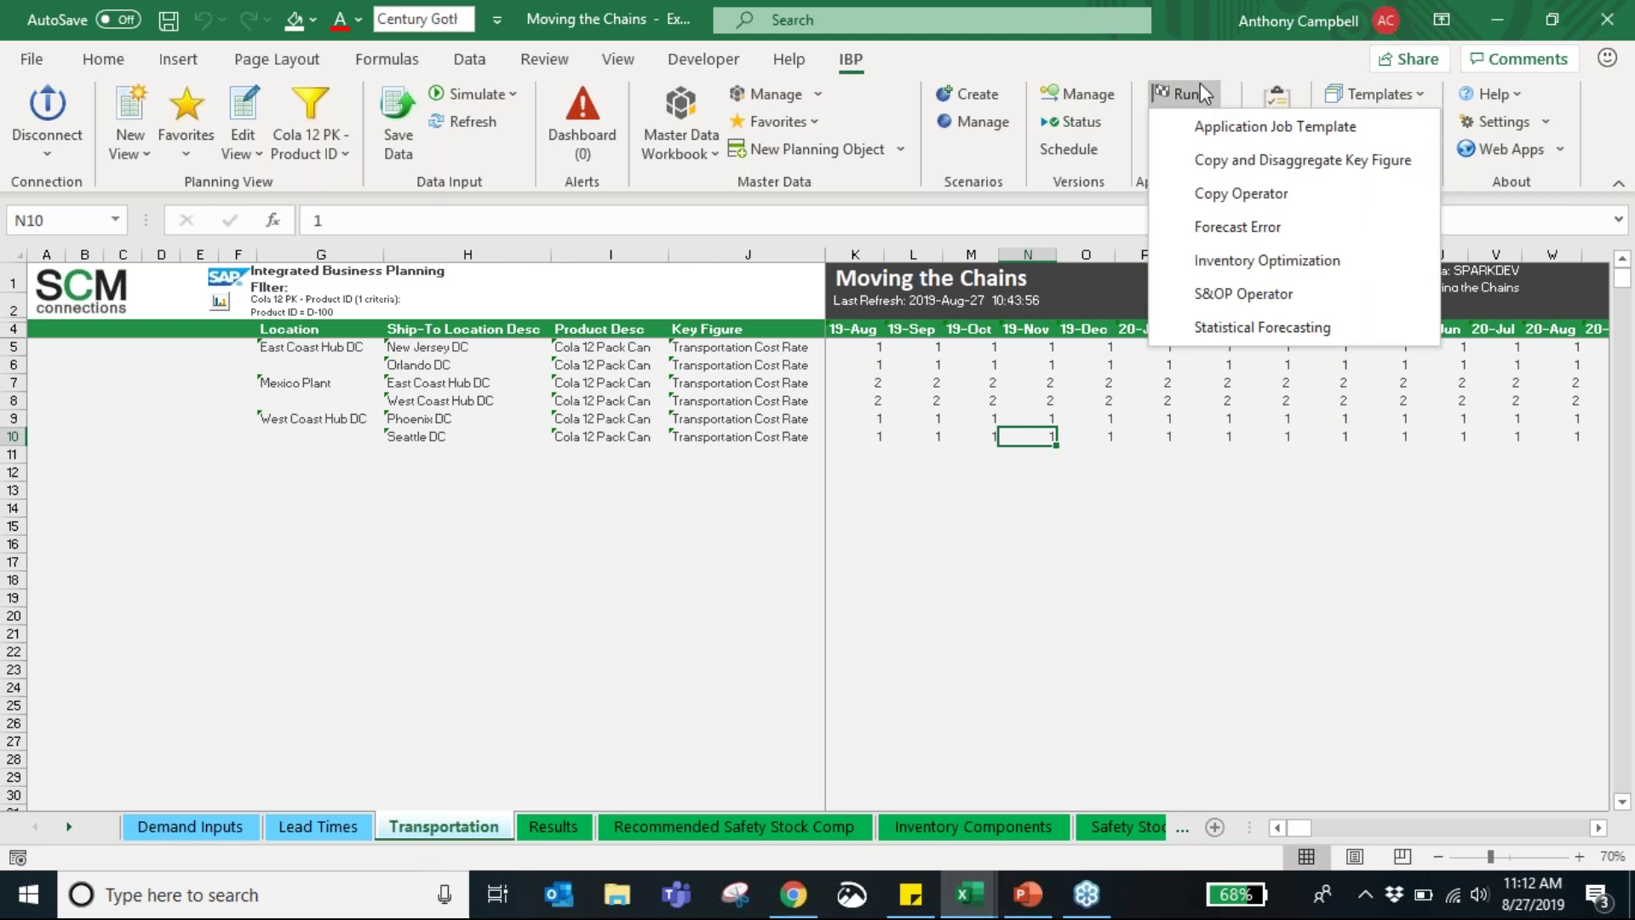
left_click(1199, 85)
left_click(1197, 146)
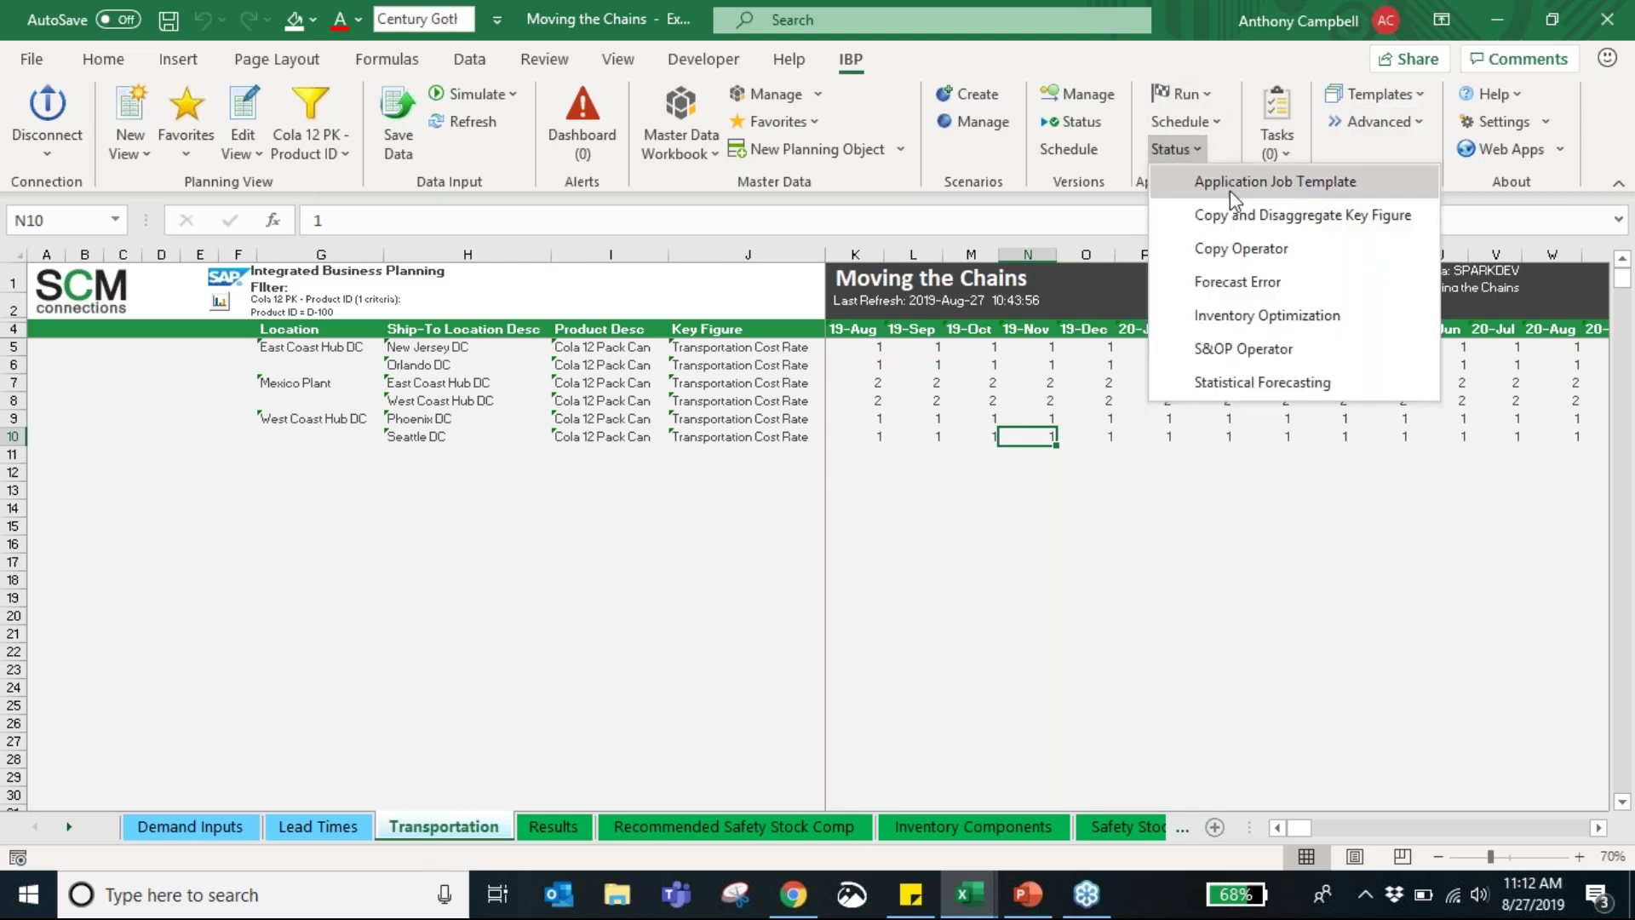
left_click(1274, 312)
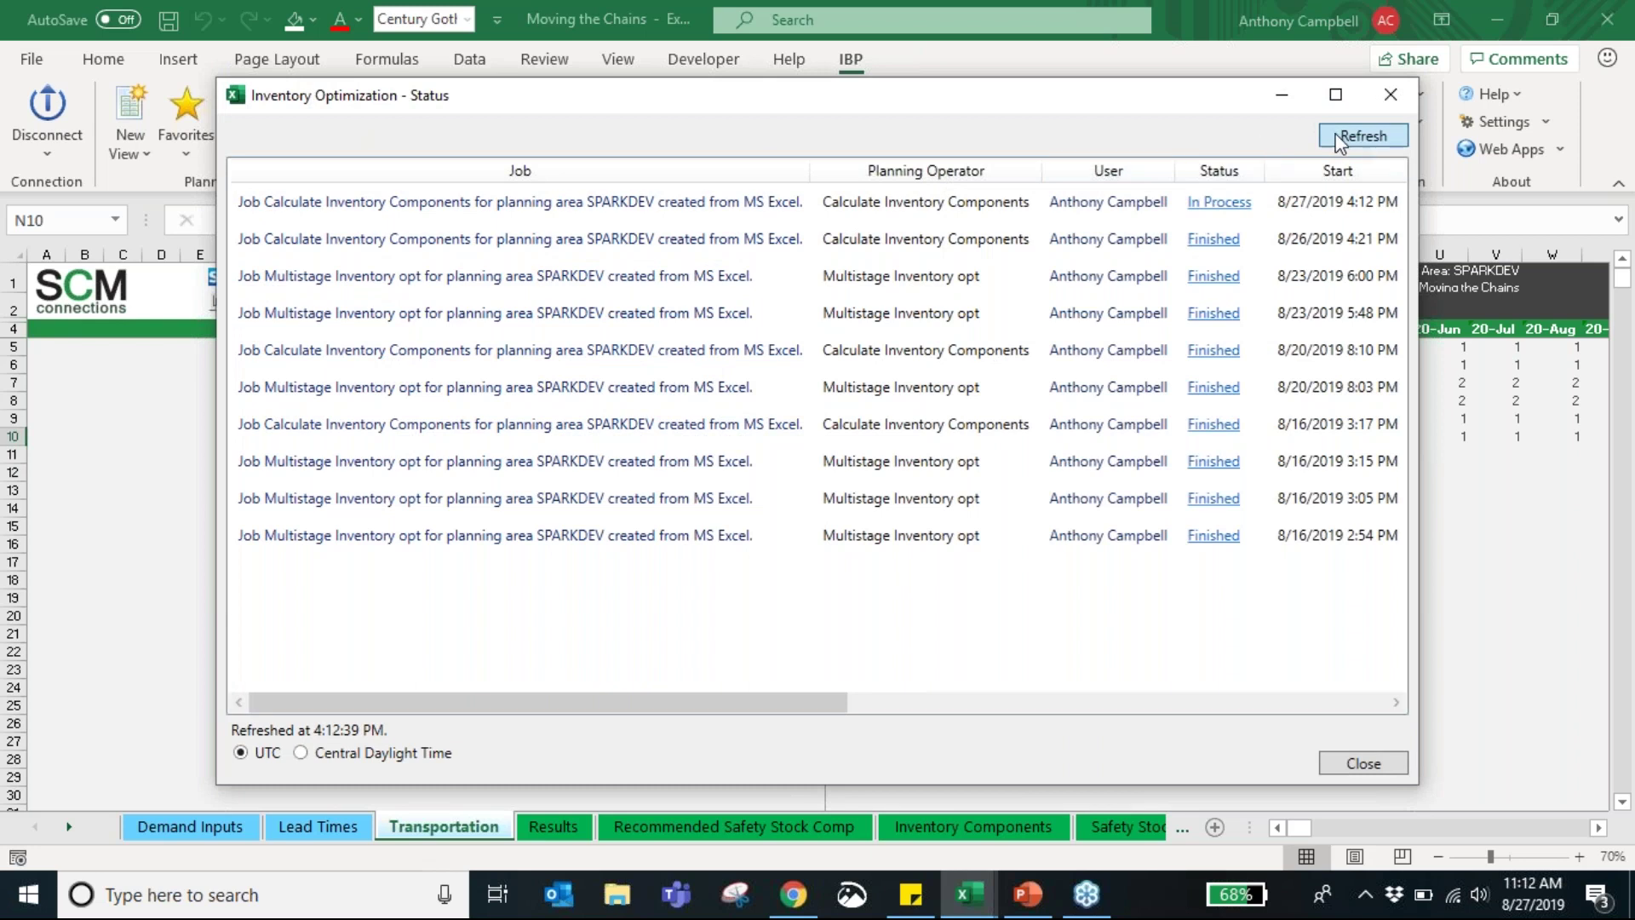
left_click(1354, 138)
left_click(1363, 137)
left_click(1363, 137)
left_click(1363, 139)
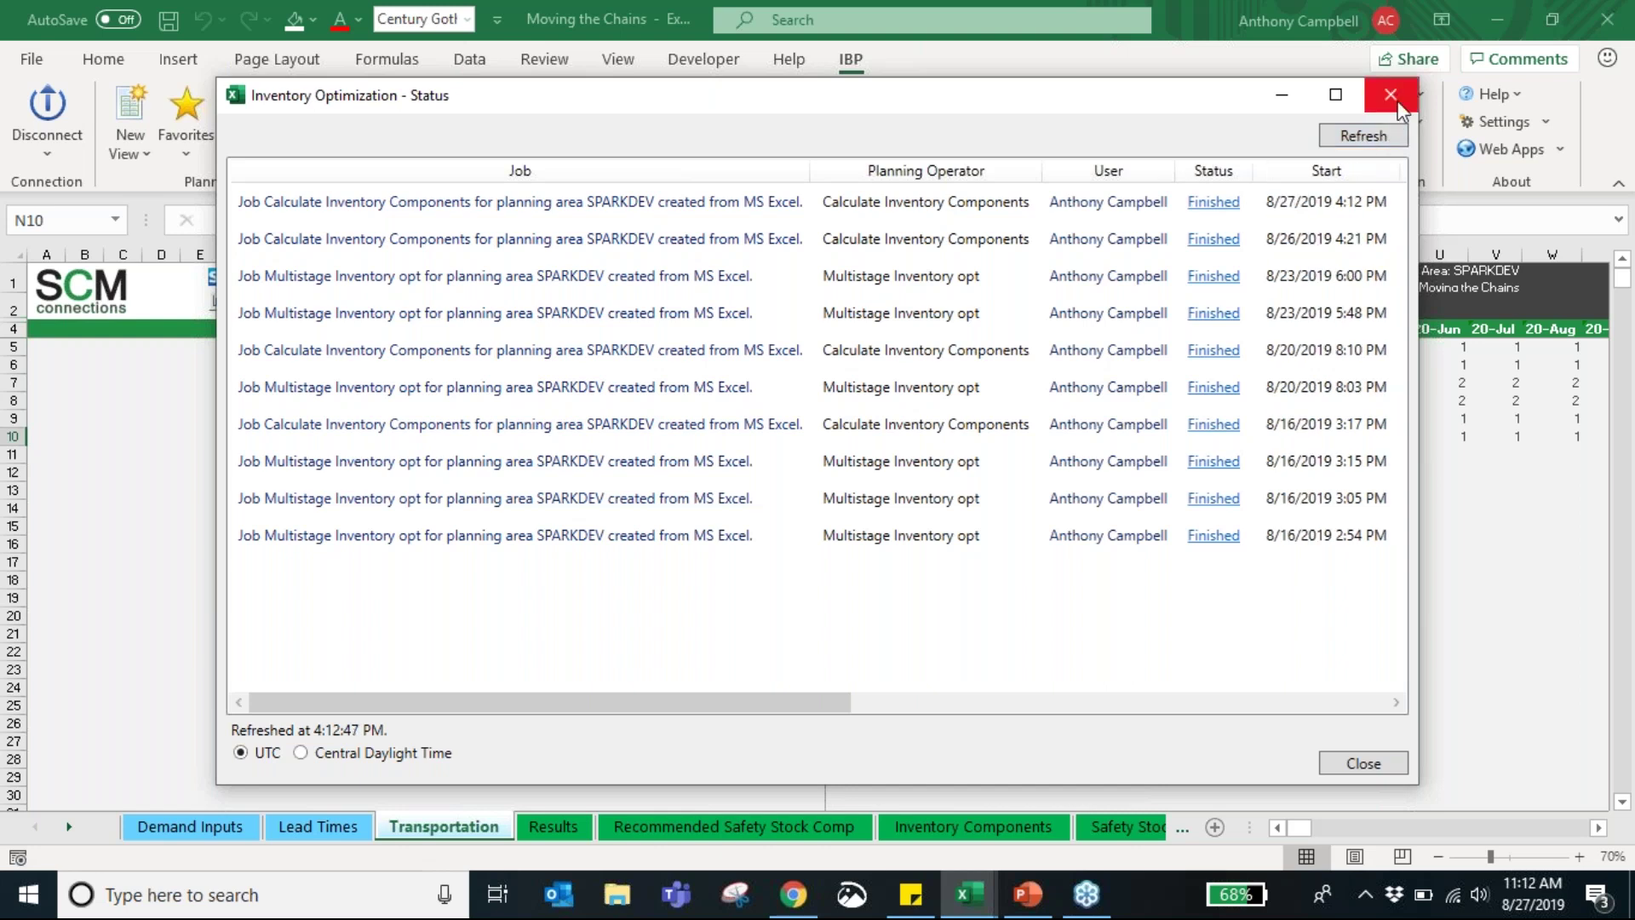
left_click(1386, 94)
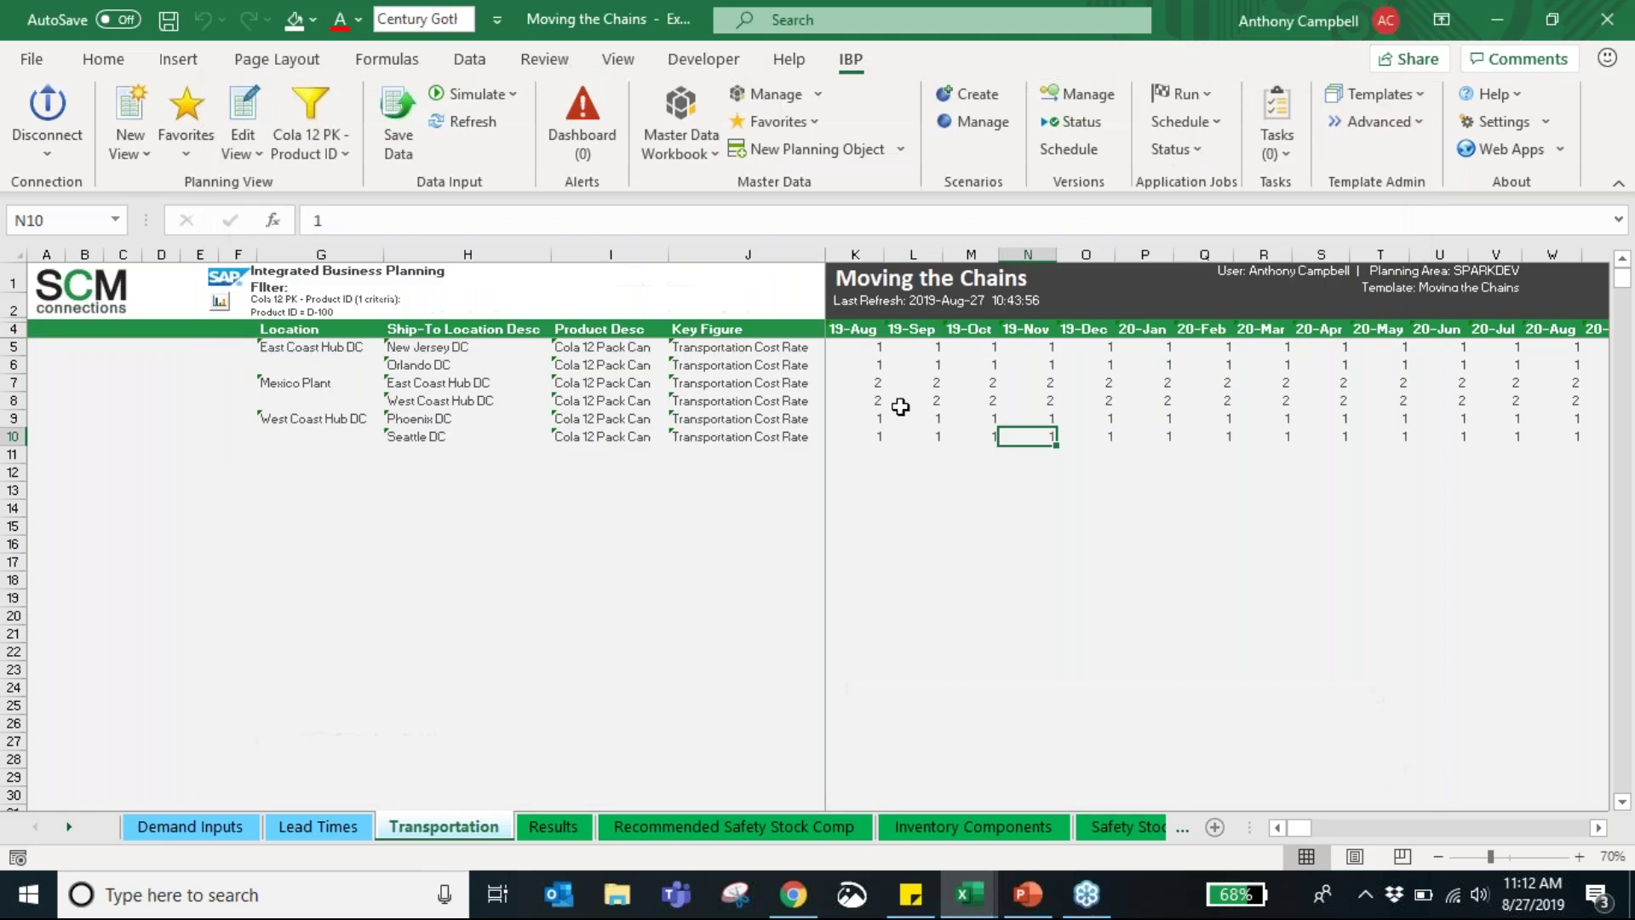
Step: Examine New Jersey DC's recommended safety stock, its value and the related alert for 20-Feb on the Results sheet
left_click(566, 827)
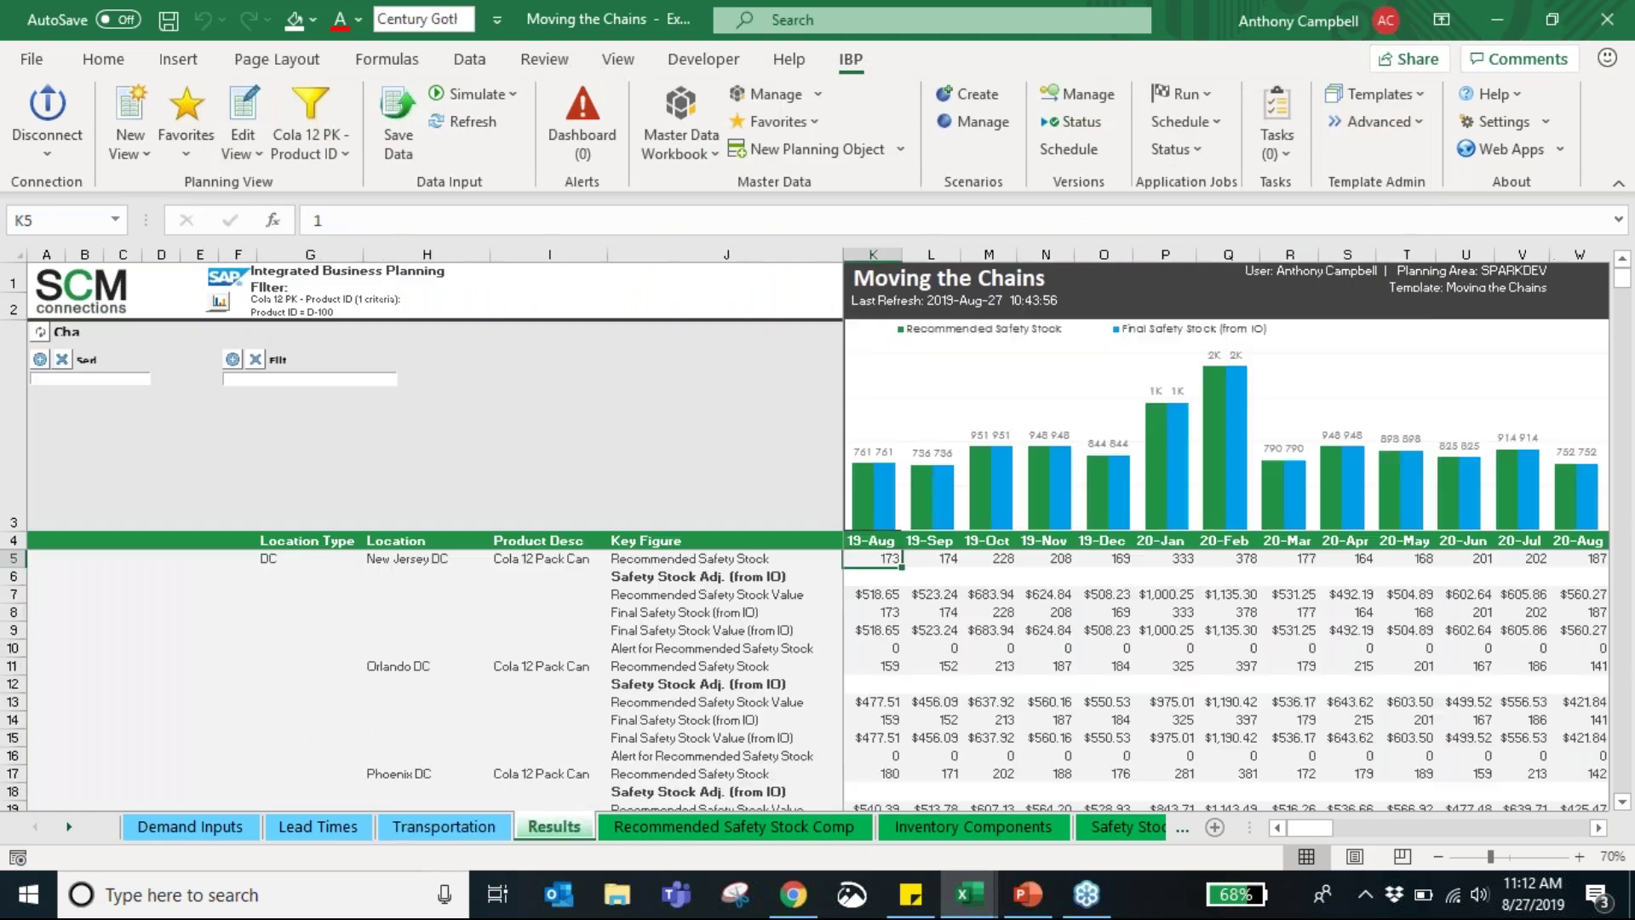
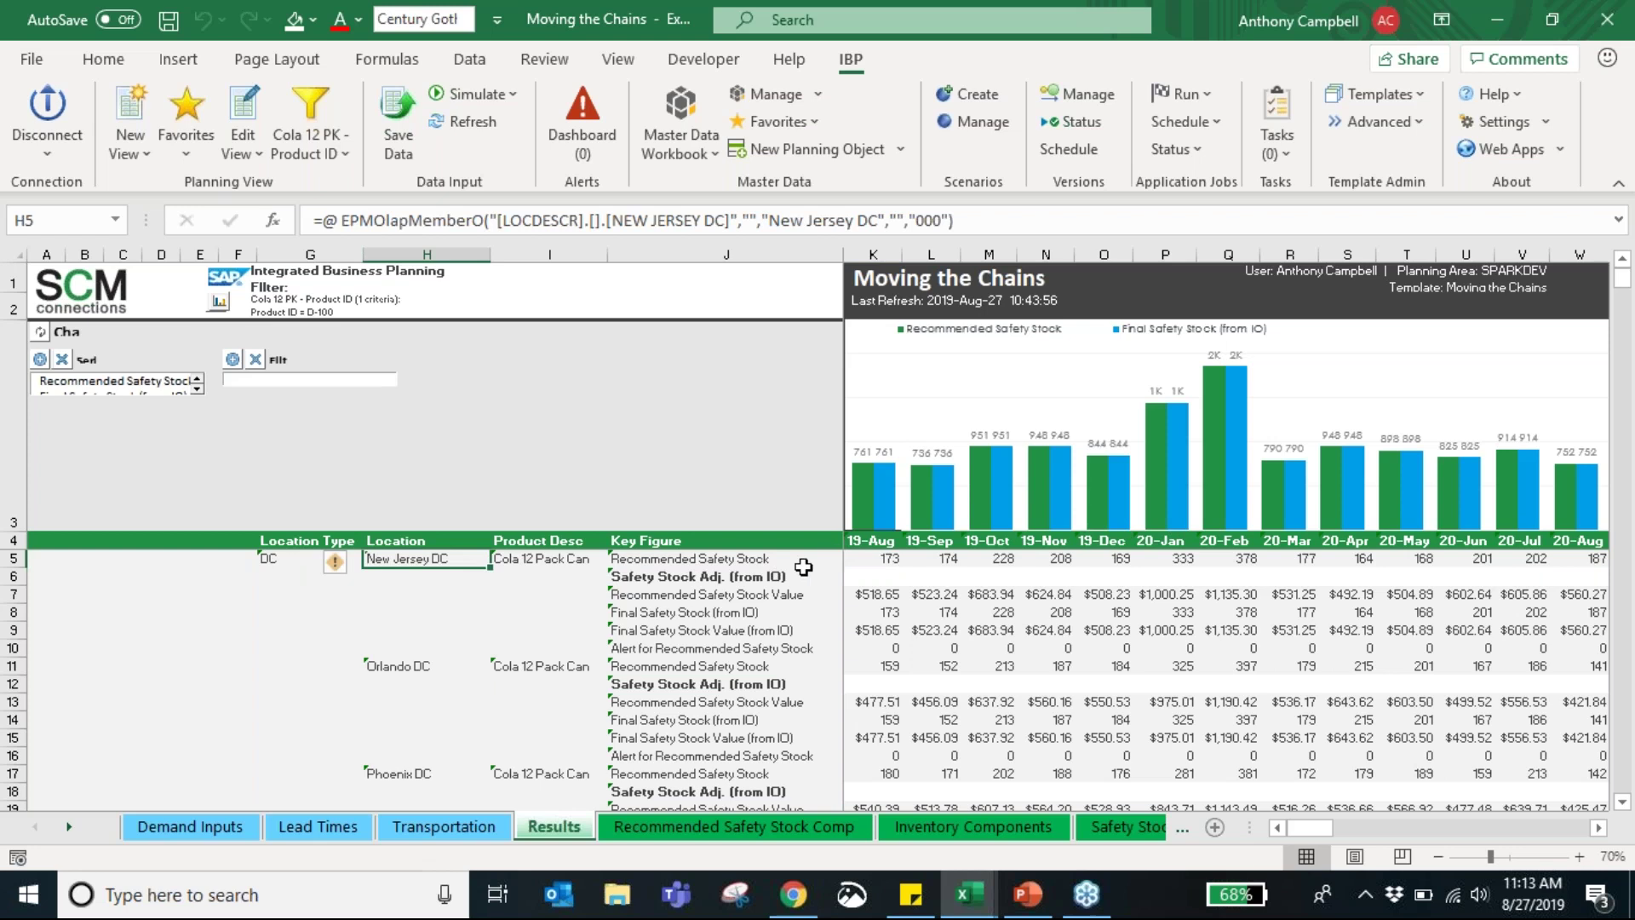
left_click(564, 560)
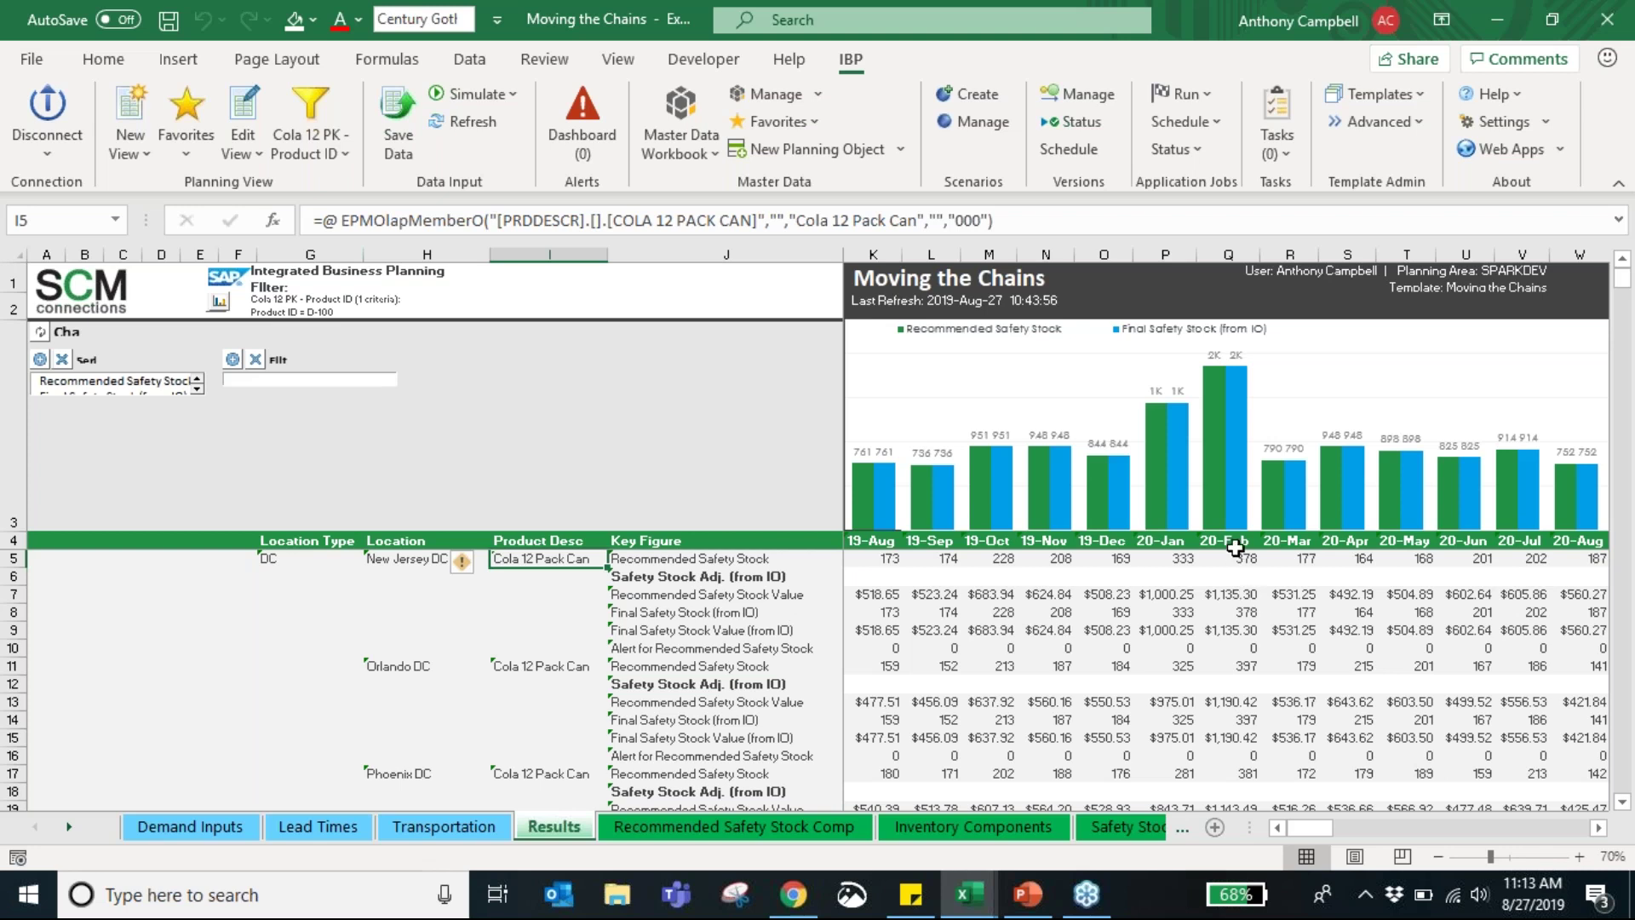
left_click(1245, 594)
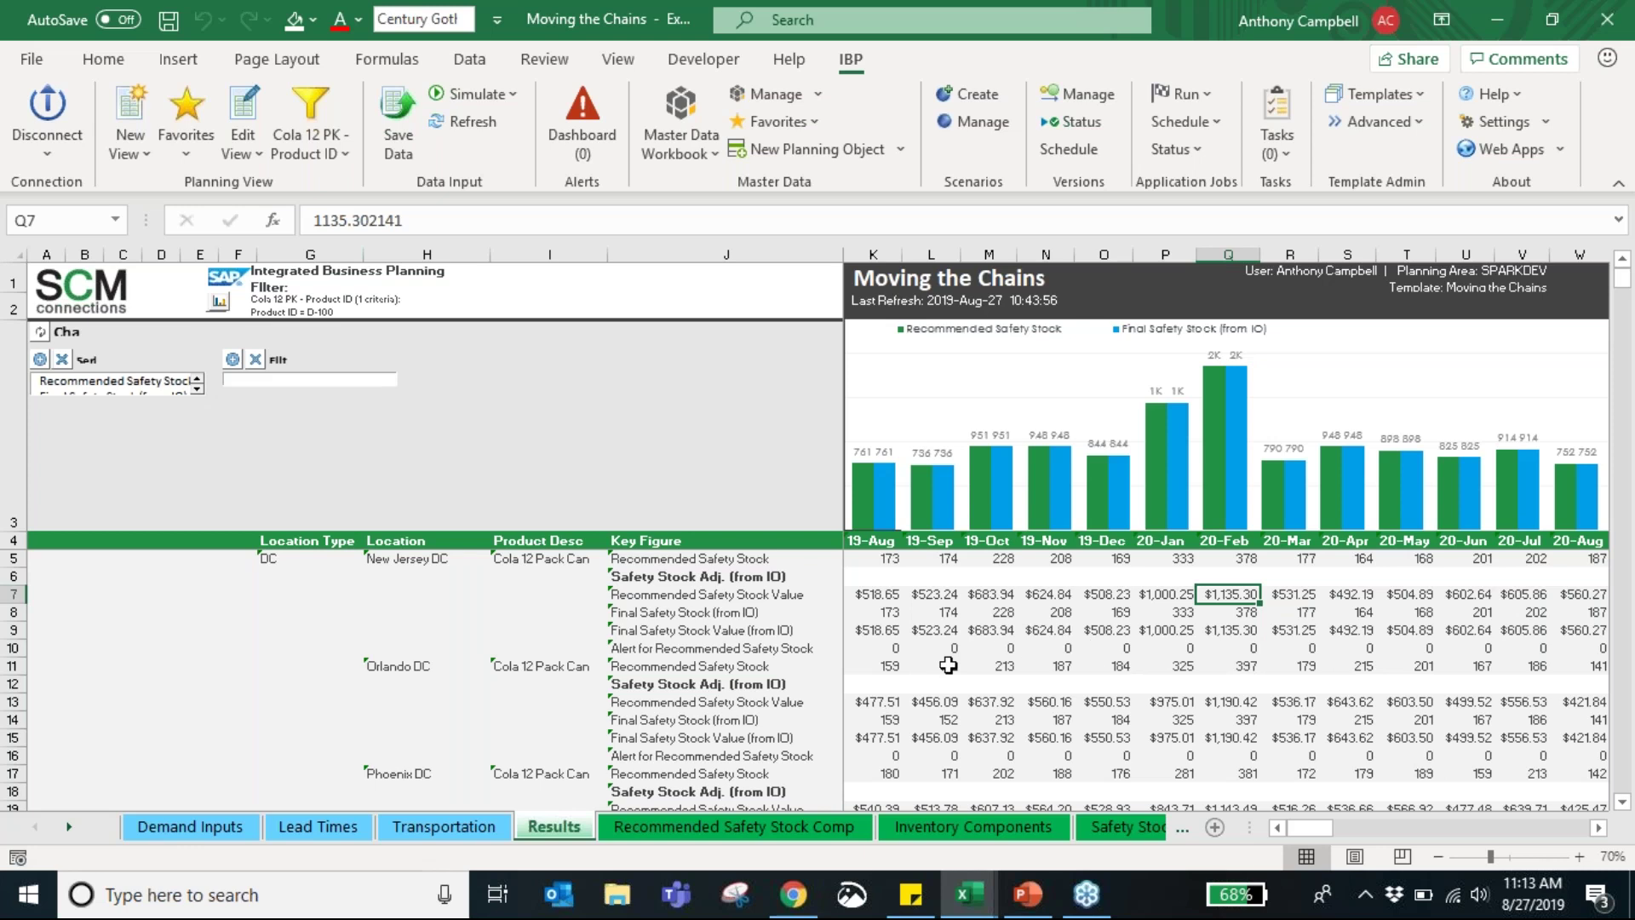
left_click(754, 650)
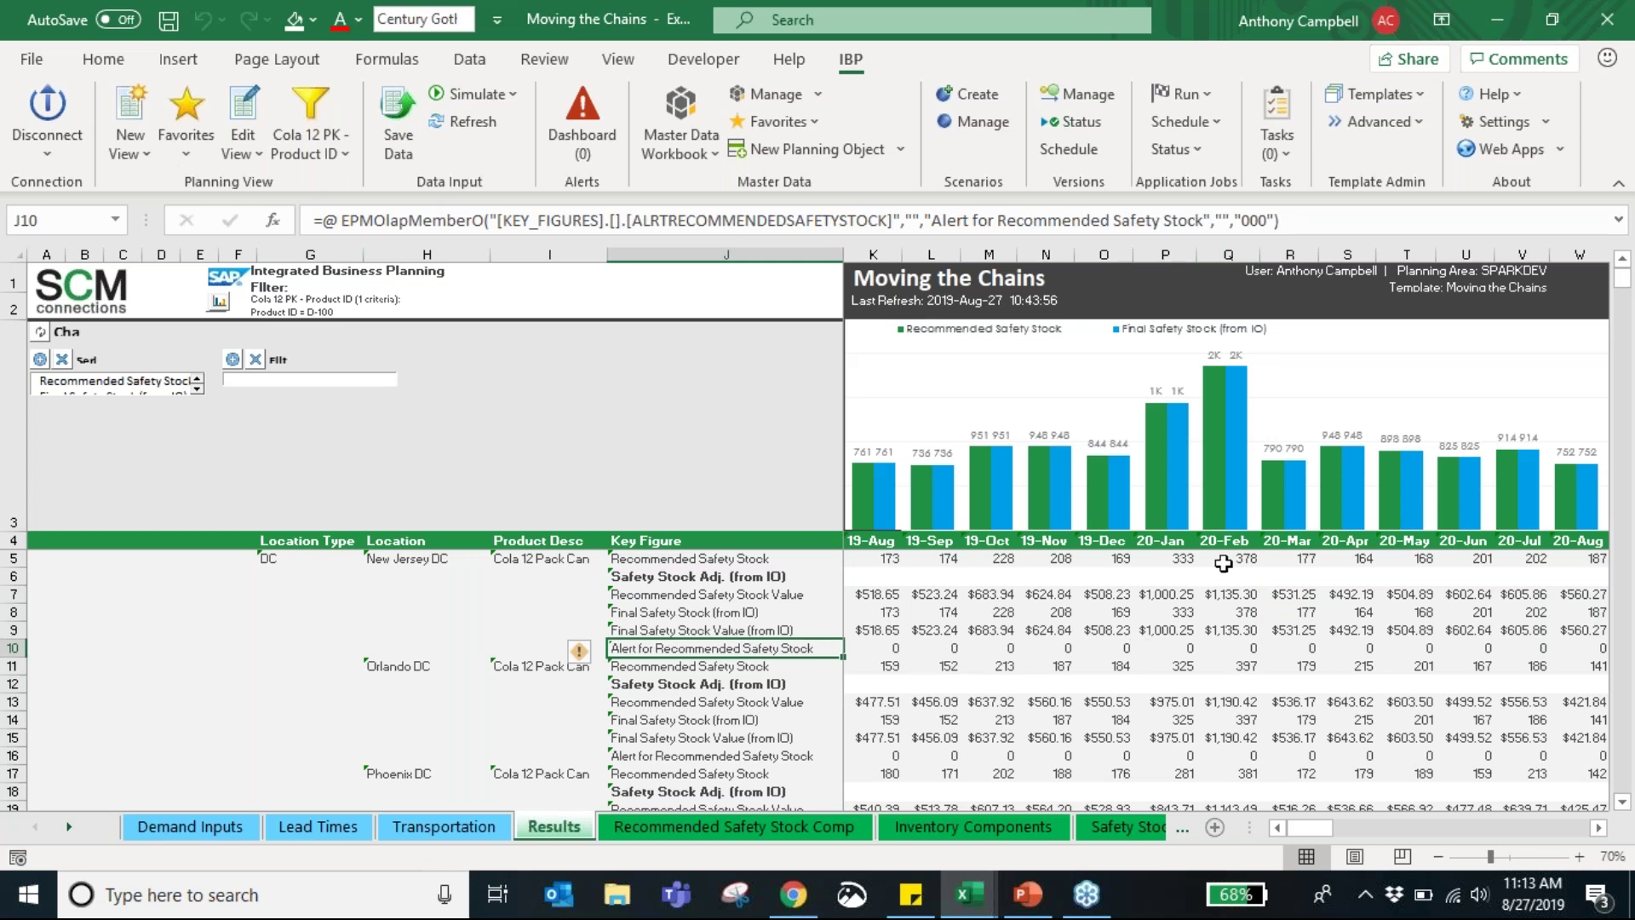
left_click(1248, 650)
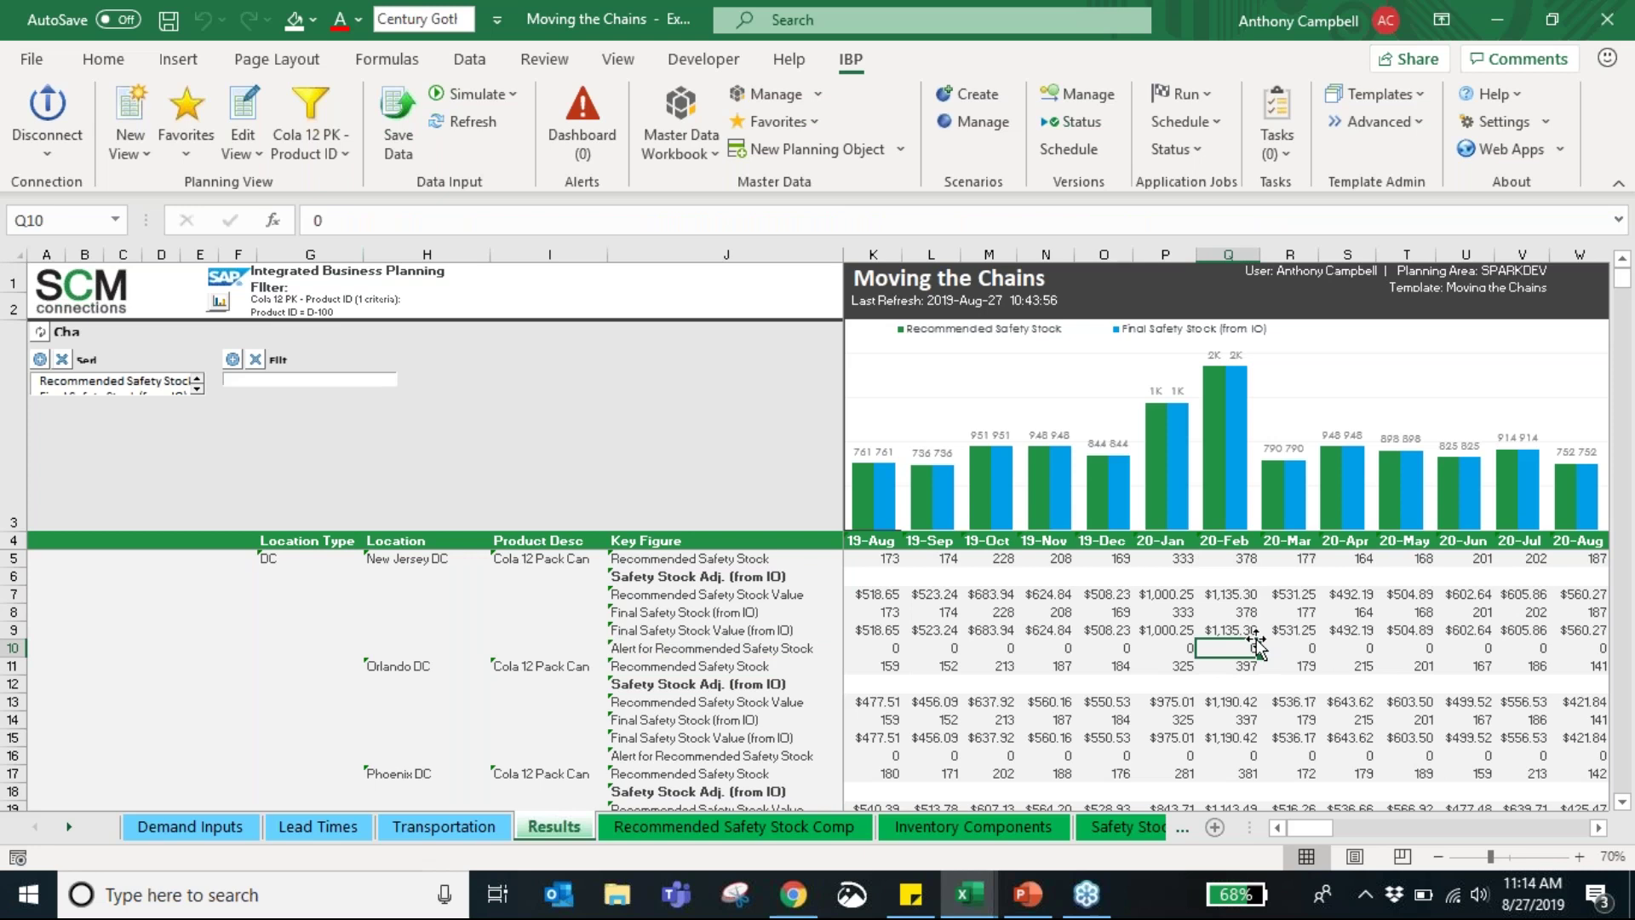
left_click(1241, 556)
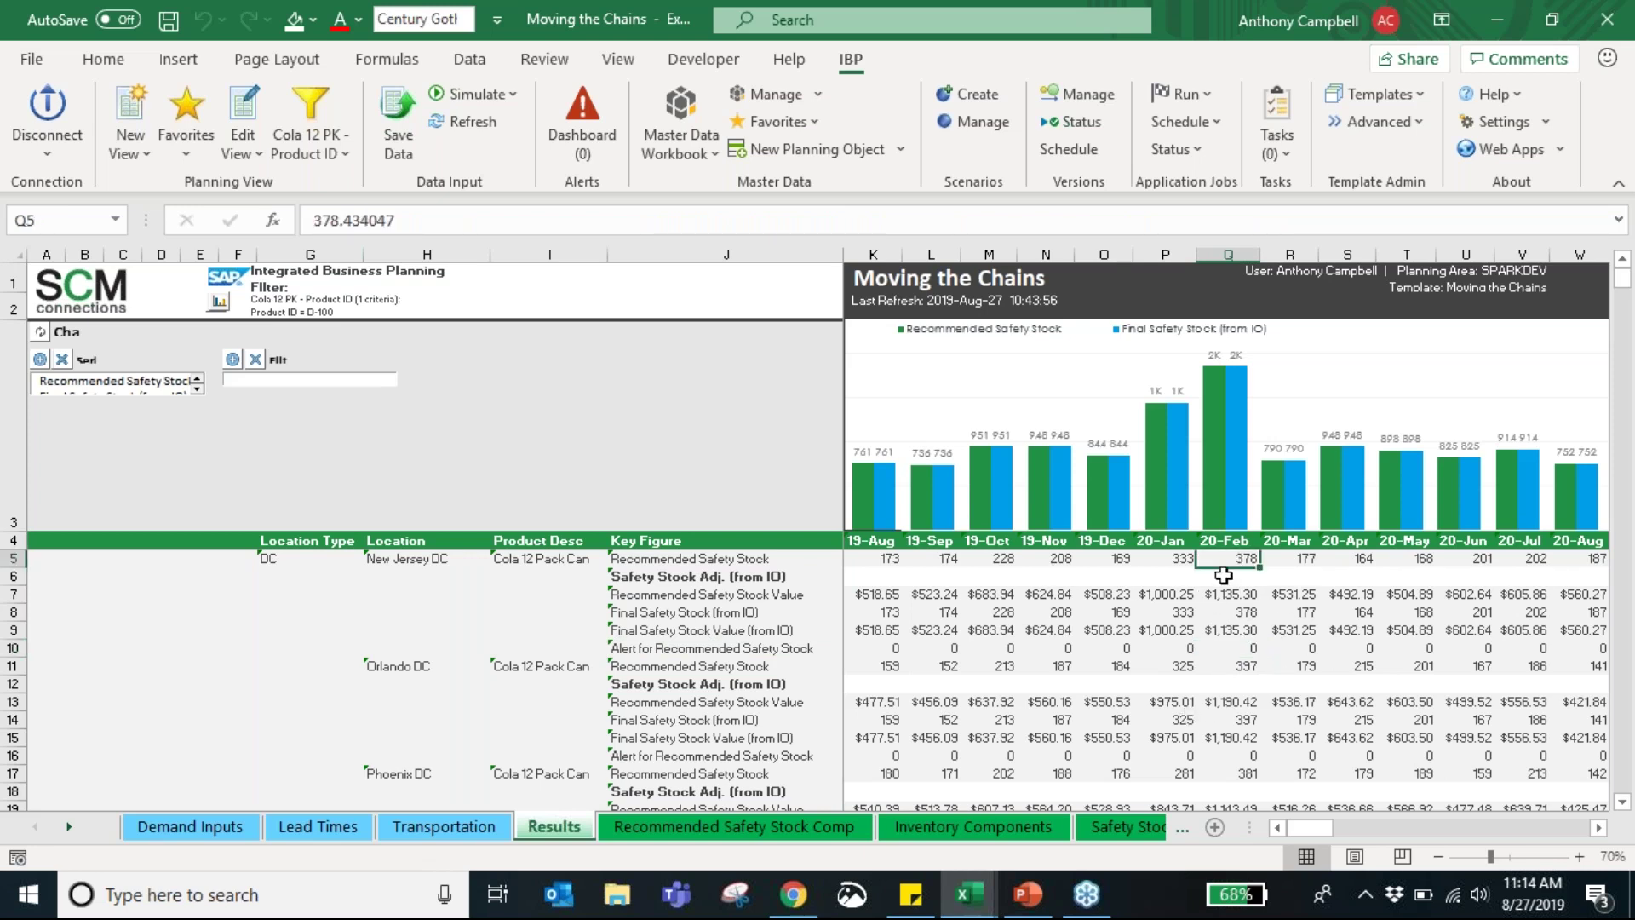
Step: Examine the demand and supply variability components of New Jersey DC's 20-Feb recommended safety stock, dismissing the news notification
left_click(643, 831)
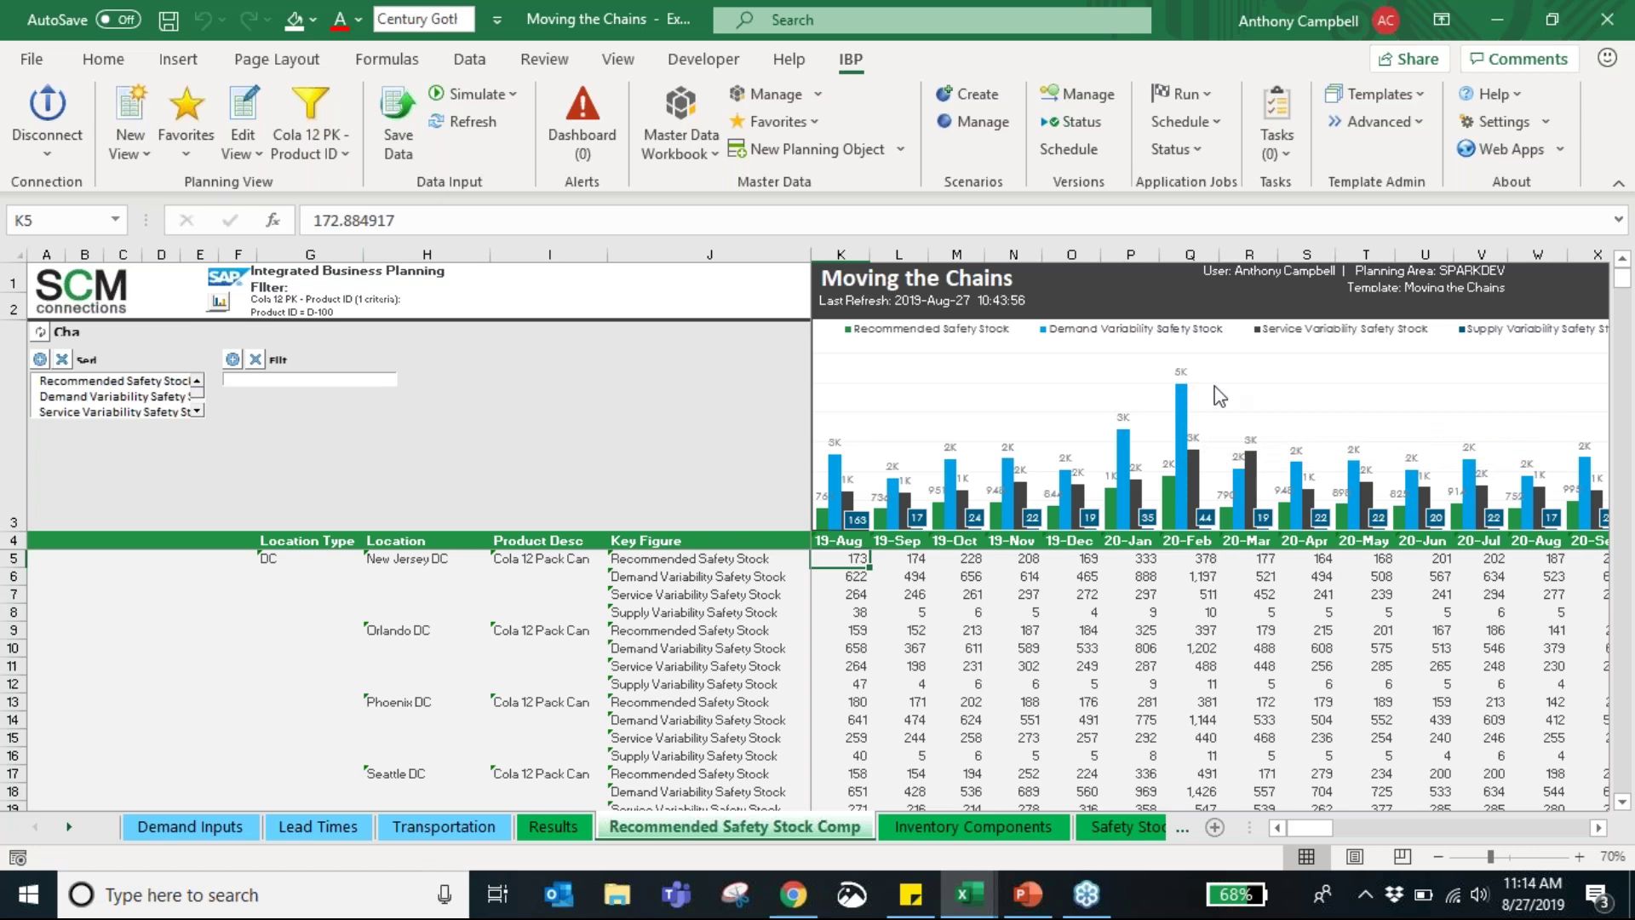
left_click(1200, 564)
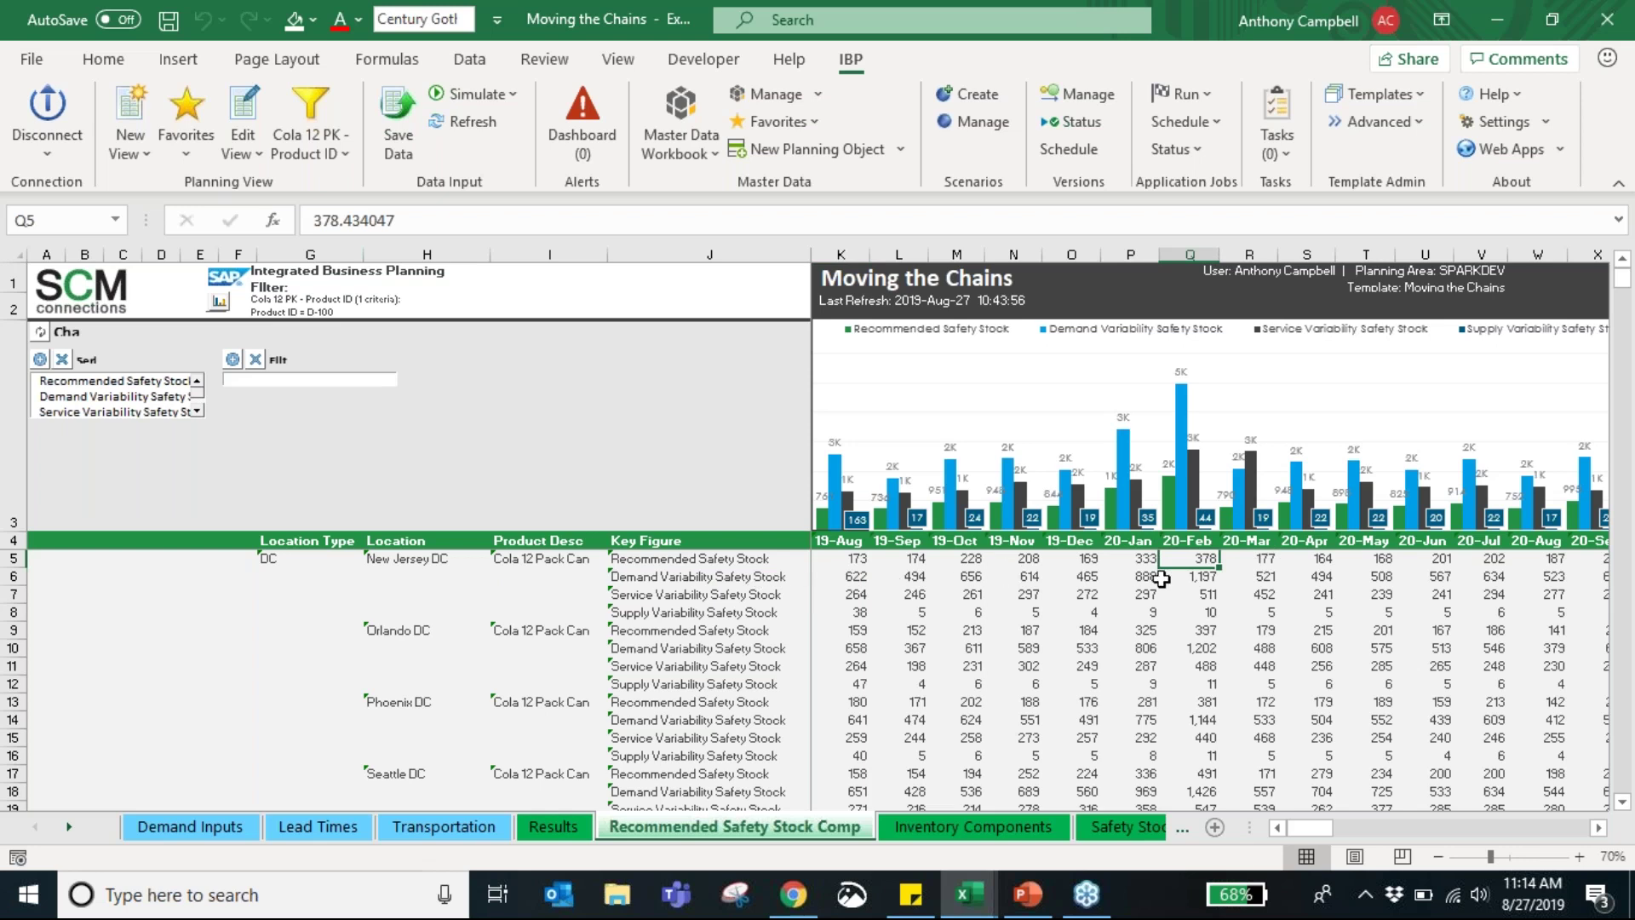
left_click(1196, 577)
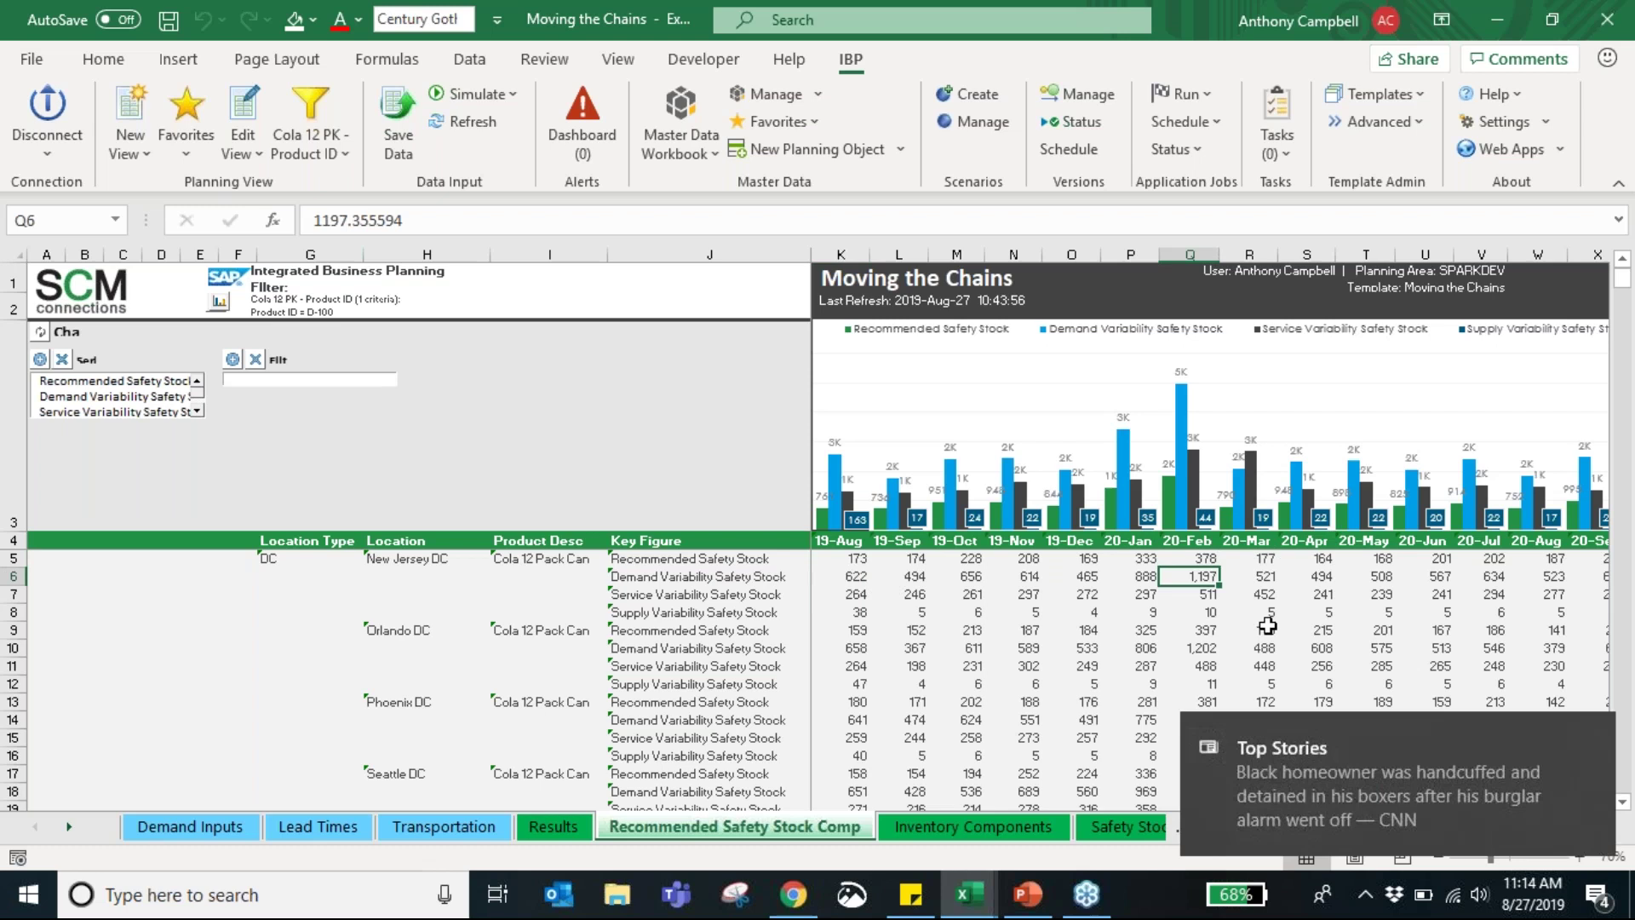
left_click(1593, 734)
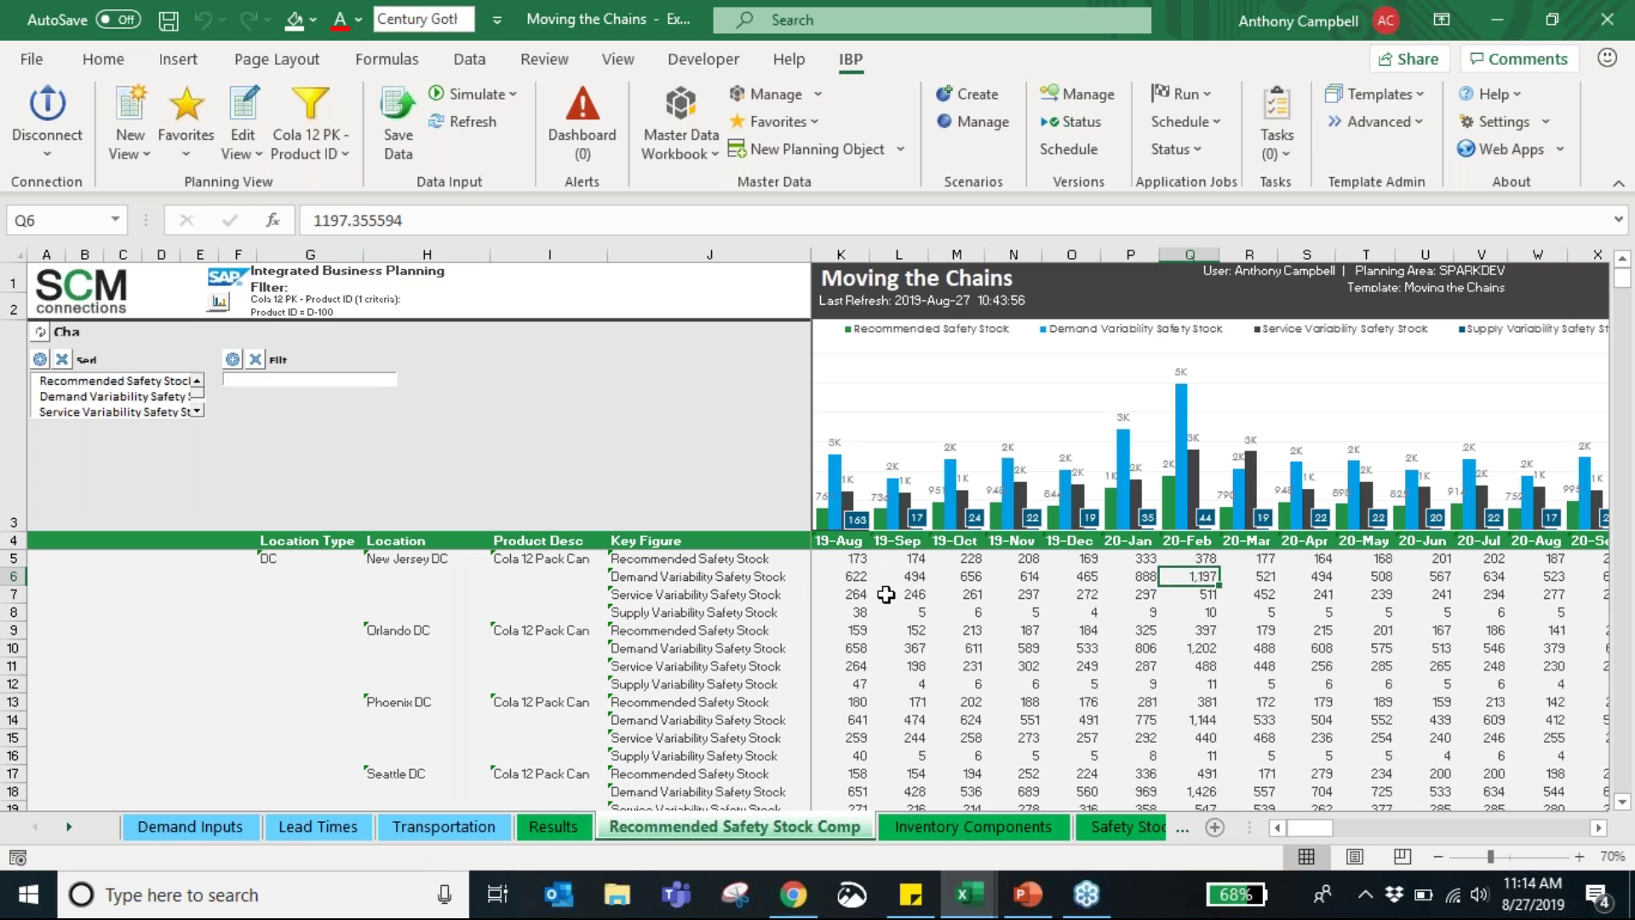
left_click(1196, 613)
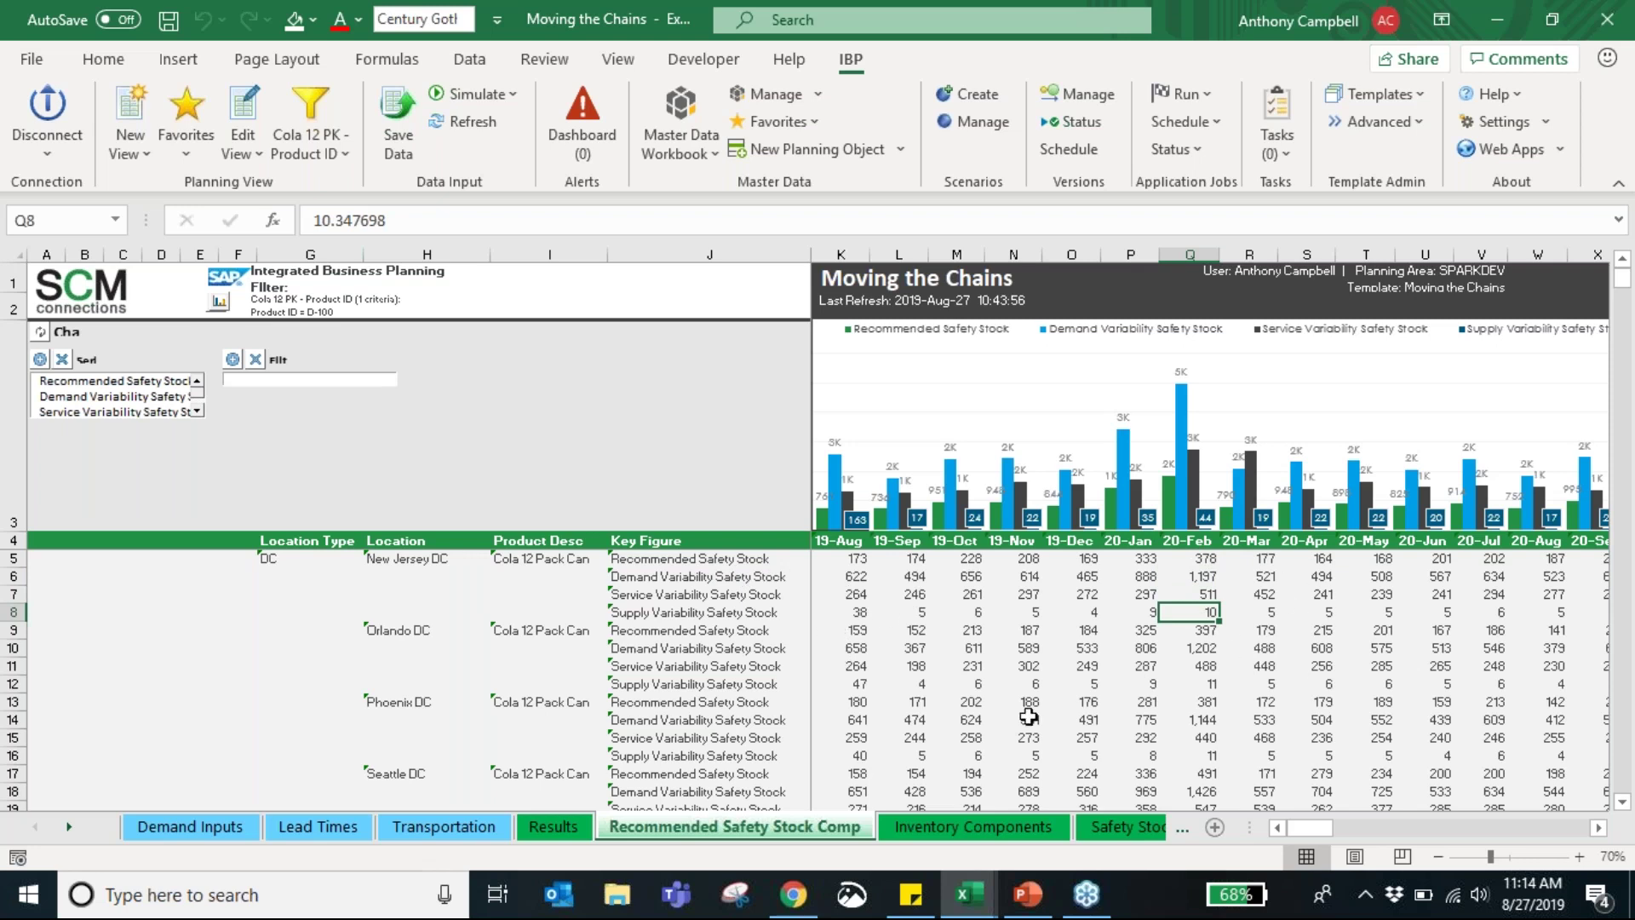
Step: Examine the early-2020 weekly Inventory Components and New Jersey DC's final IO safety stock for 2020 CW06 and CW07
left_click(972, 828)
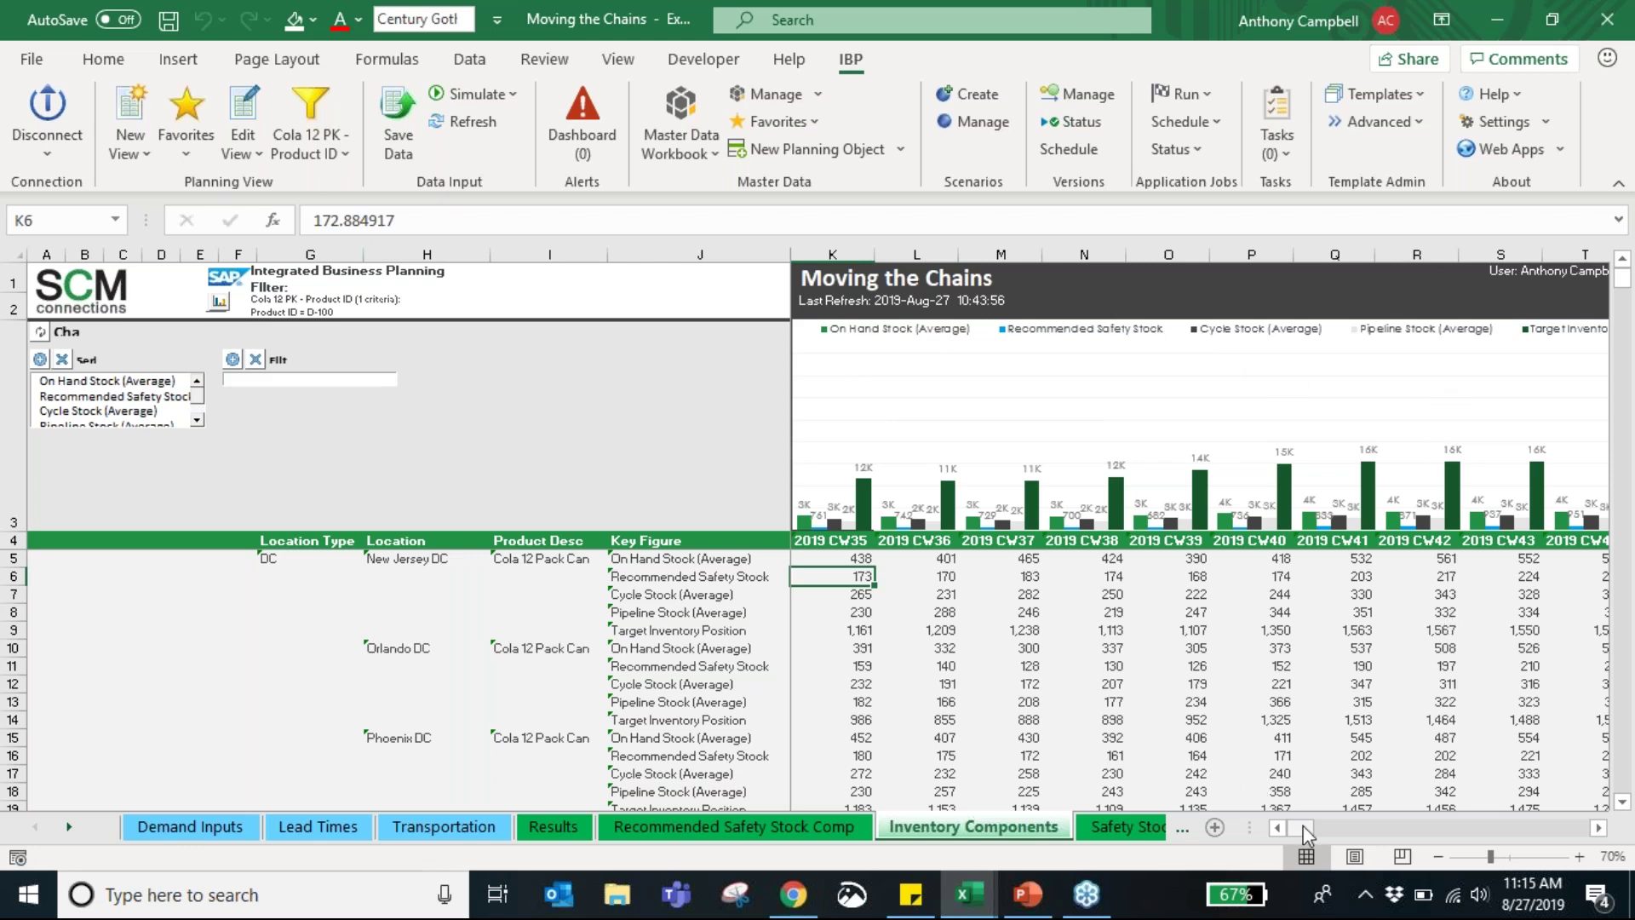
left_click_drag(1303, 826, 1352, 835)
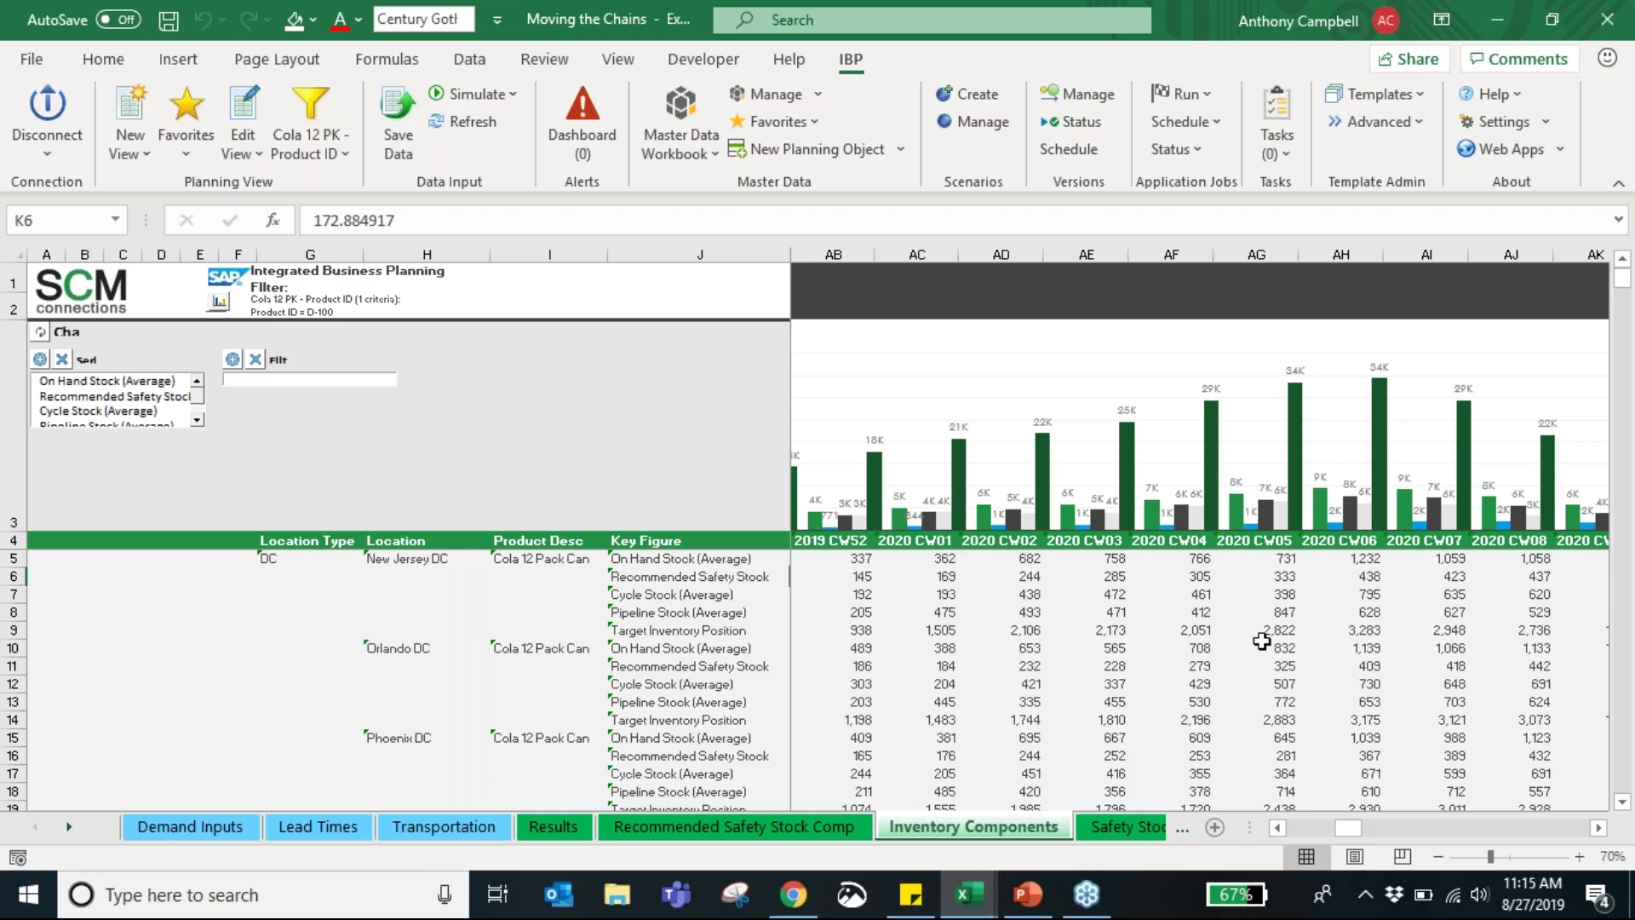
left_click(1129, 826)
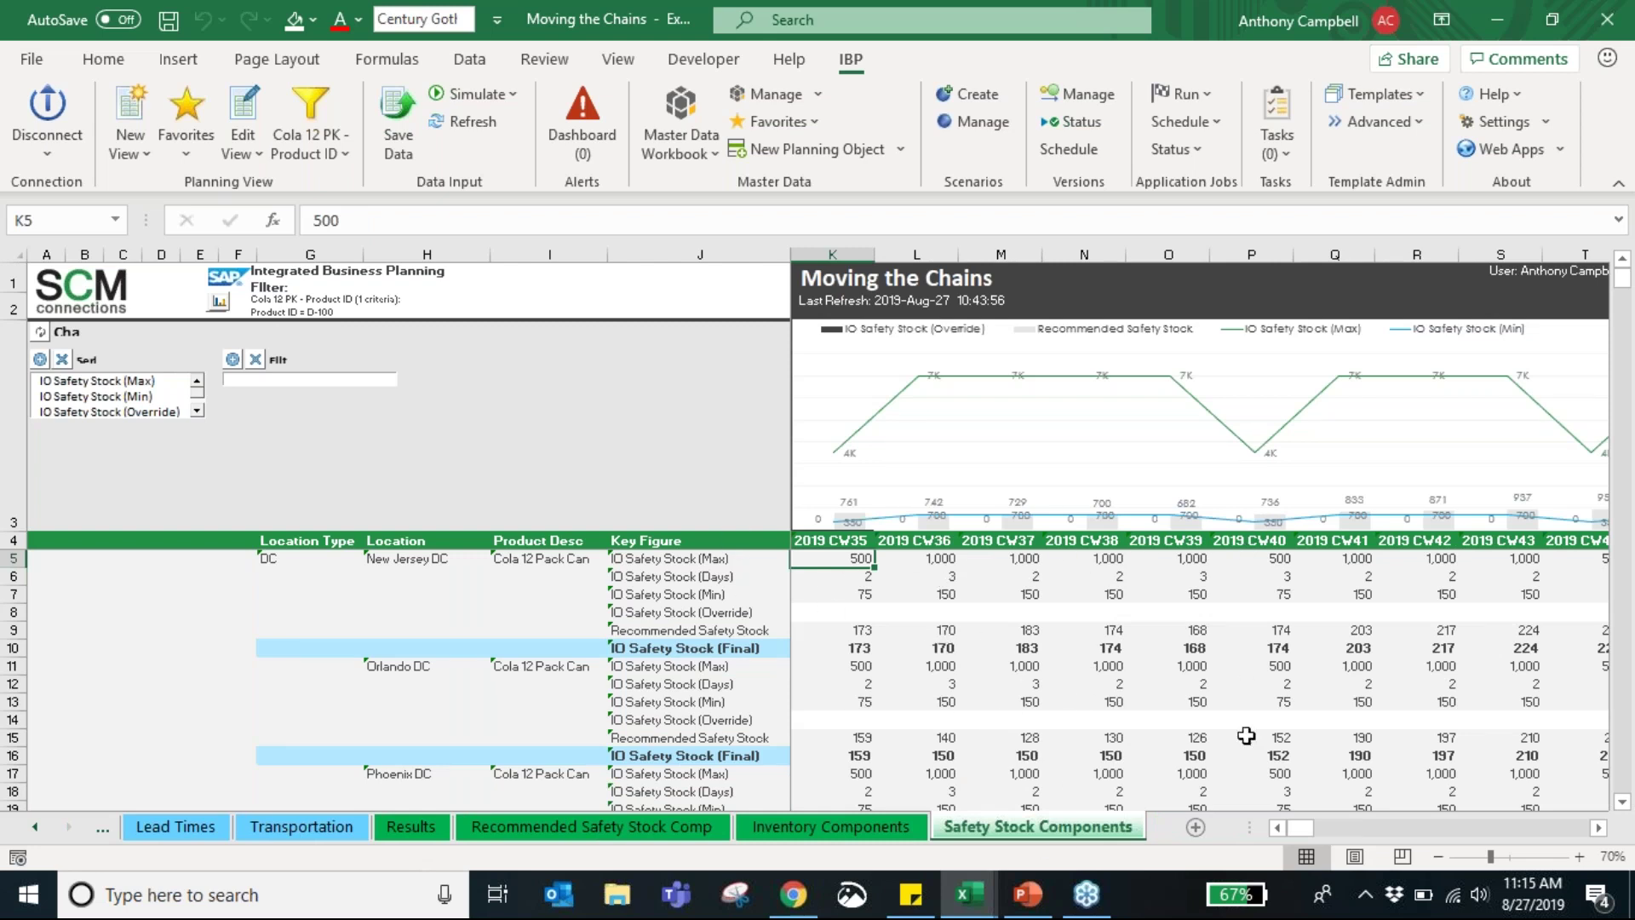
left_click_drag(1298, 823, 1354, 827)
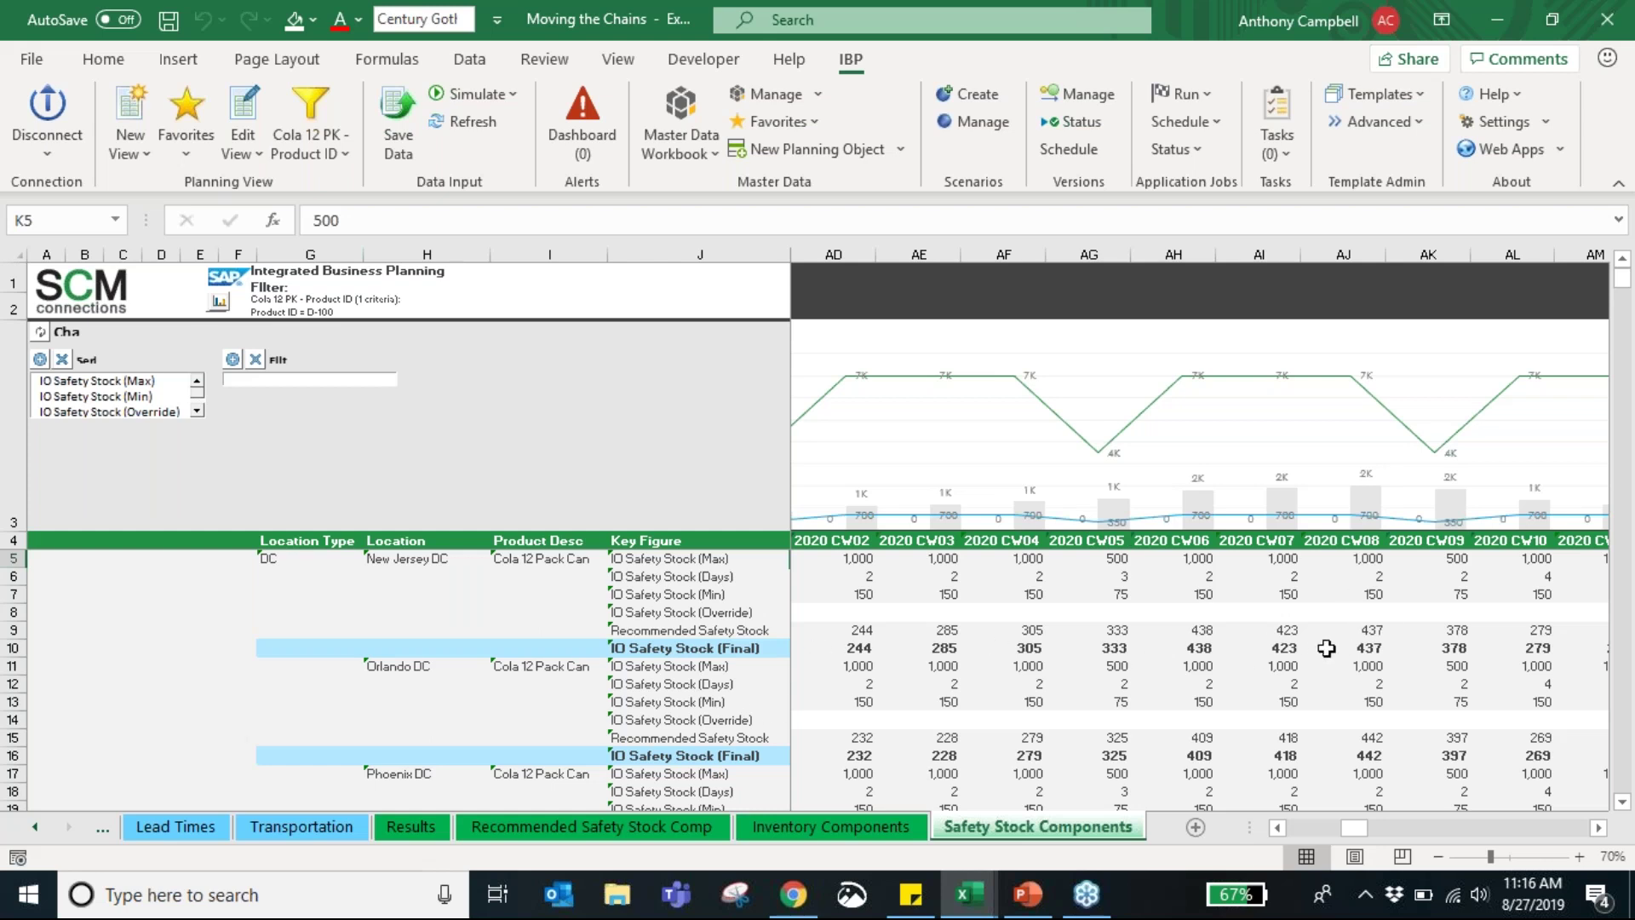
left_click(1277, 650)
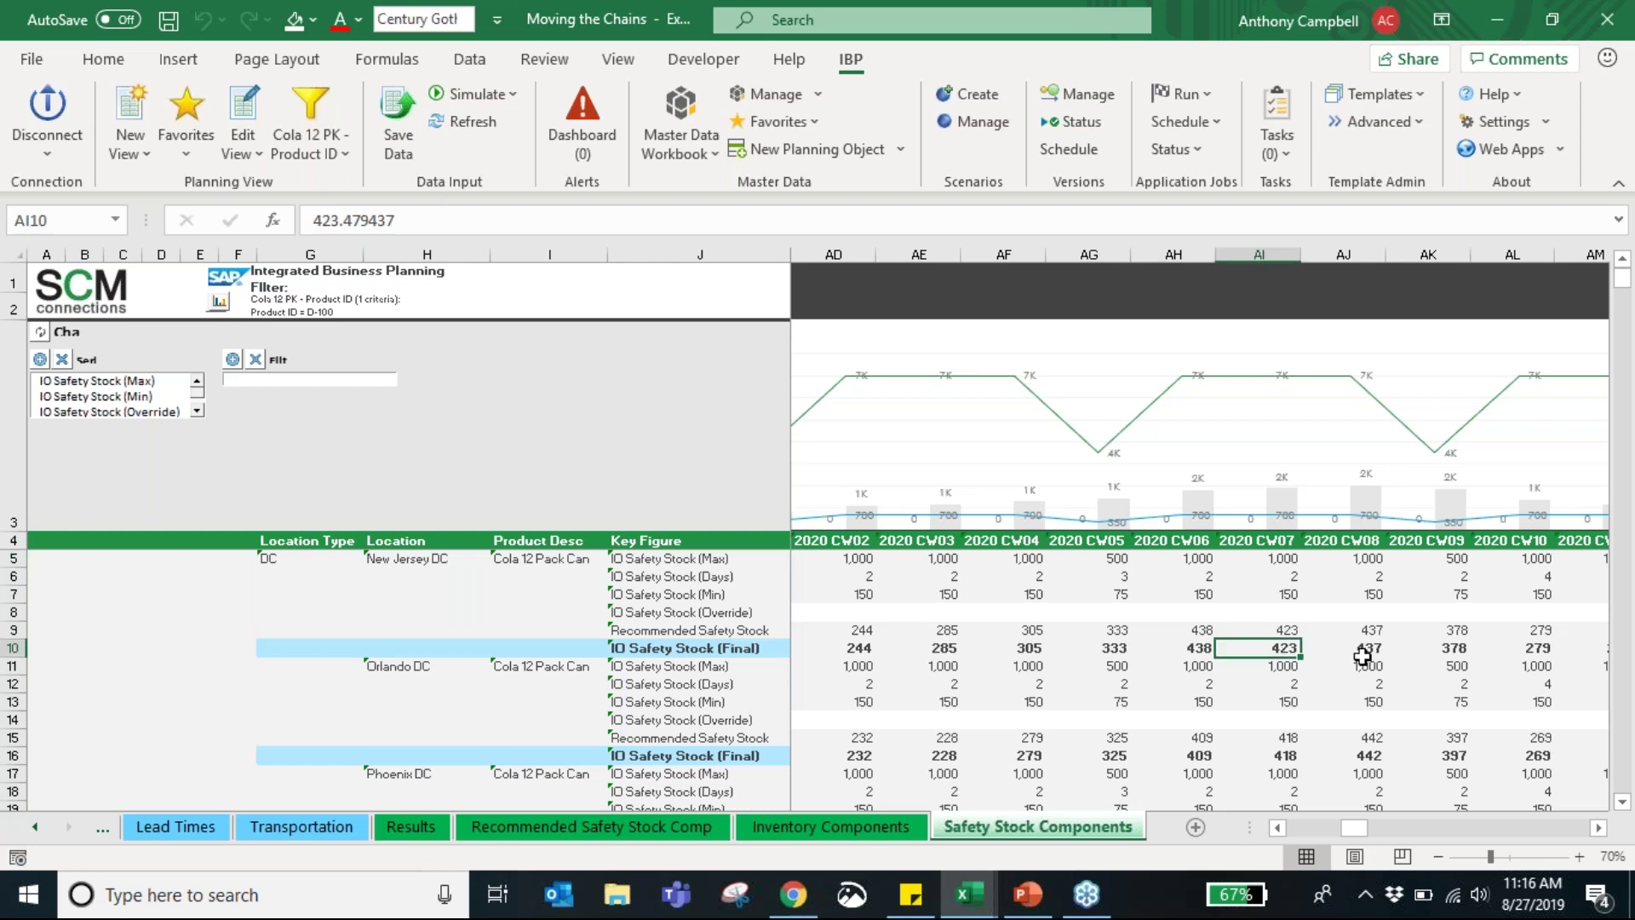
left_click(1191, 653)
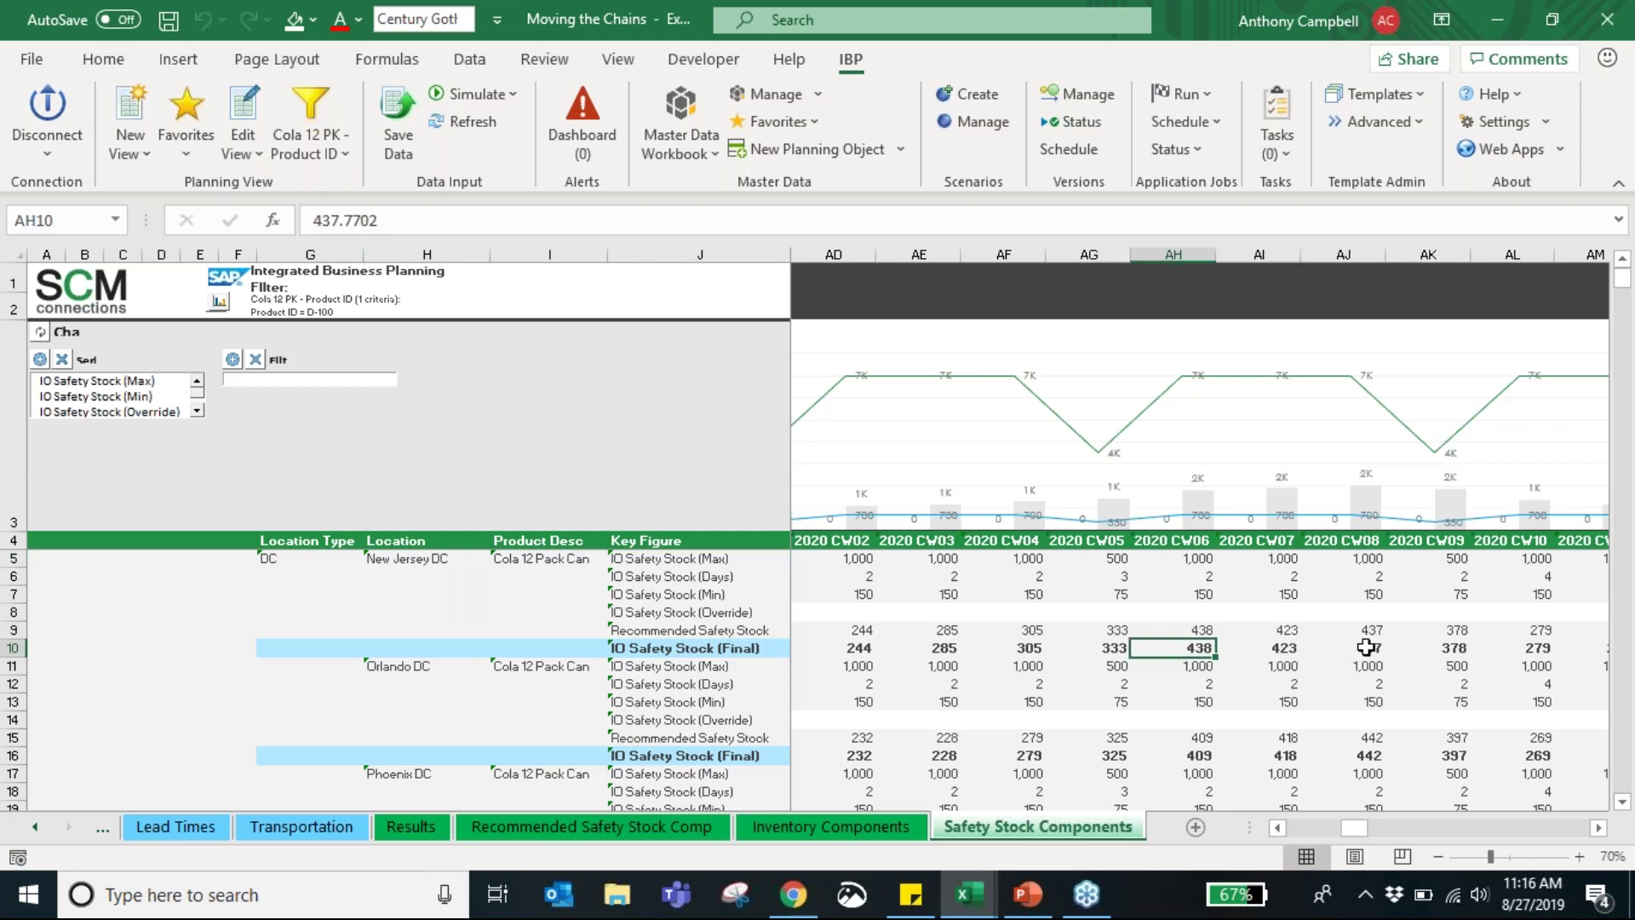
Step: Enter 500 as New Jersey DC's IO Safety Stock (Override) for 2020 CW06 and copy it across to CW07
left_click(1288, 651)
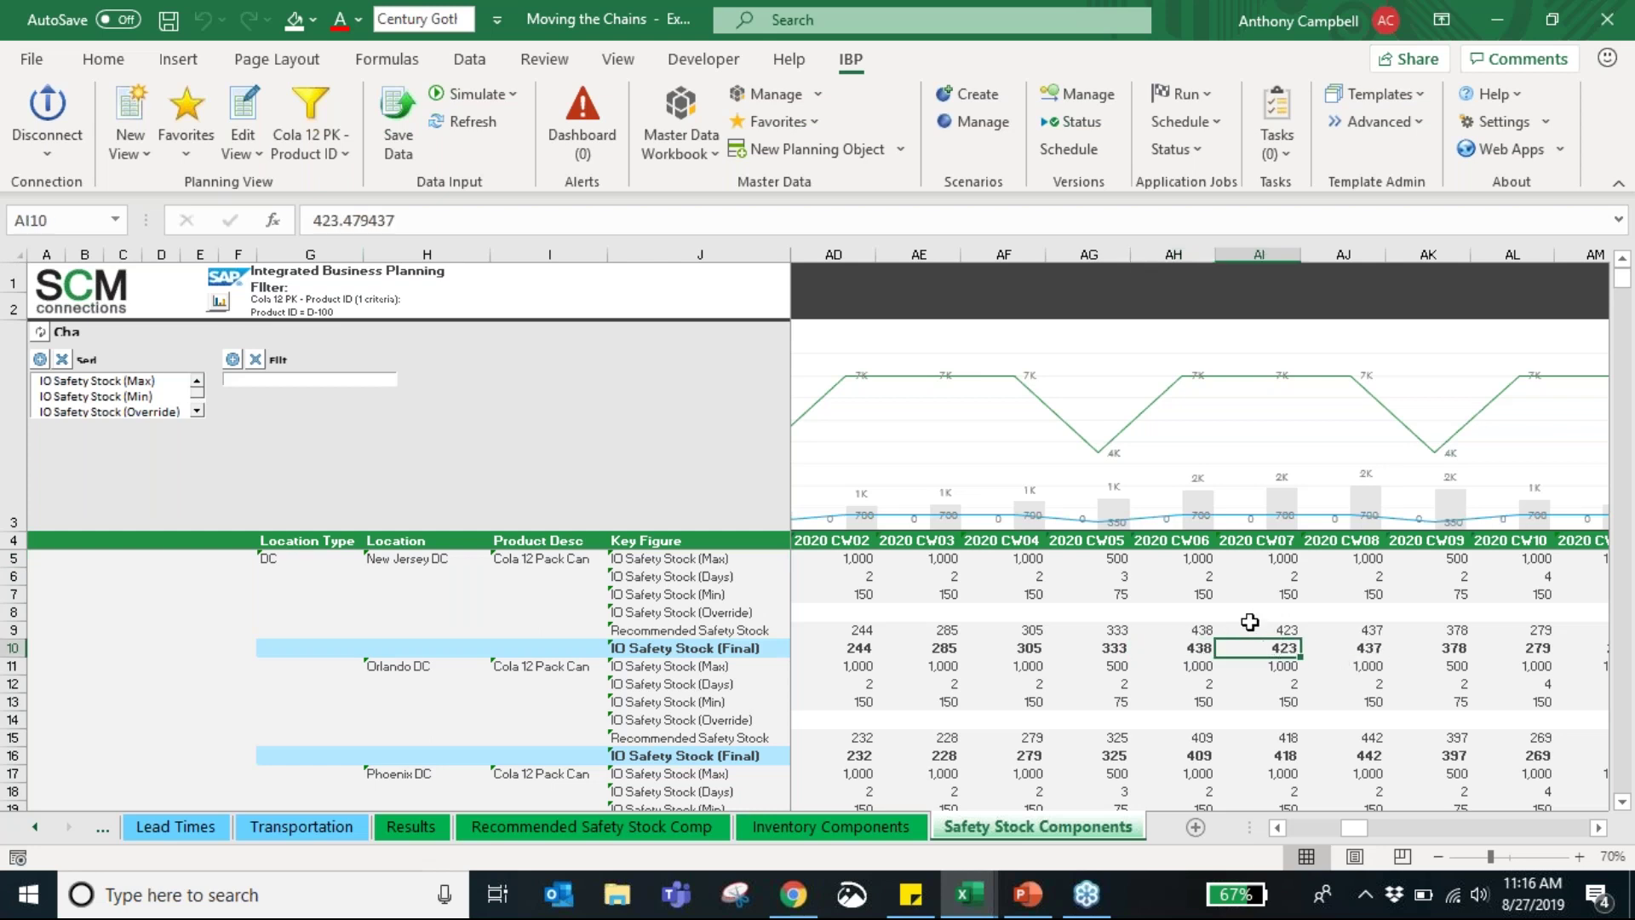
left_click(1202, 613)
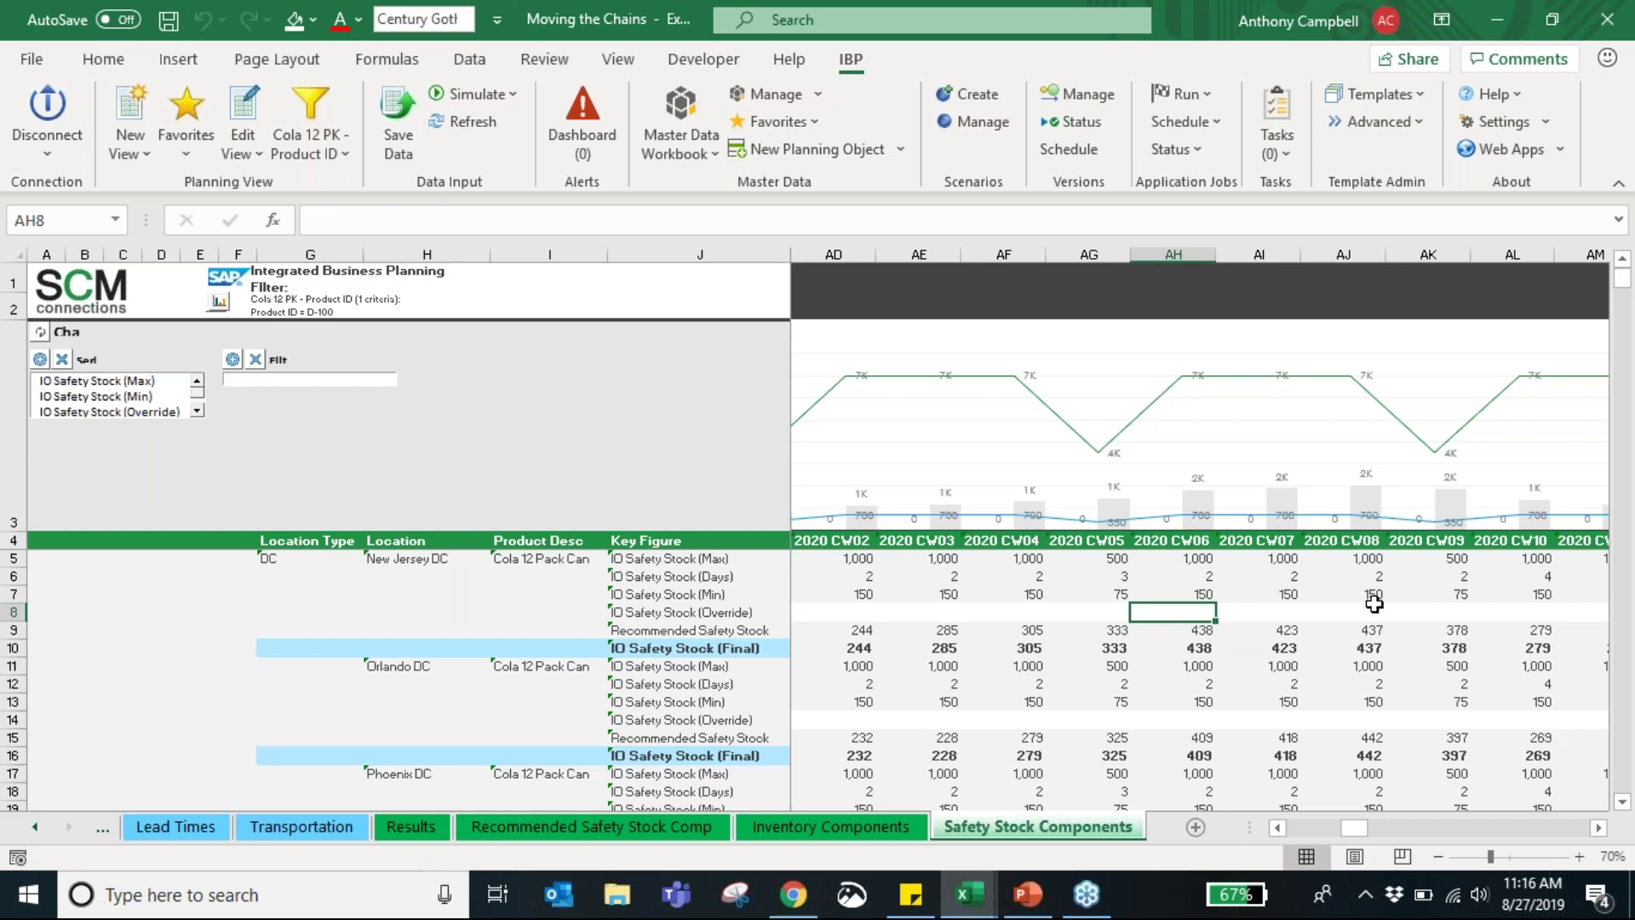
type("500")
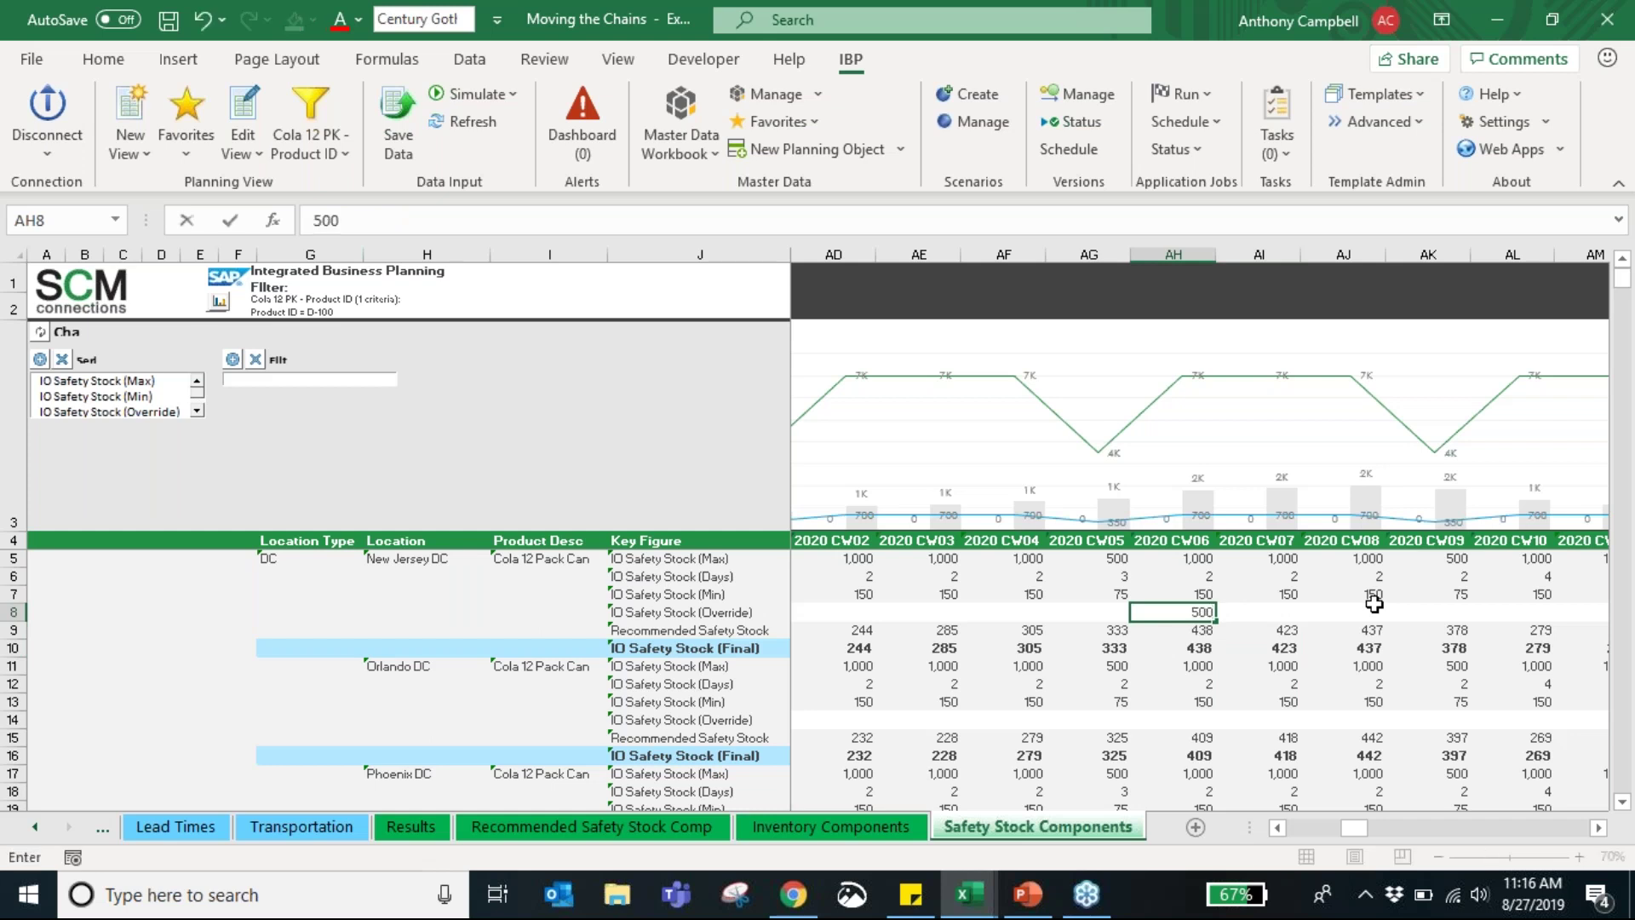
key("Return")
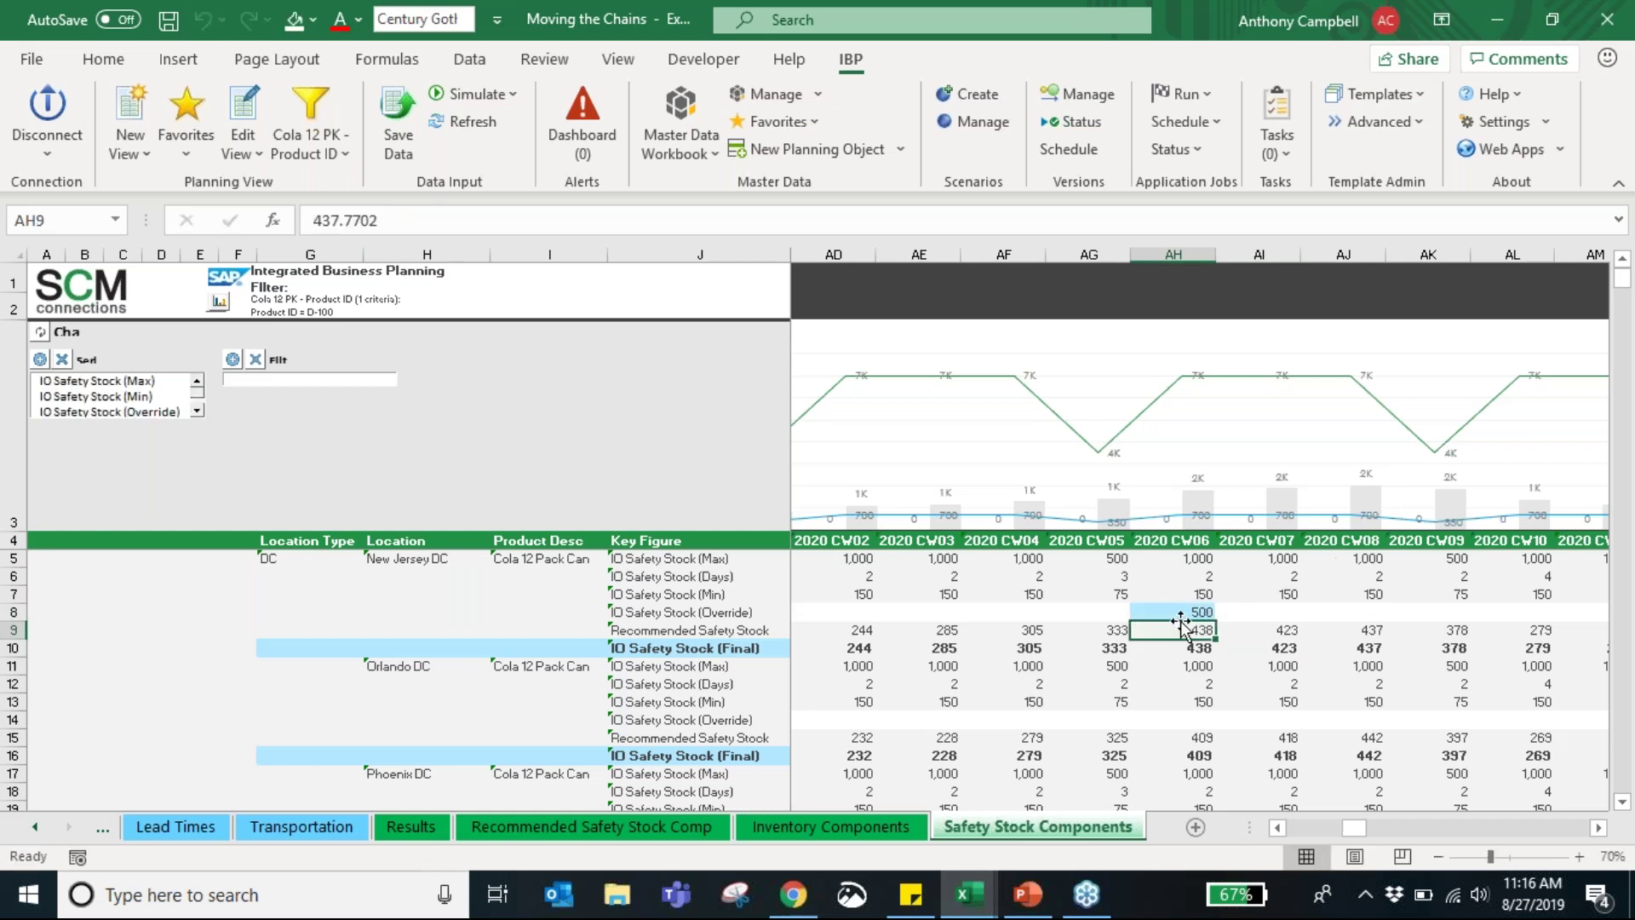
left_click(1186, 612)
left_click_drag(1213, 614, 1273, 648)
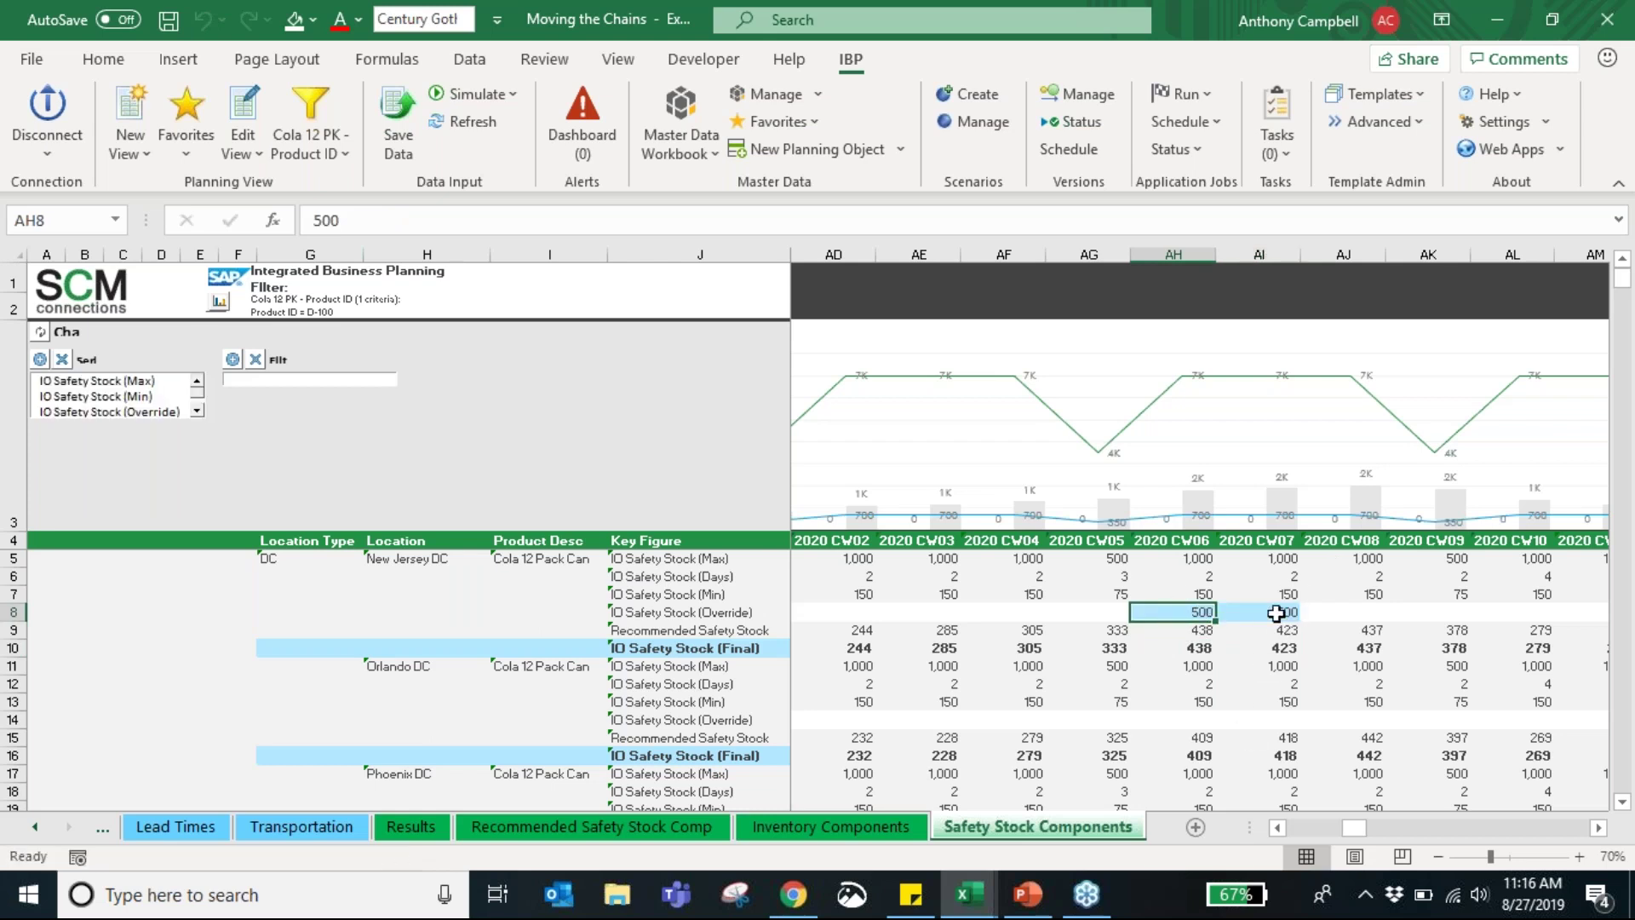
Step: Save the override data to the planning area and check New Jersey DC's final IO safety stock for 2020 CW06 and CW07
left_click(407, 143)
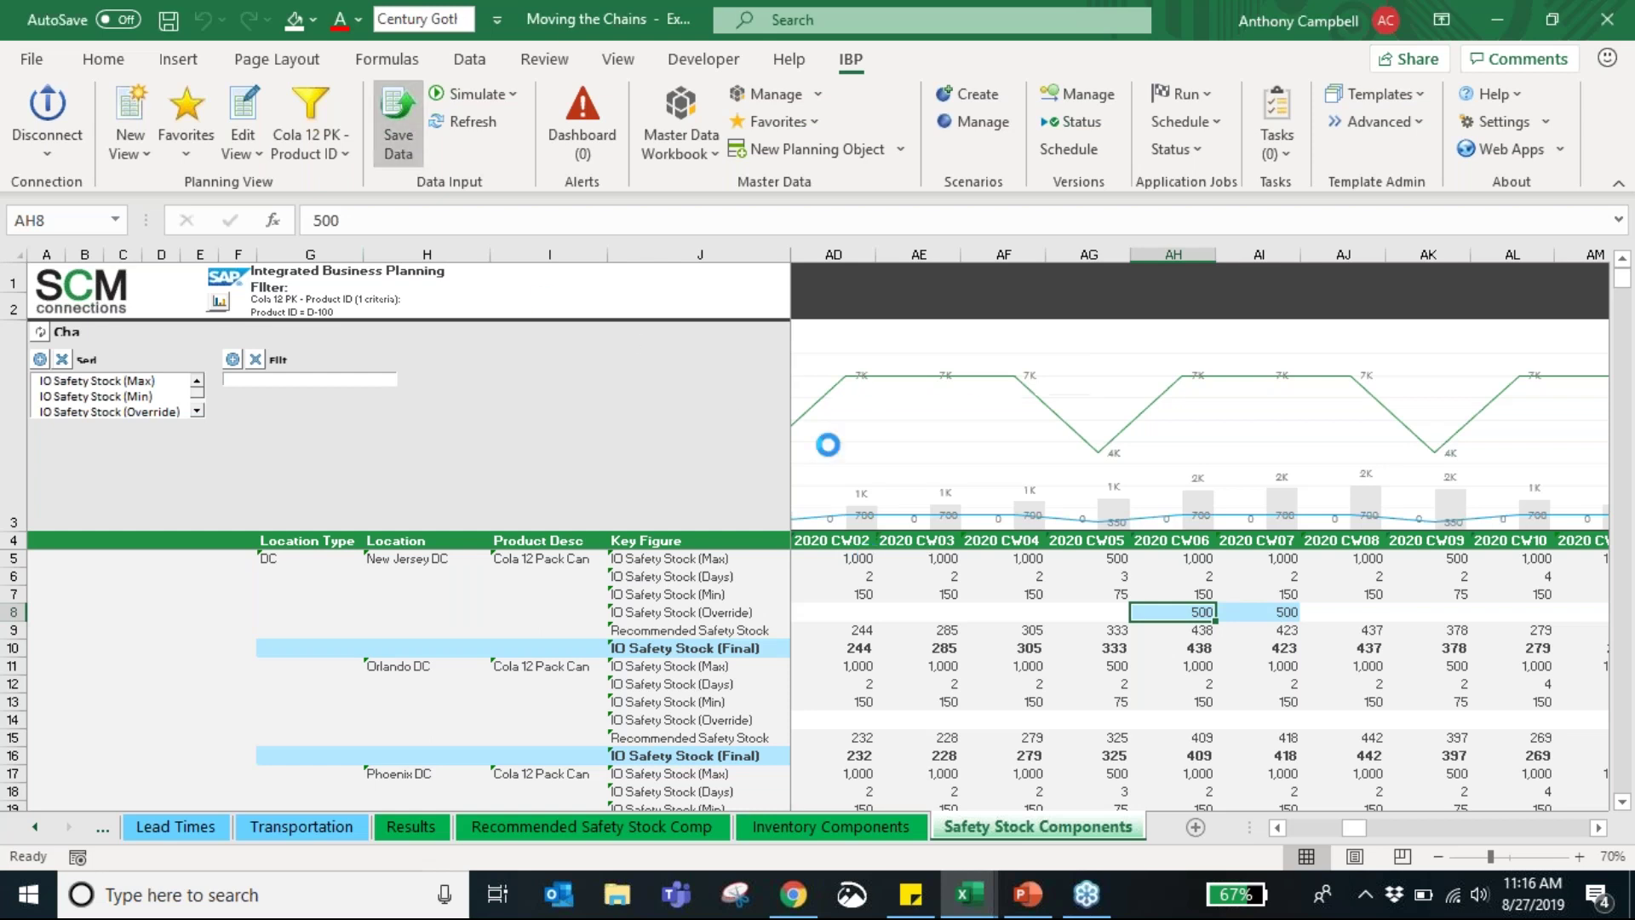
left_click(974, 660)
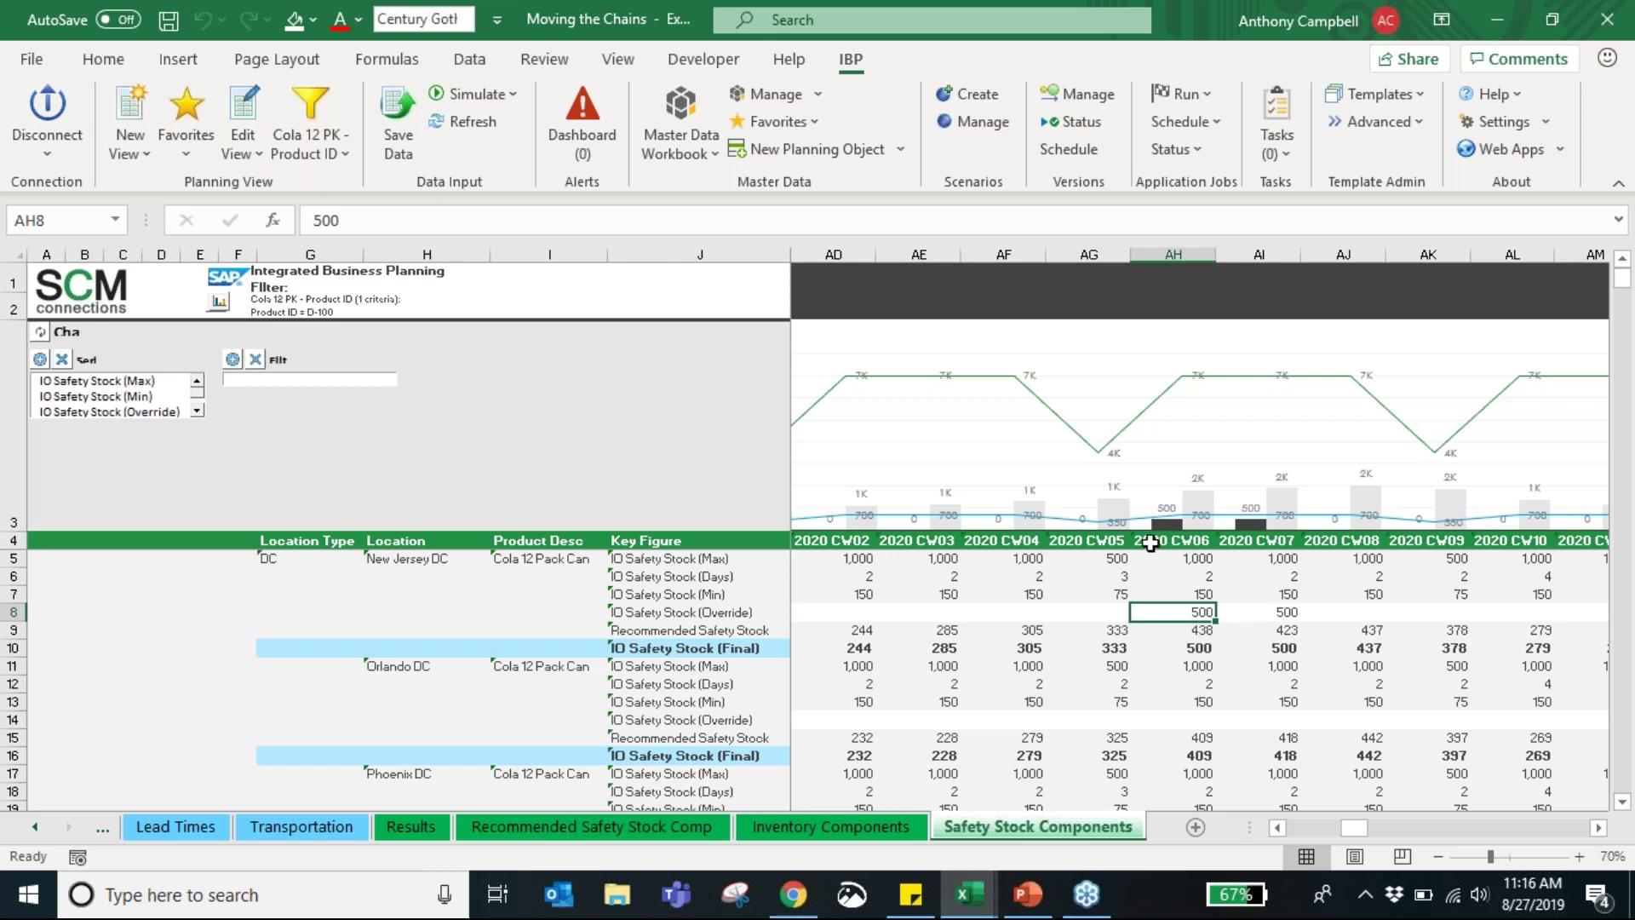
left_click_drag(1180, 653, 1275, 649)
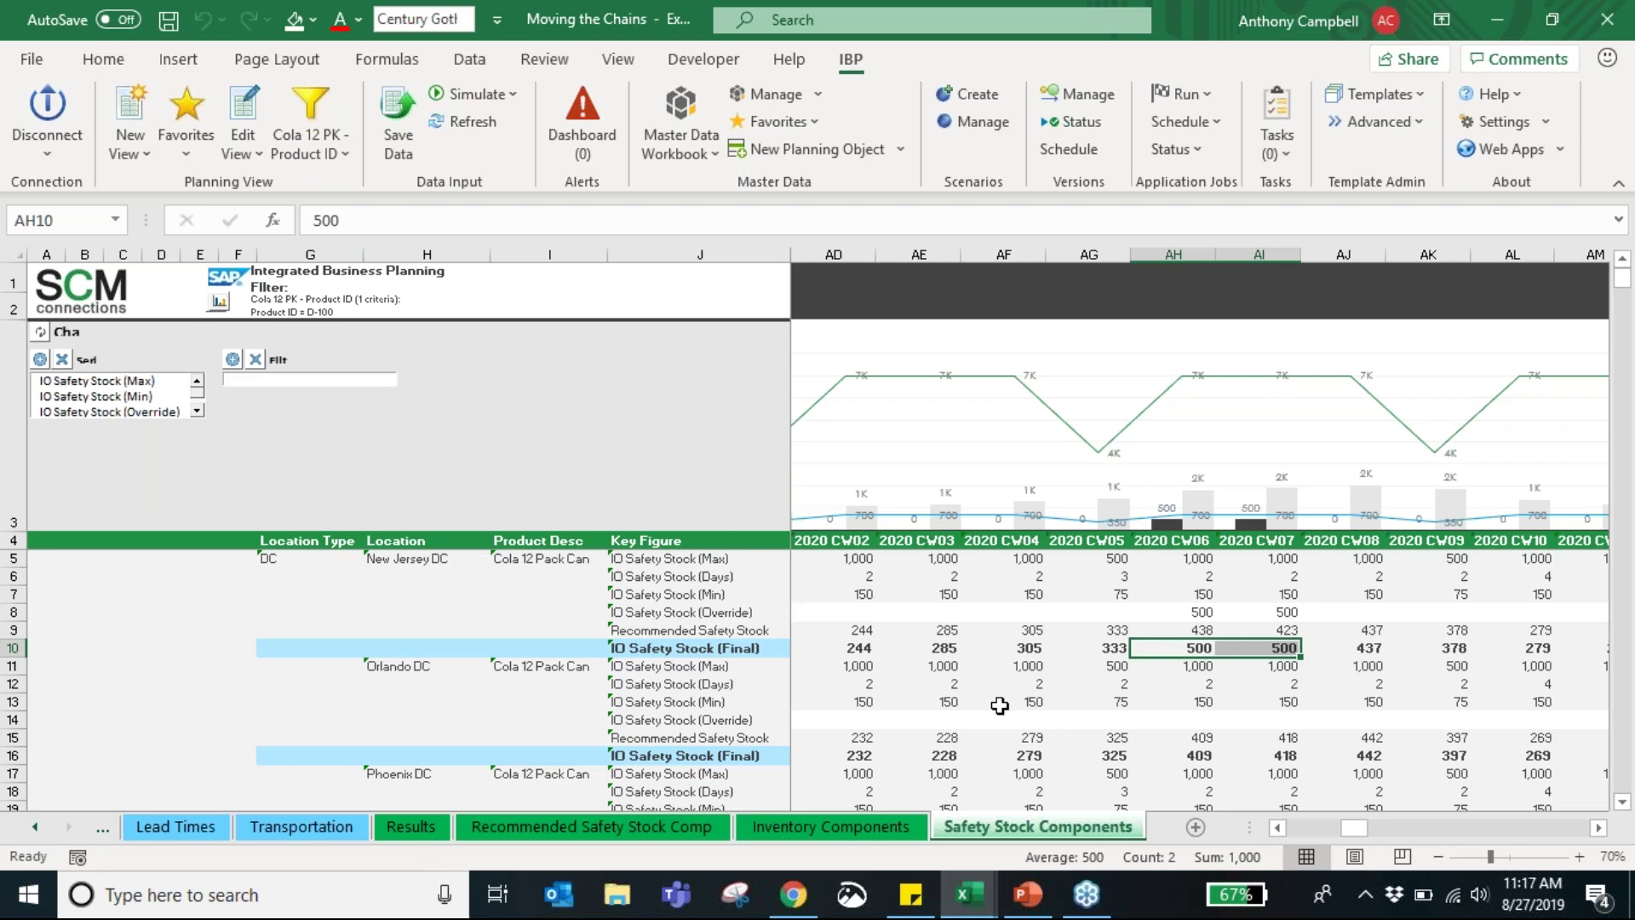
Step: Switch to the MTC Supply Optimizer workbook and display its Inventory sheet at 90% zoom
left_click(990, 896)
left_click(1020, 789)
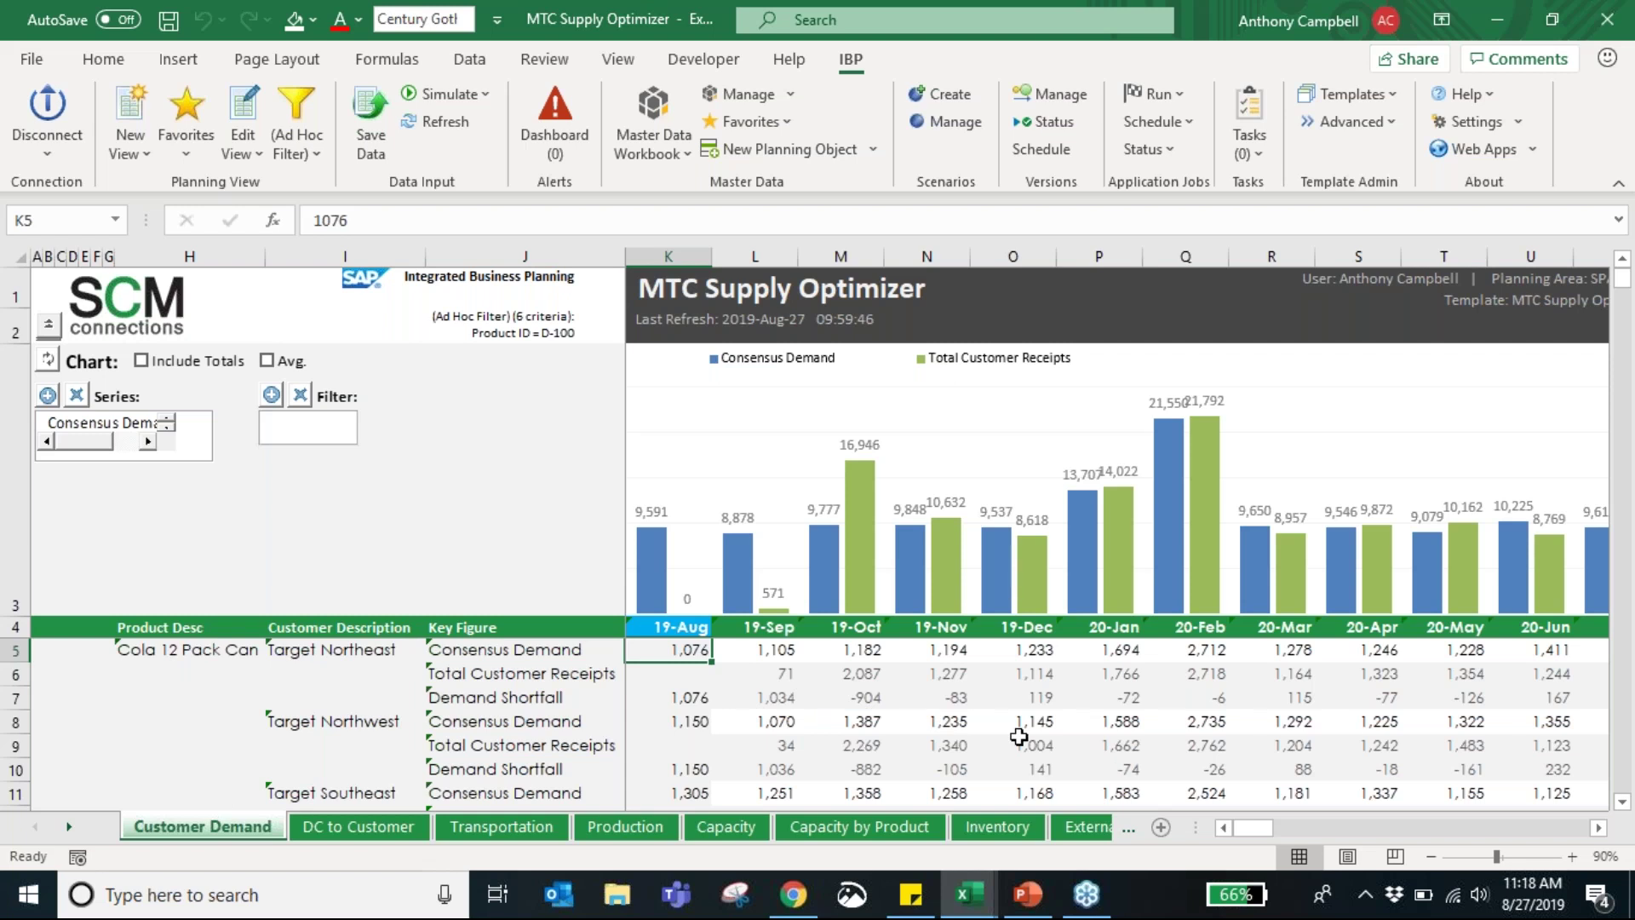
left_click(1022, 831)
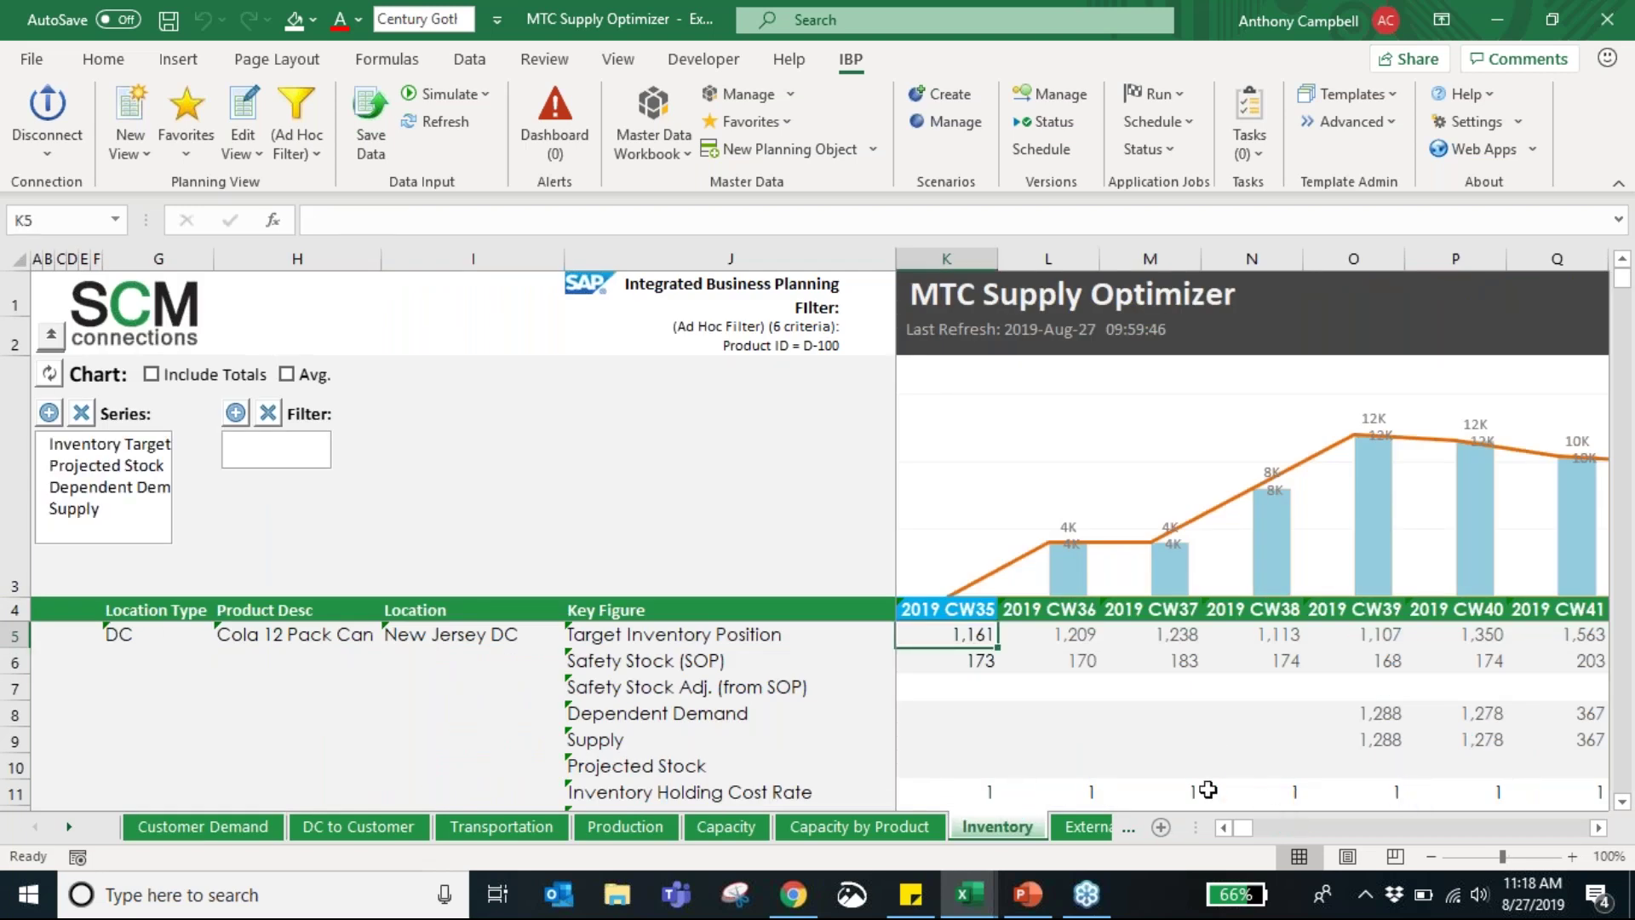
left_click(1432, 857)
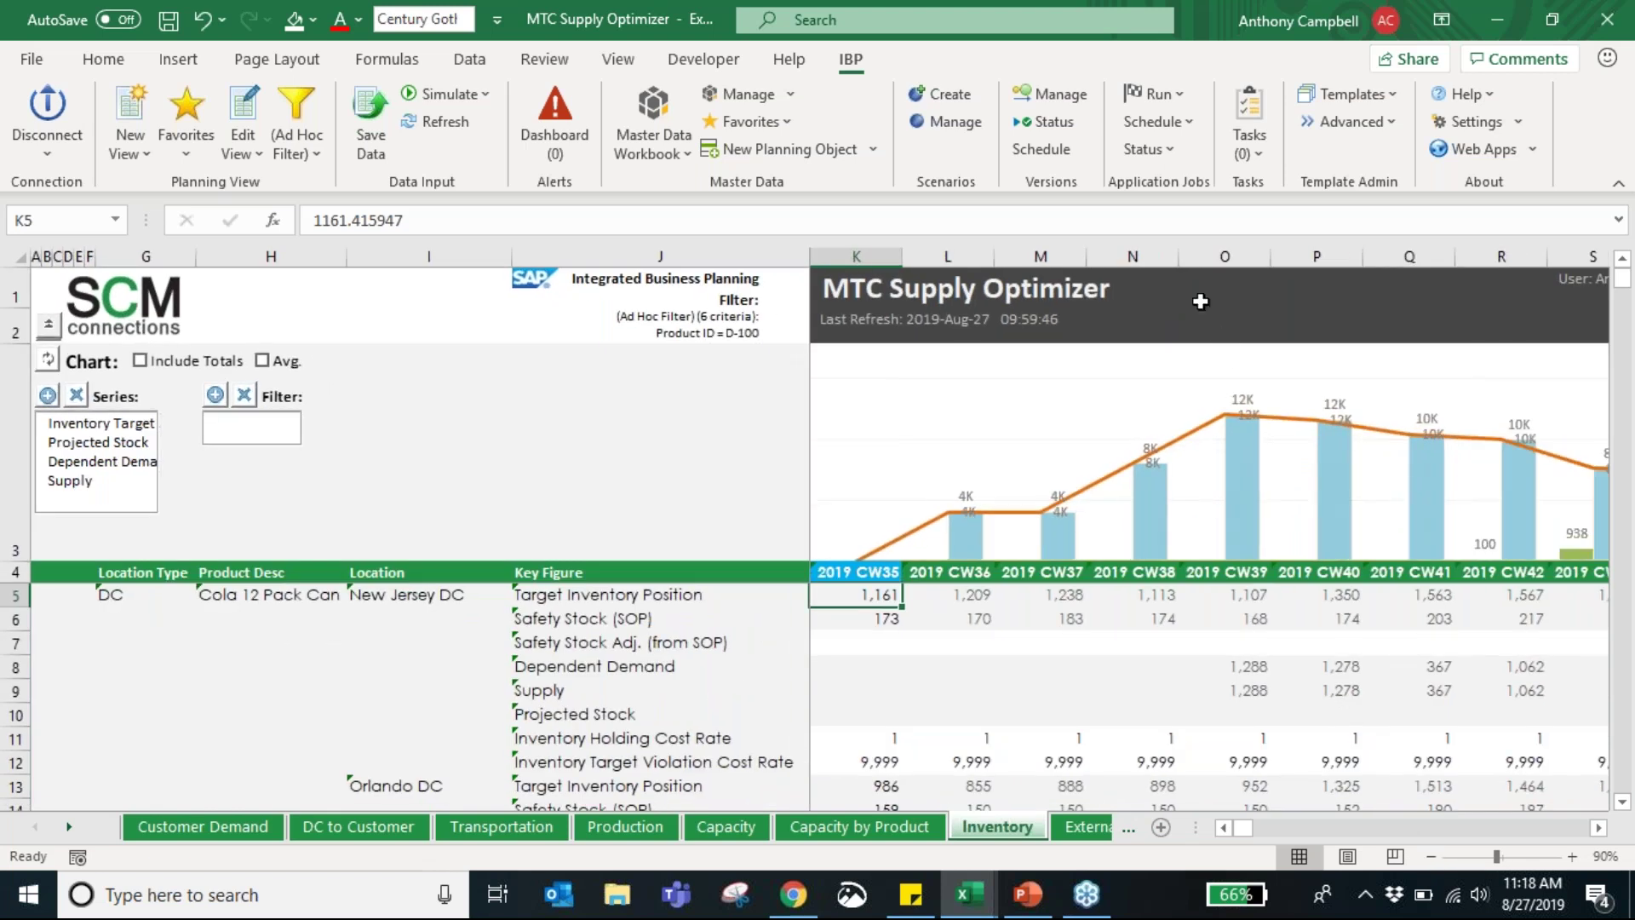
Step: Run Copy and Disaggregate Key Figure once with Copy IO Final Safety Stock to SOP Safety Stock and target UoM EA for the Base Version
left_click(1155, 94)
left_click(1184, 160)
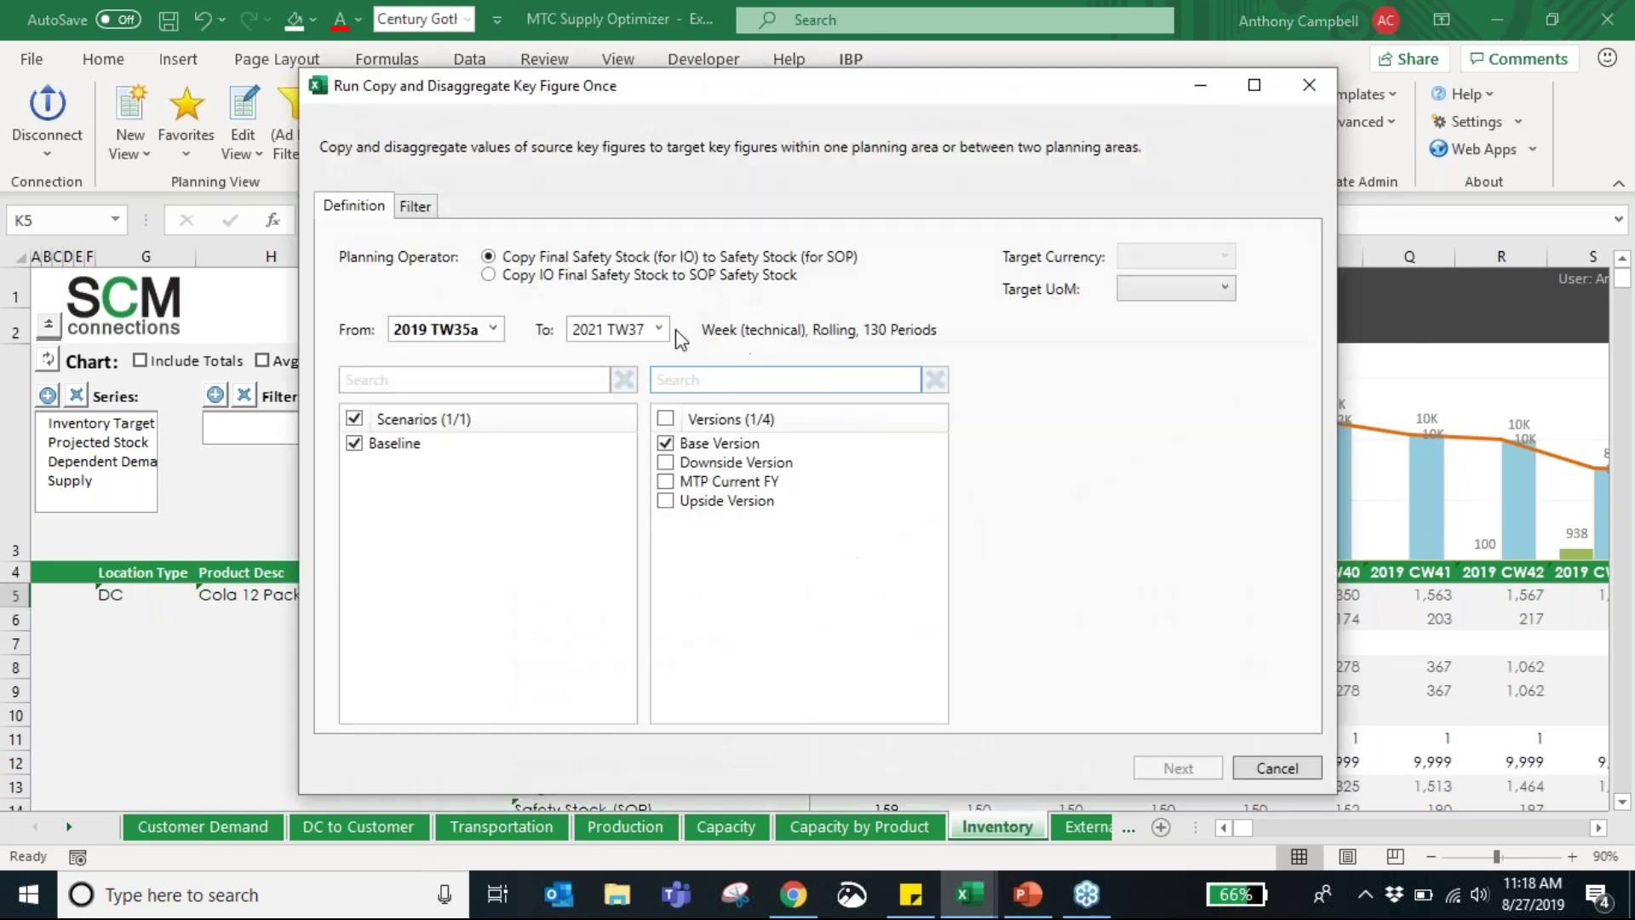
left_click(1175, 288)
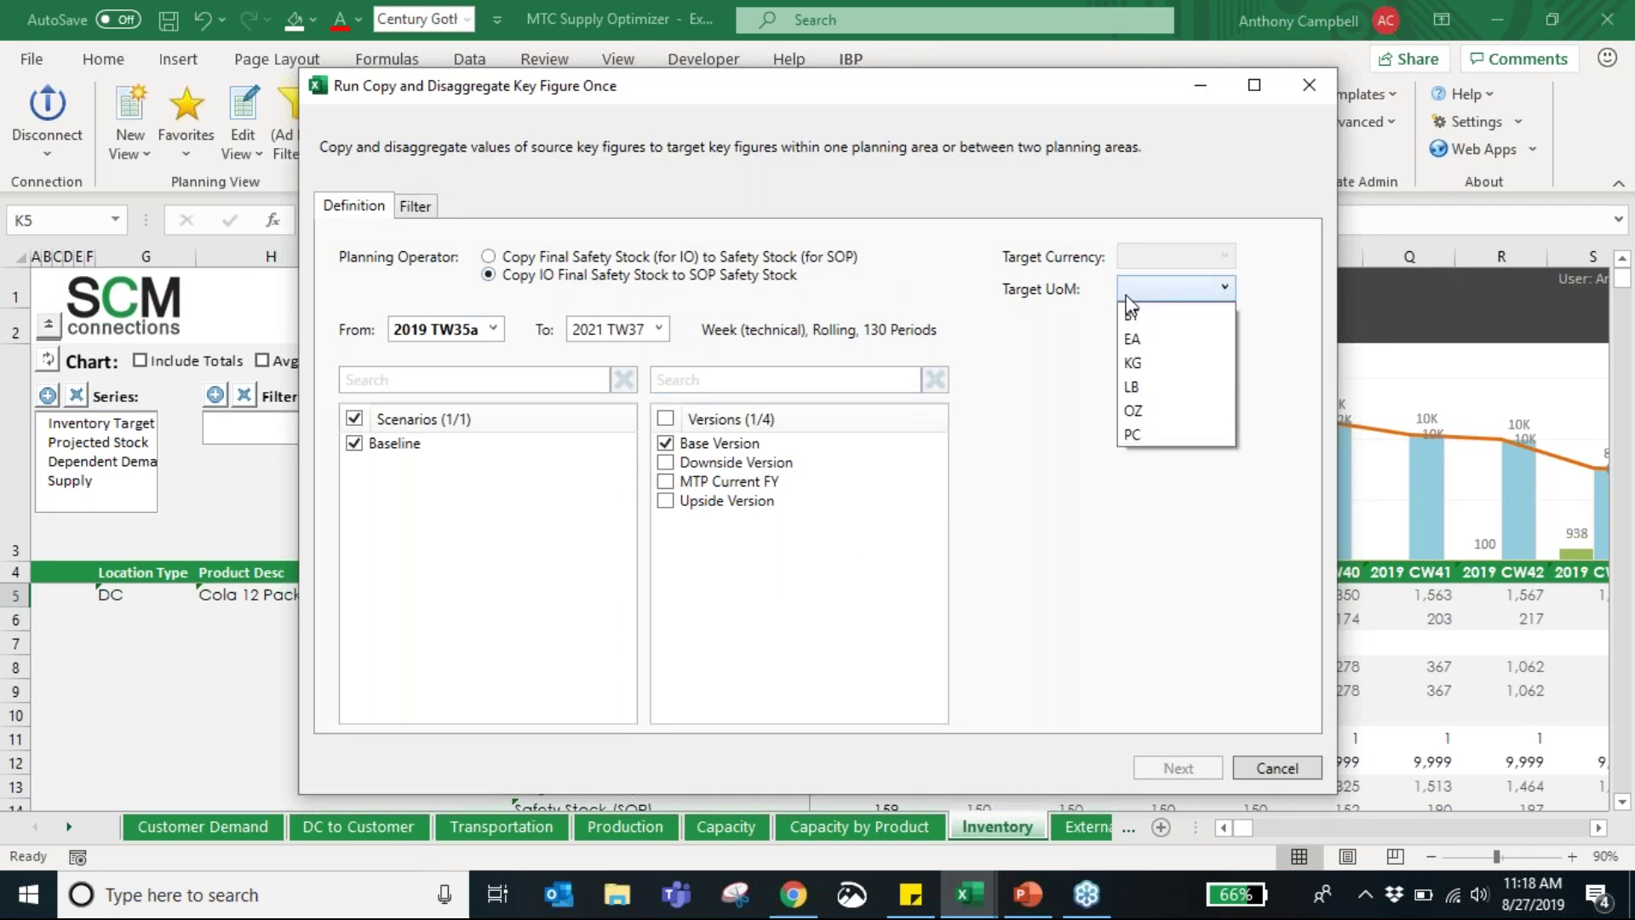
left_click(1137, 334)
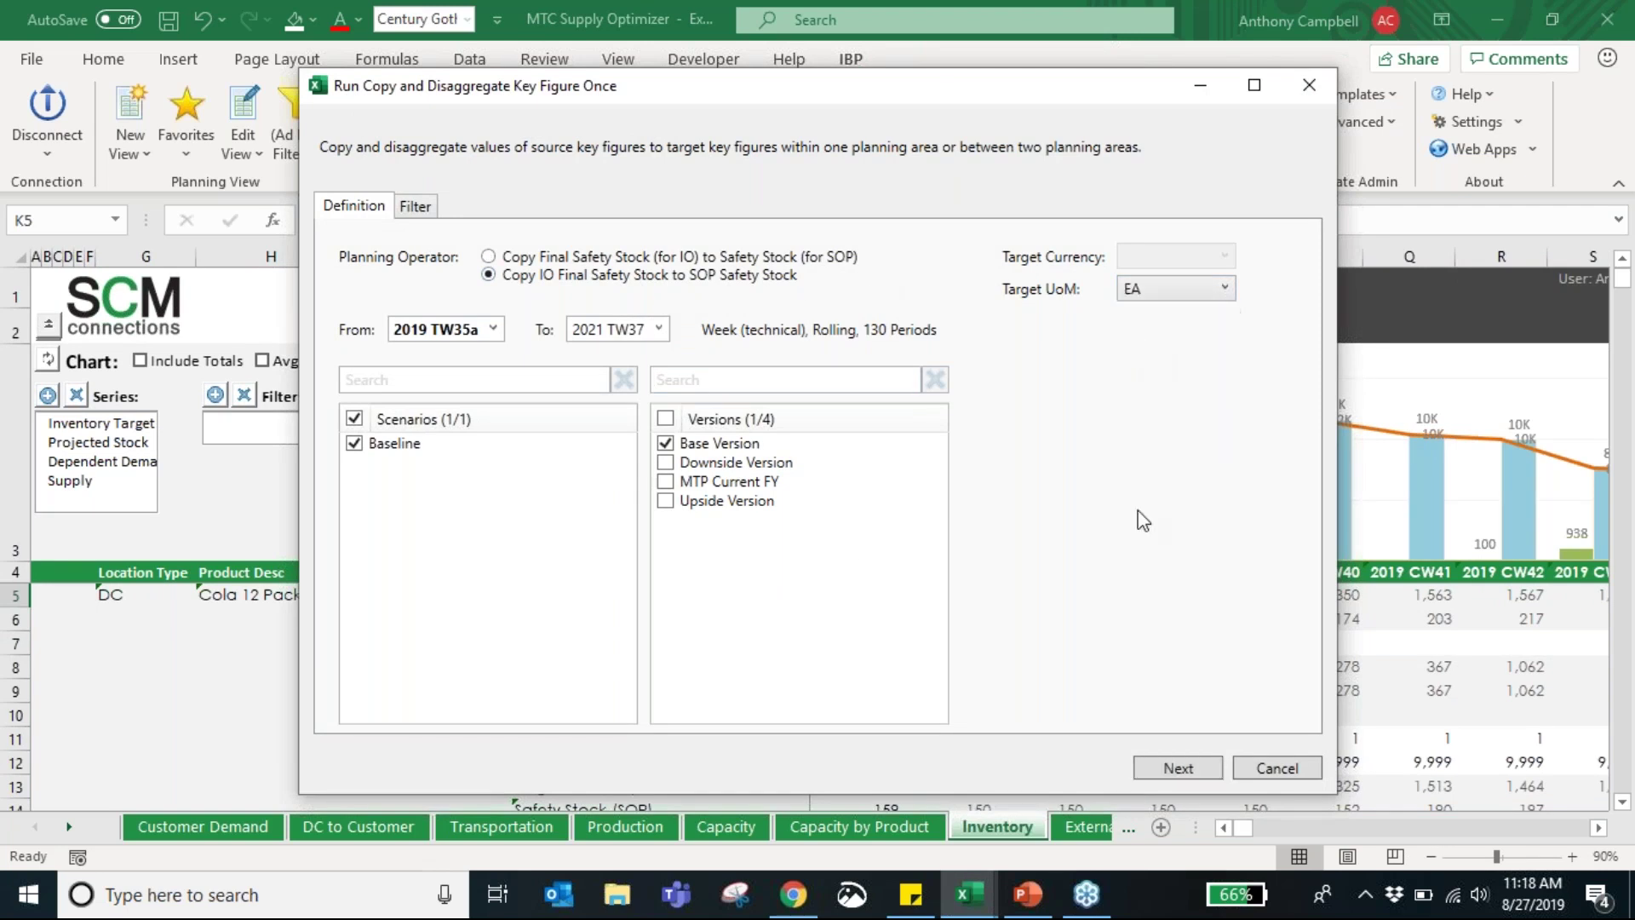
left_click(1193, 766)
left_click(885, 670)
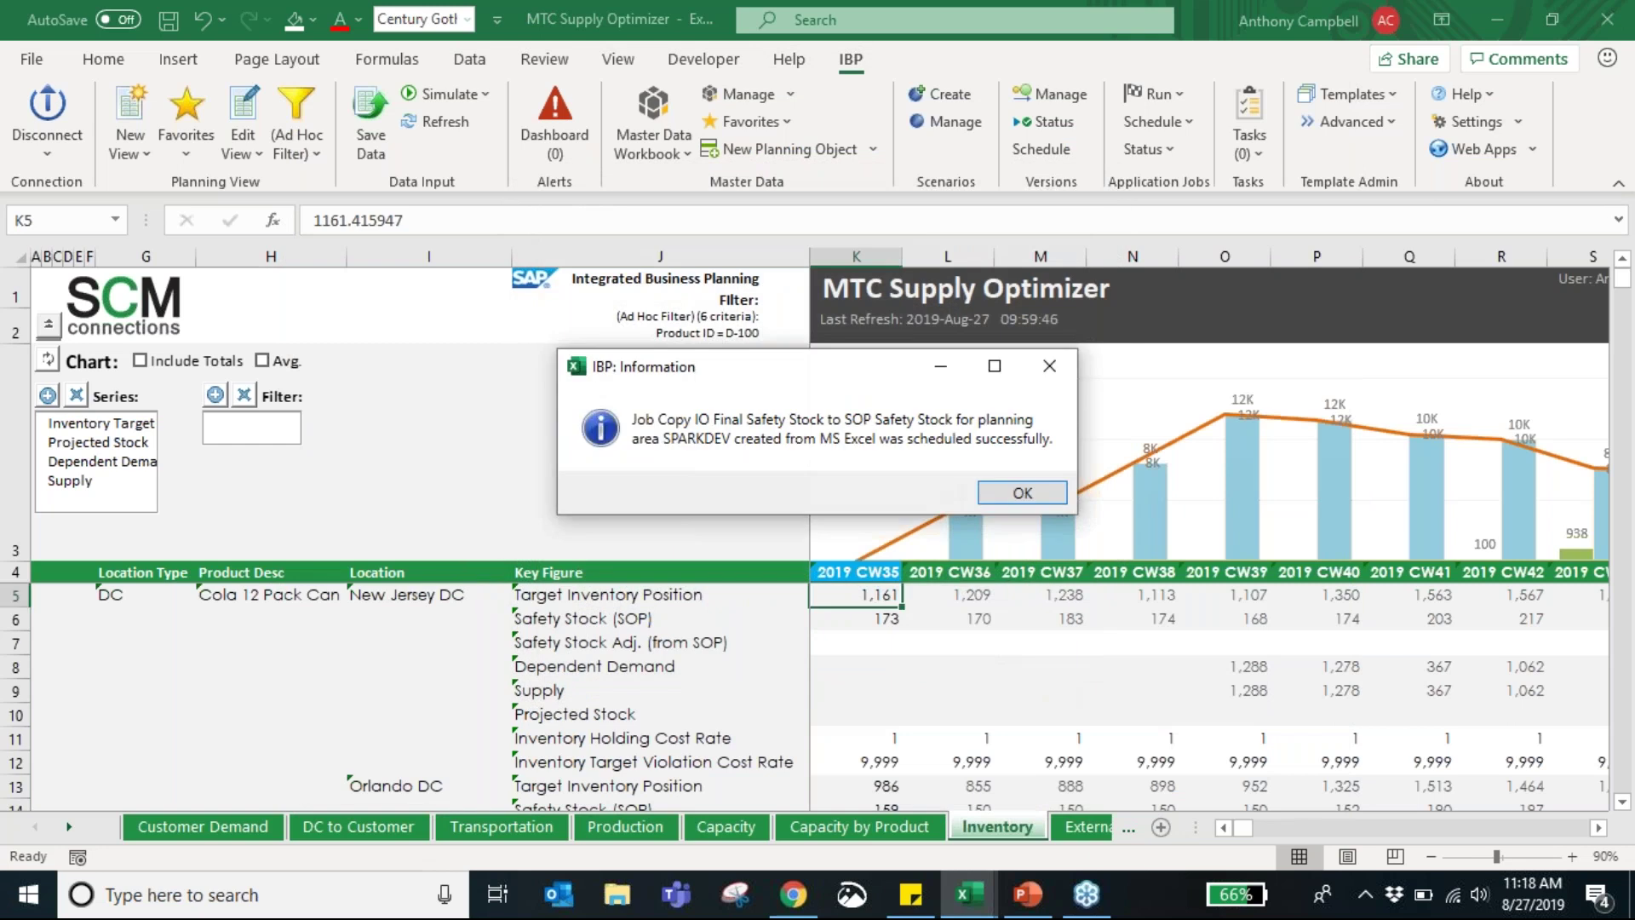
left_click(1025, 494)
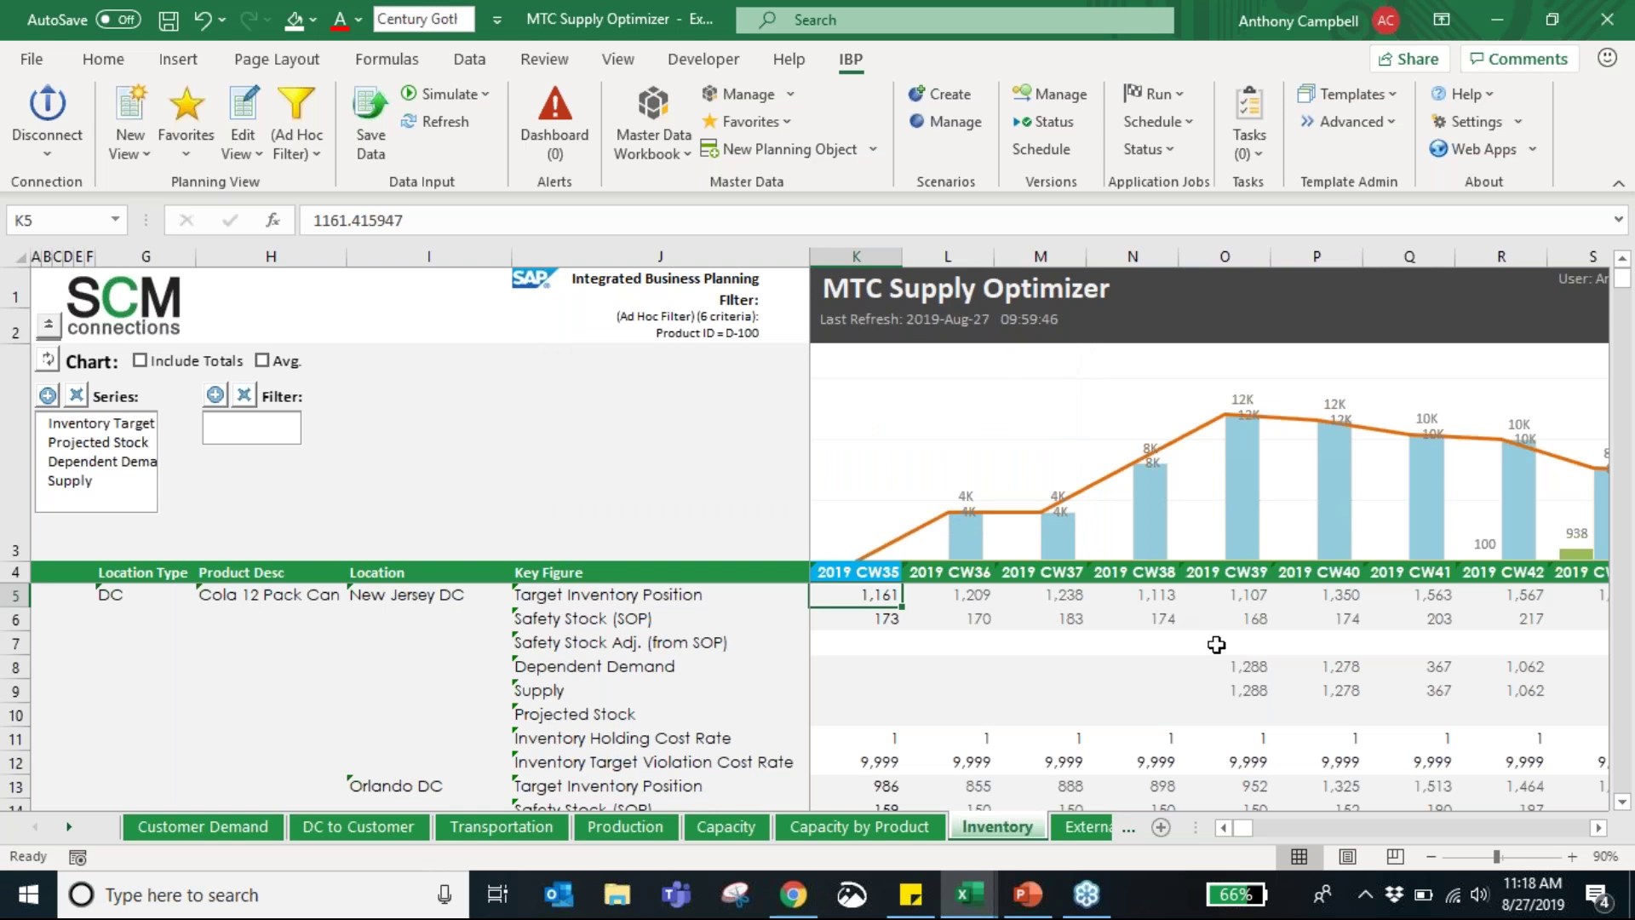
Step: Refresh the planning view and check New Jersey DC's Safety Stock (SOP) for 2020 CW06–CW07 and its adjustments for CW05–CW08
left_click(713, 626)
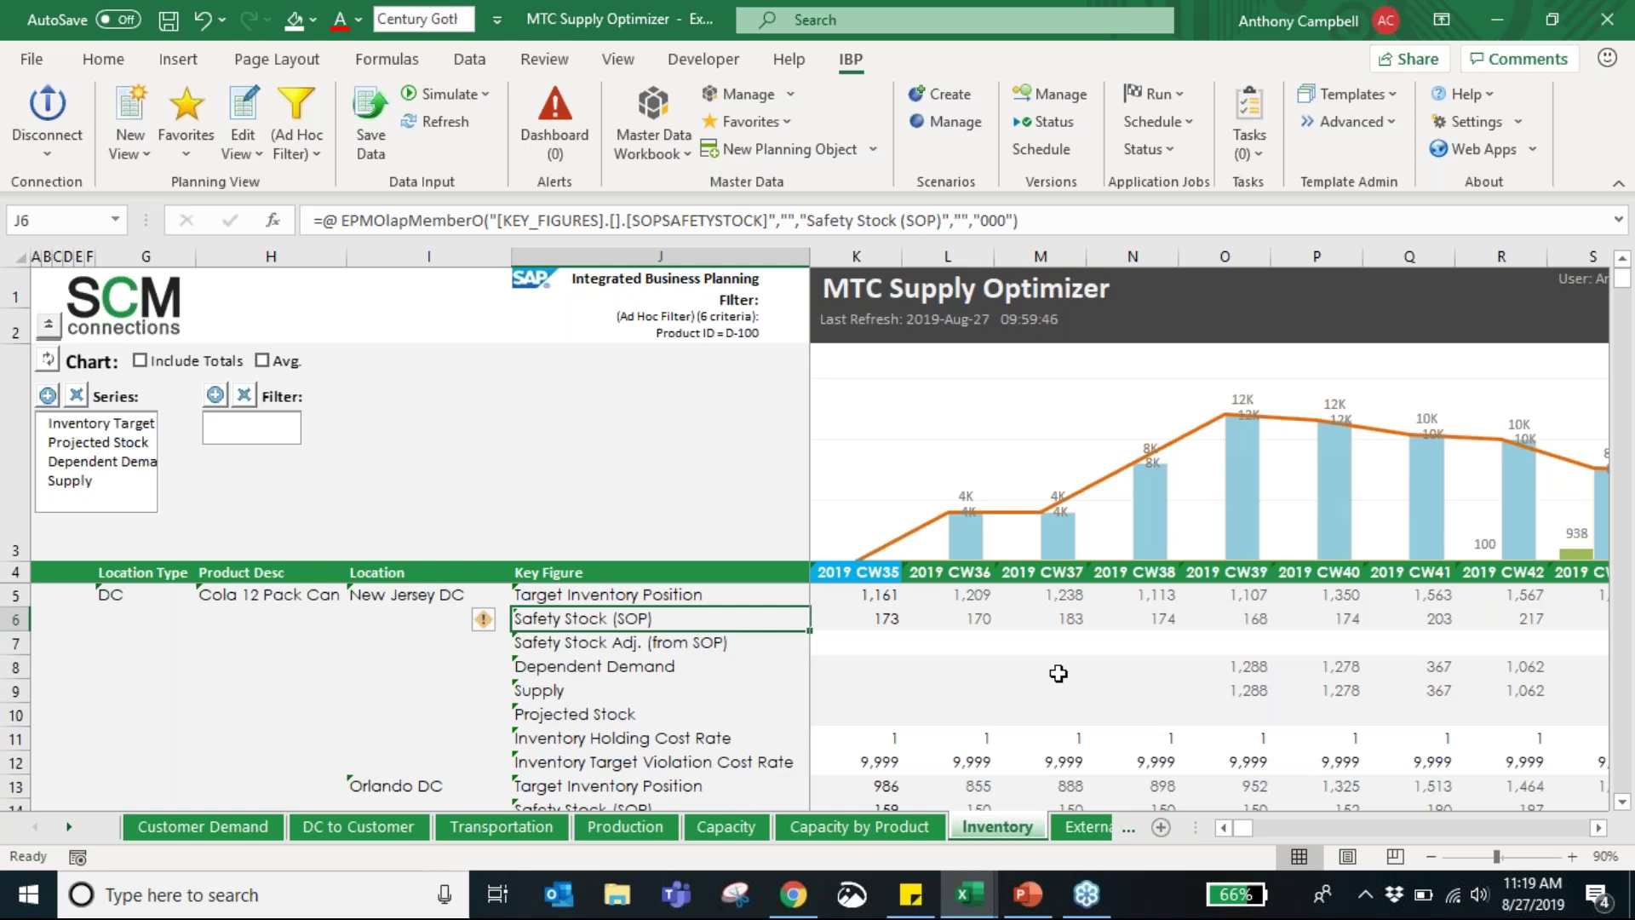
left_click(448, 119)
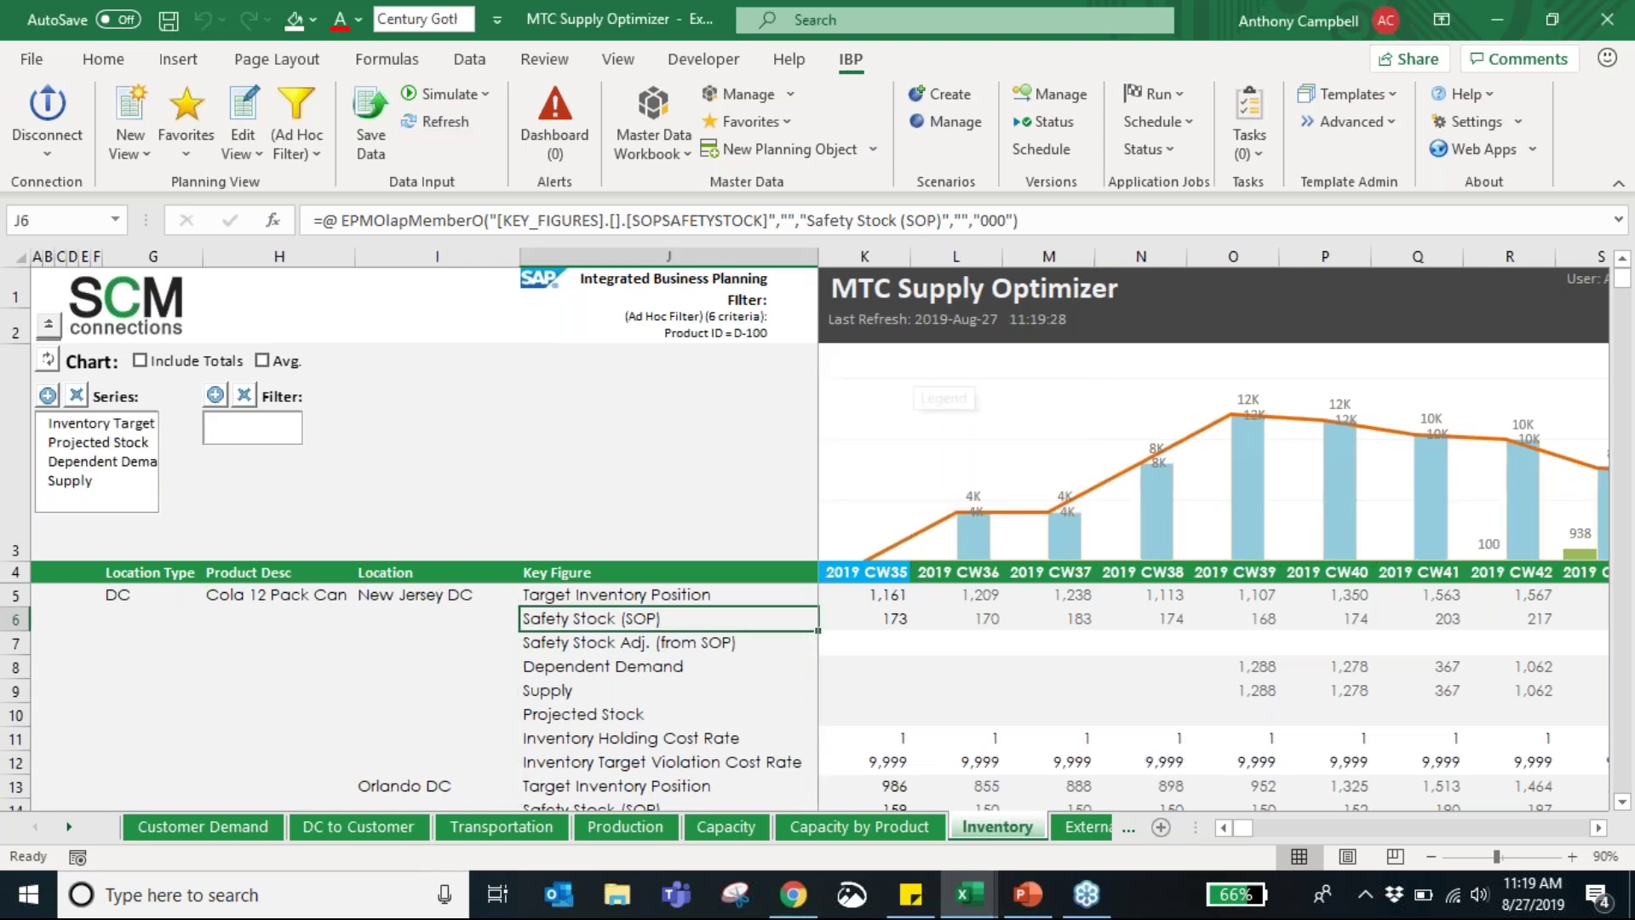
left_click(1599, 828)
left_click(1599, 828)
left_click(1598, 828)
left_click(1599, 828)
left_click(1598, 828)
left_click(1599, 828)
left_click(1599, 828)
left_click(1598, 828)
left_click(1598, 828)
left_click(1599, 828)
left_click(1599, 828)
left_click(1599, 827)
left_click(1598, 828)
left_click(1599, 828)
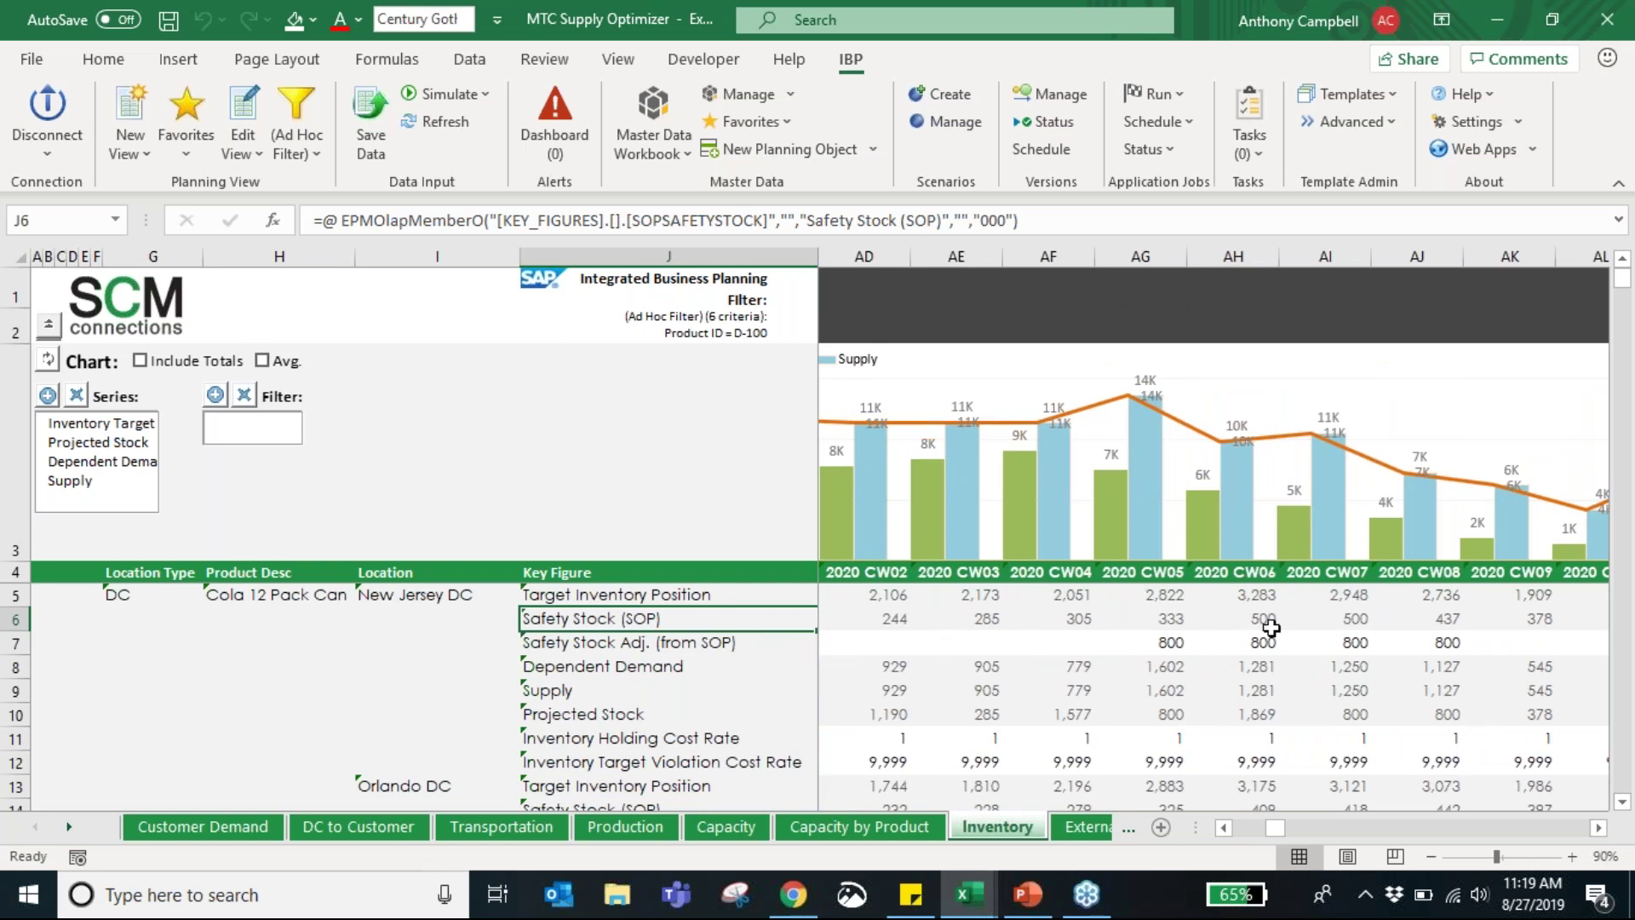
left_click_drag(1265, 618, 1321, 618)
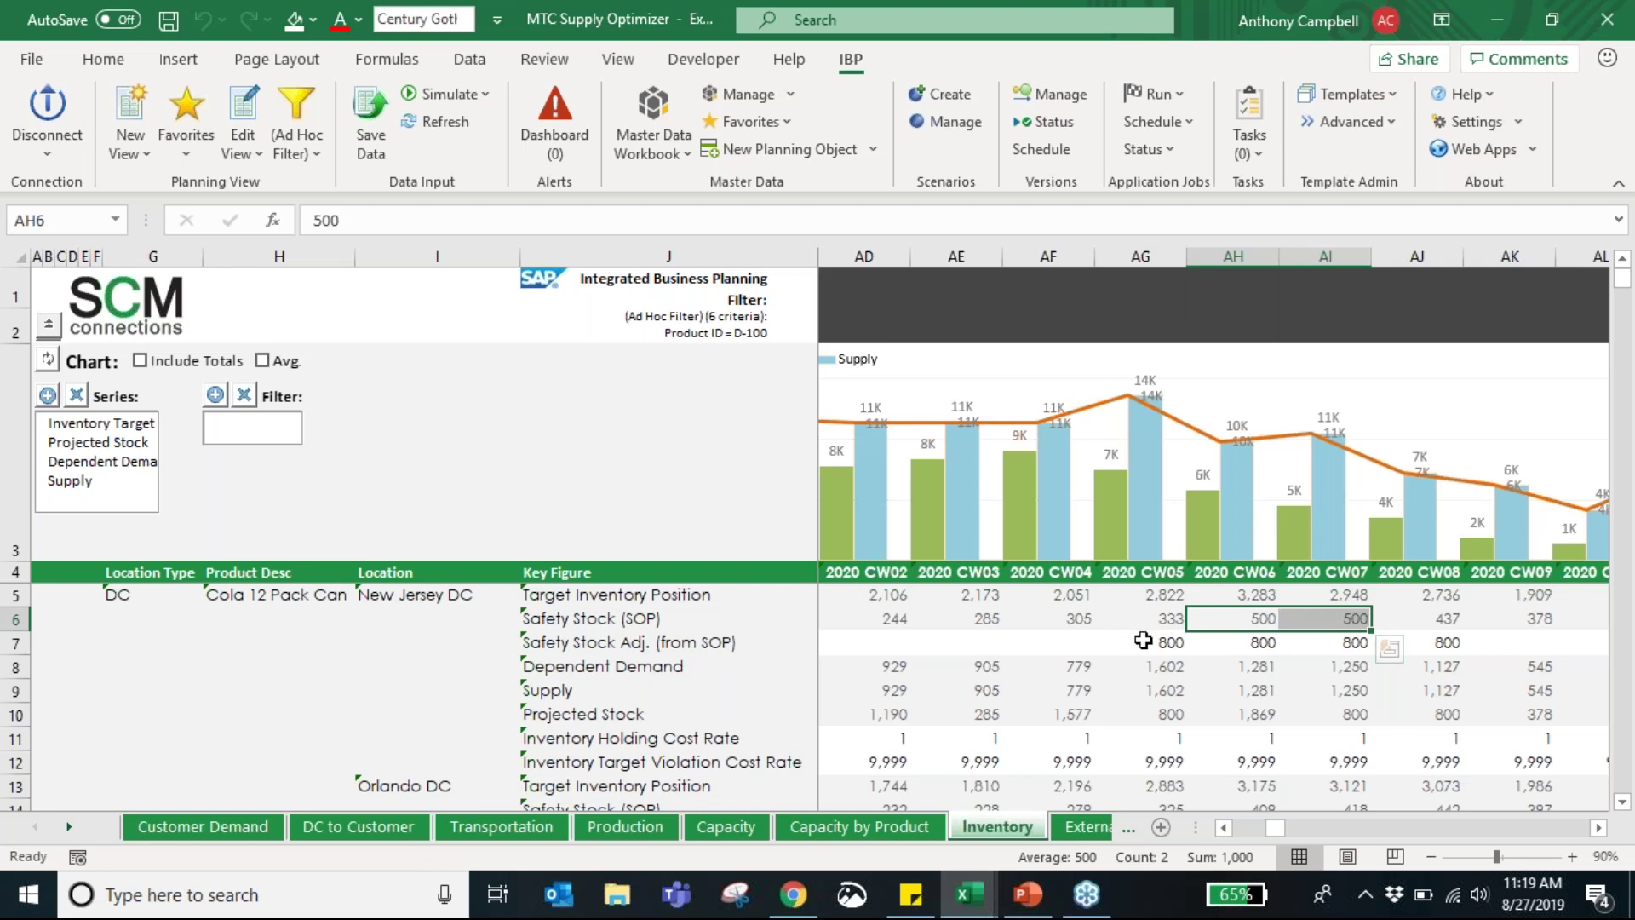
left_click_drag(1152, 640, 1418, 642)
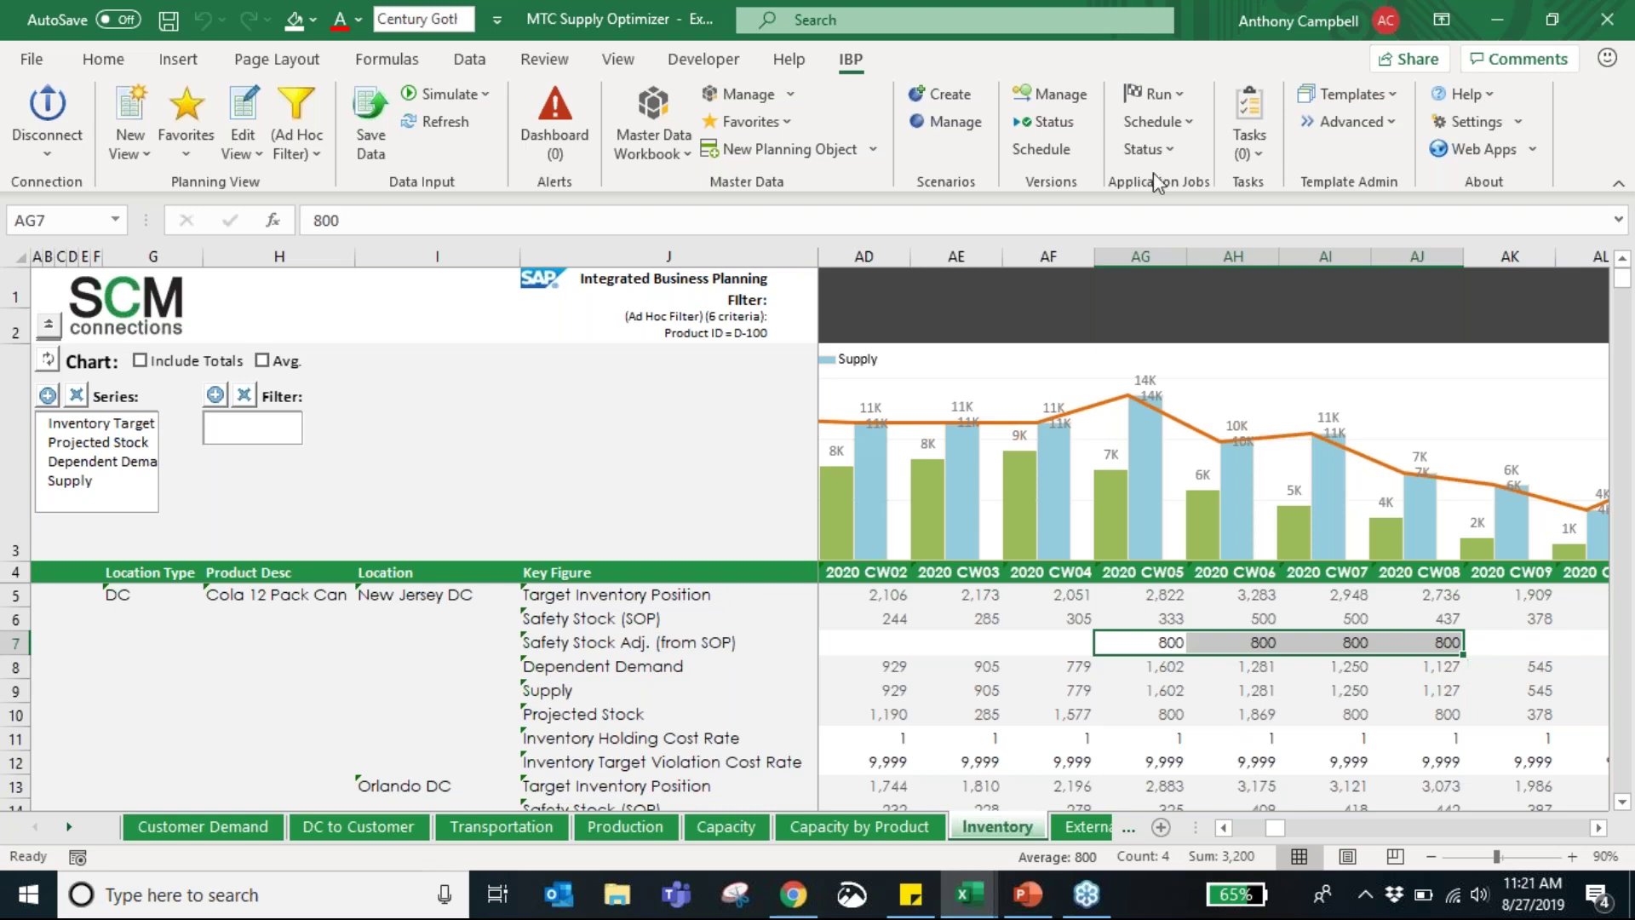
Step: Run the S&OP Operator once with the Time-Series-Based Supply Planning Optimizer (W2M) for the Base Version and planning unit SPA
left_click(1168, 99)
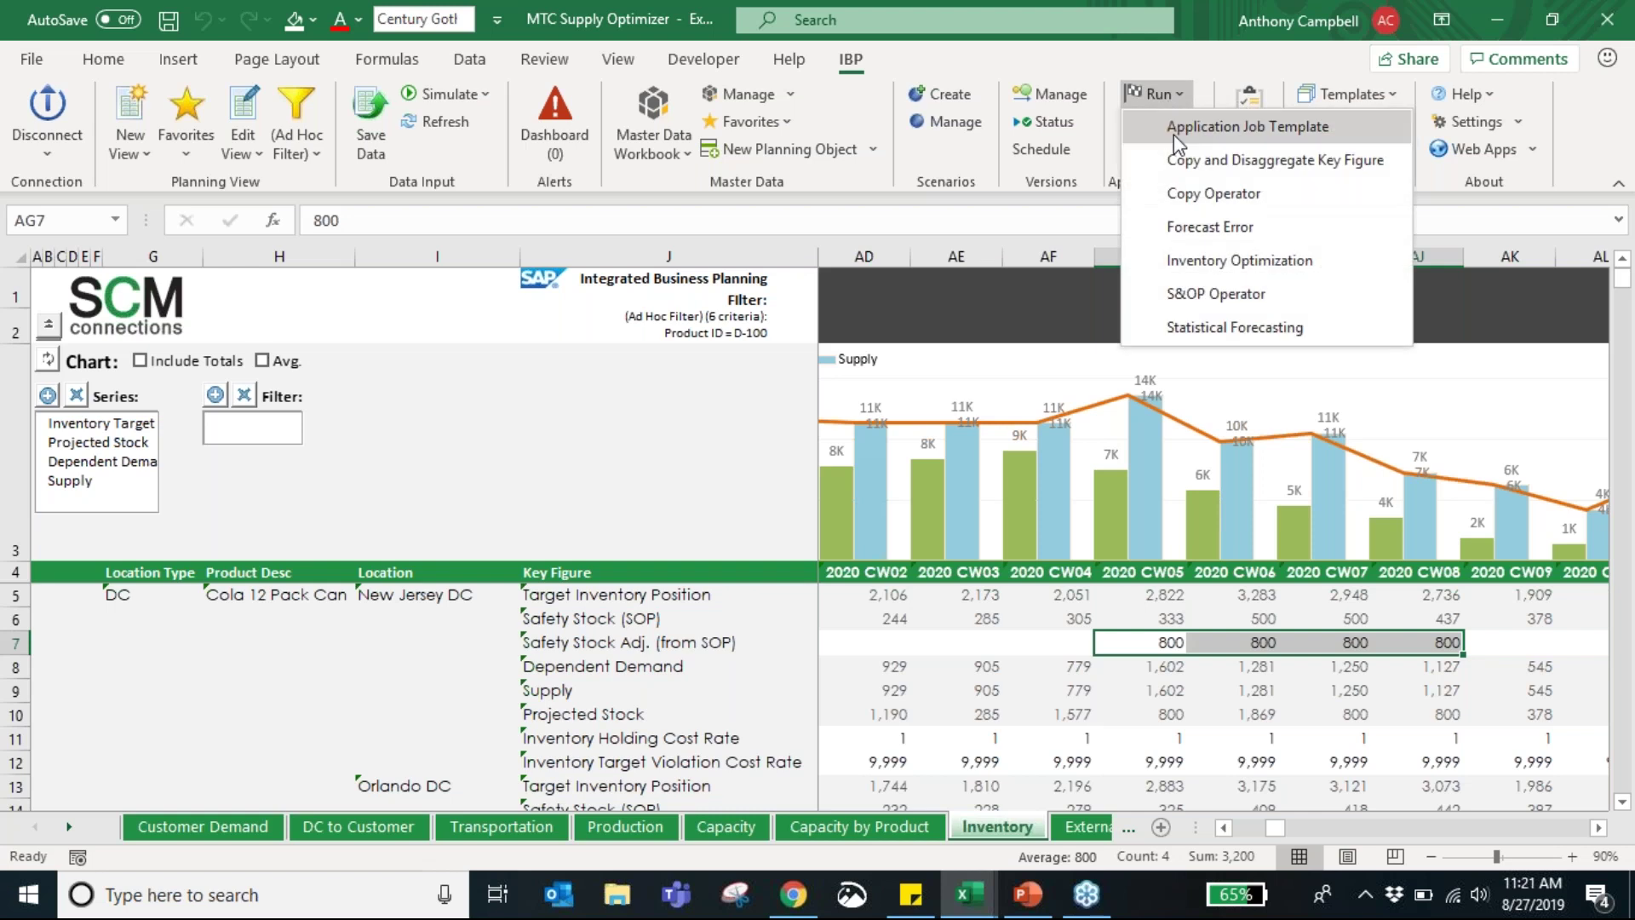
left_click(1203, 291)
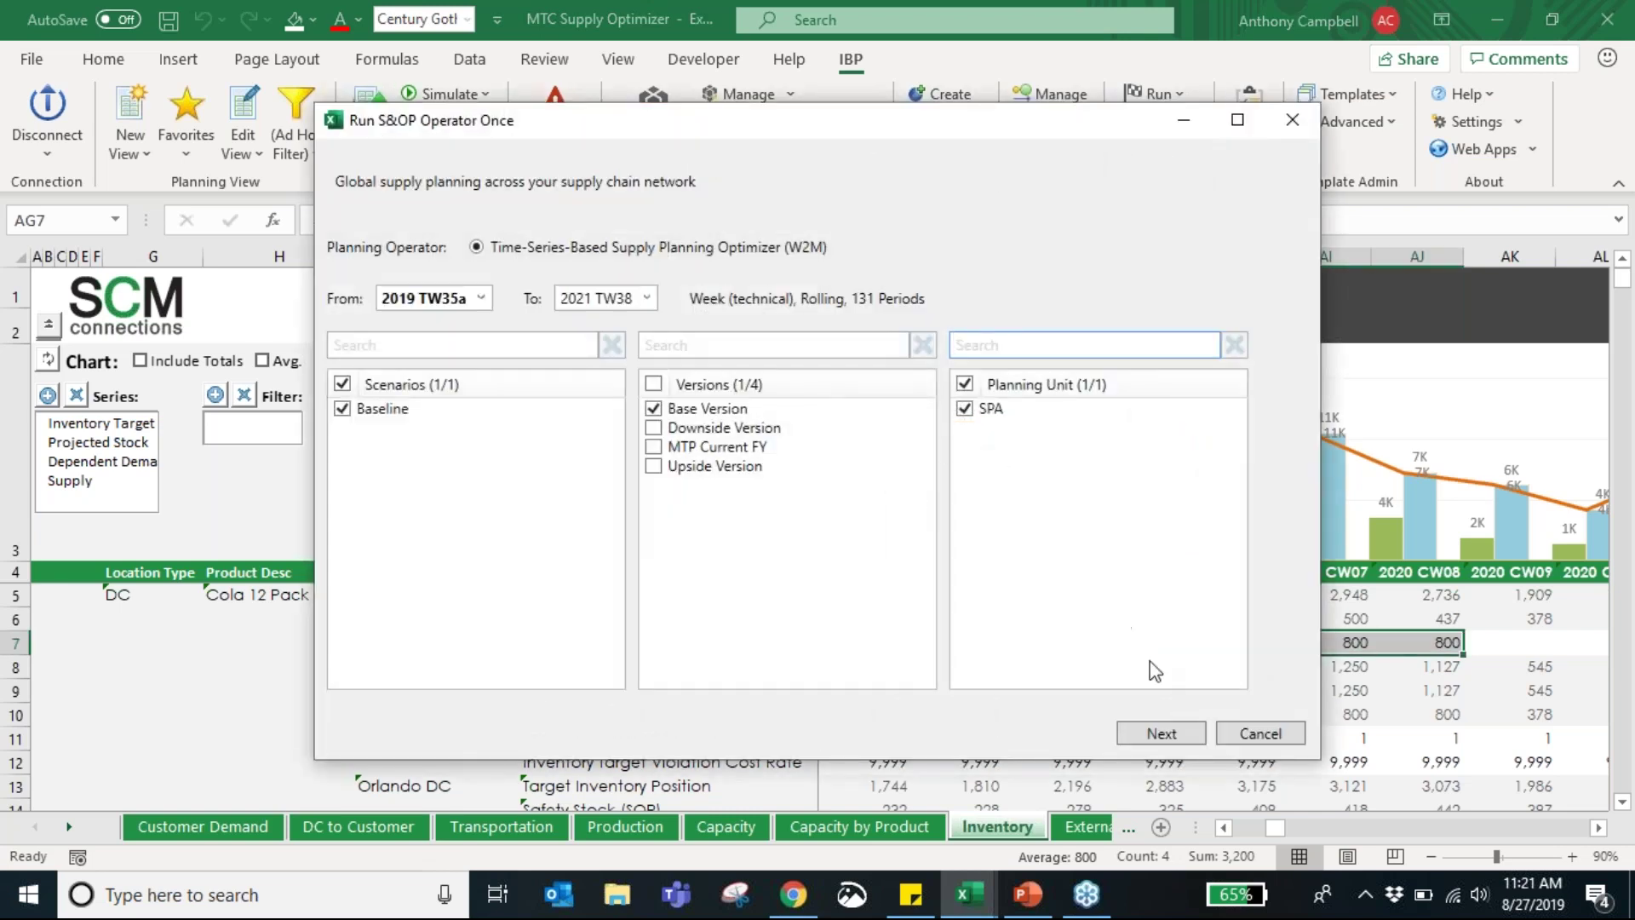
left_click(1161, 729)
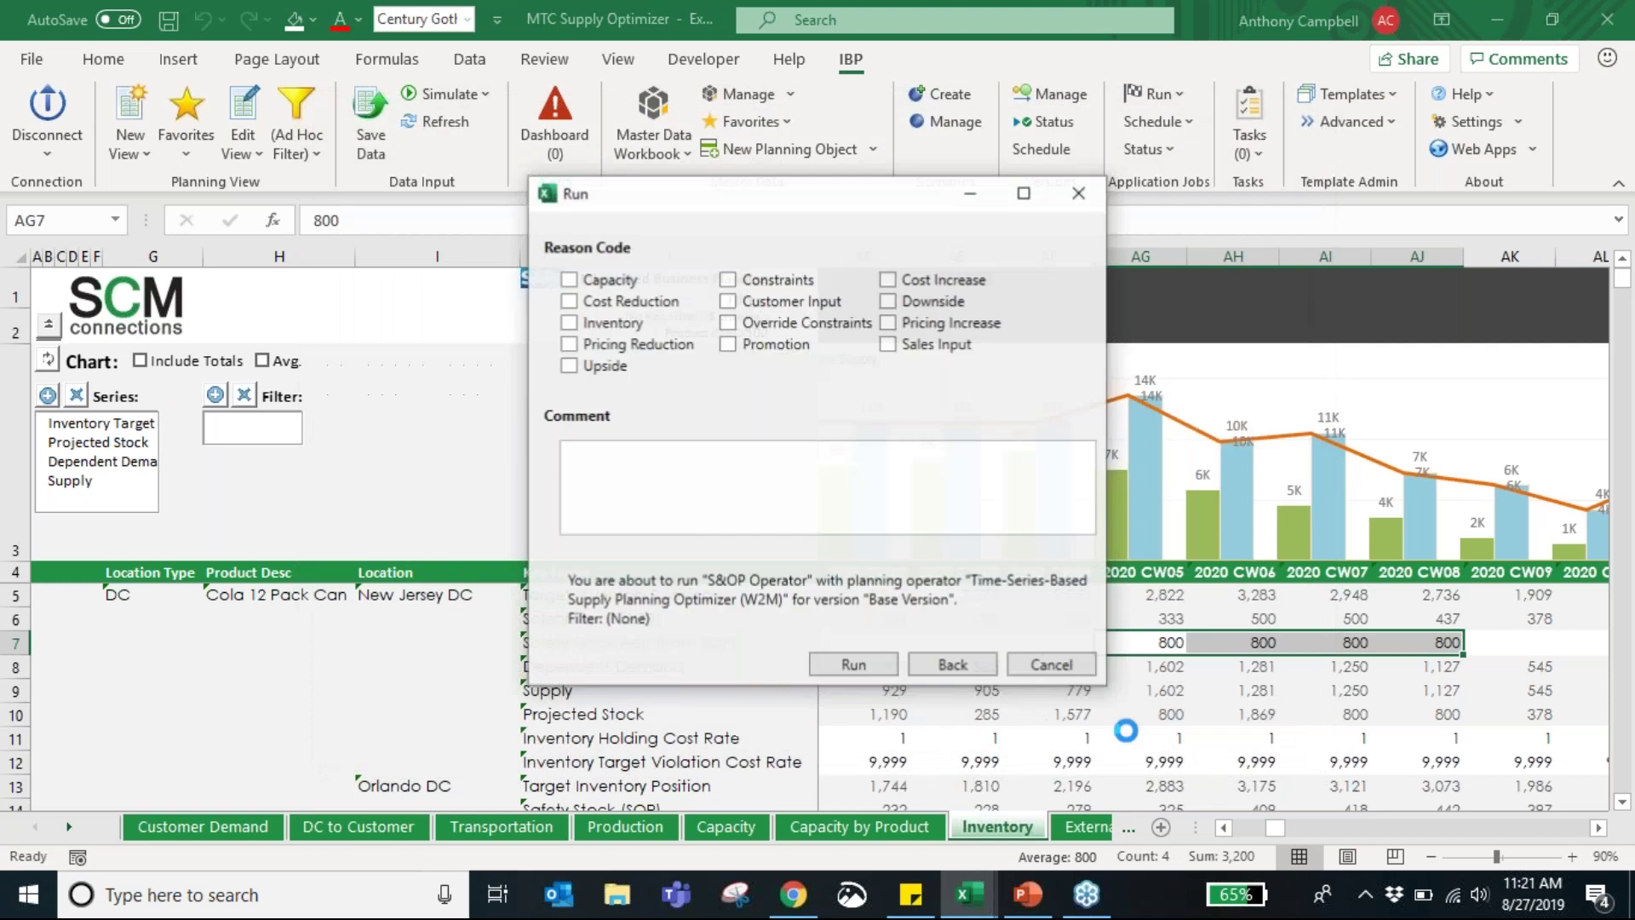
left_click(854, 665)
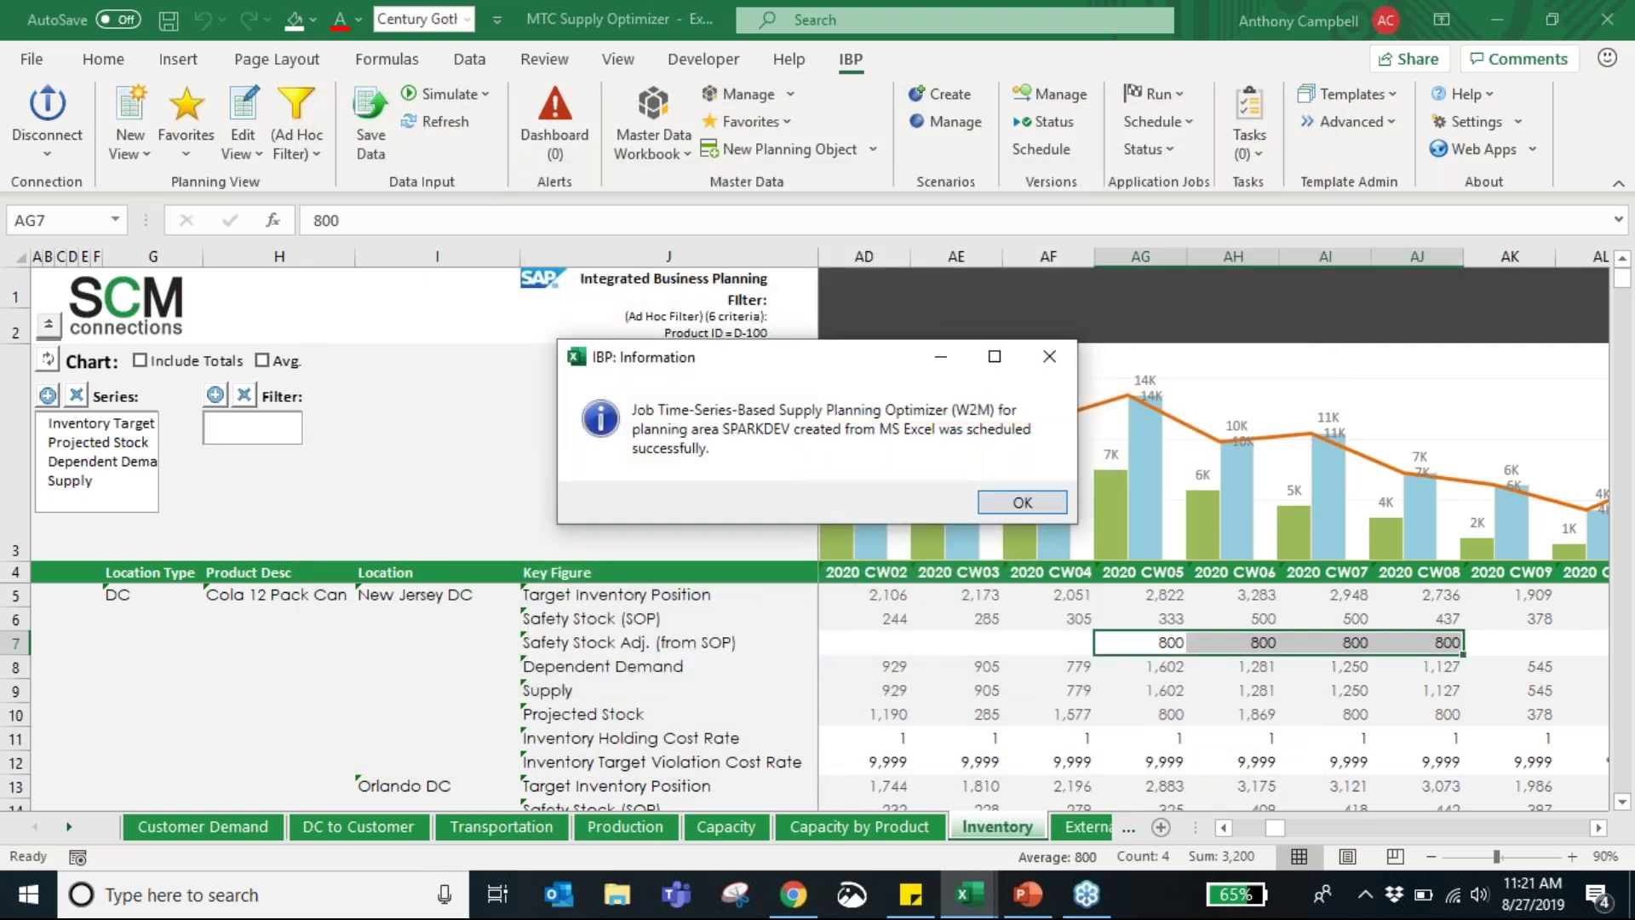
left_click(1026, 504)
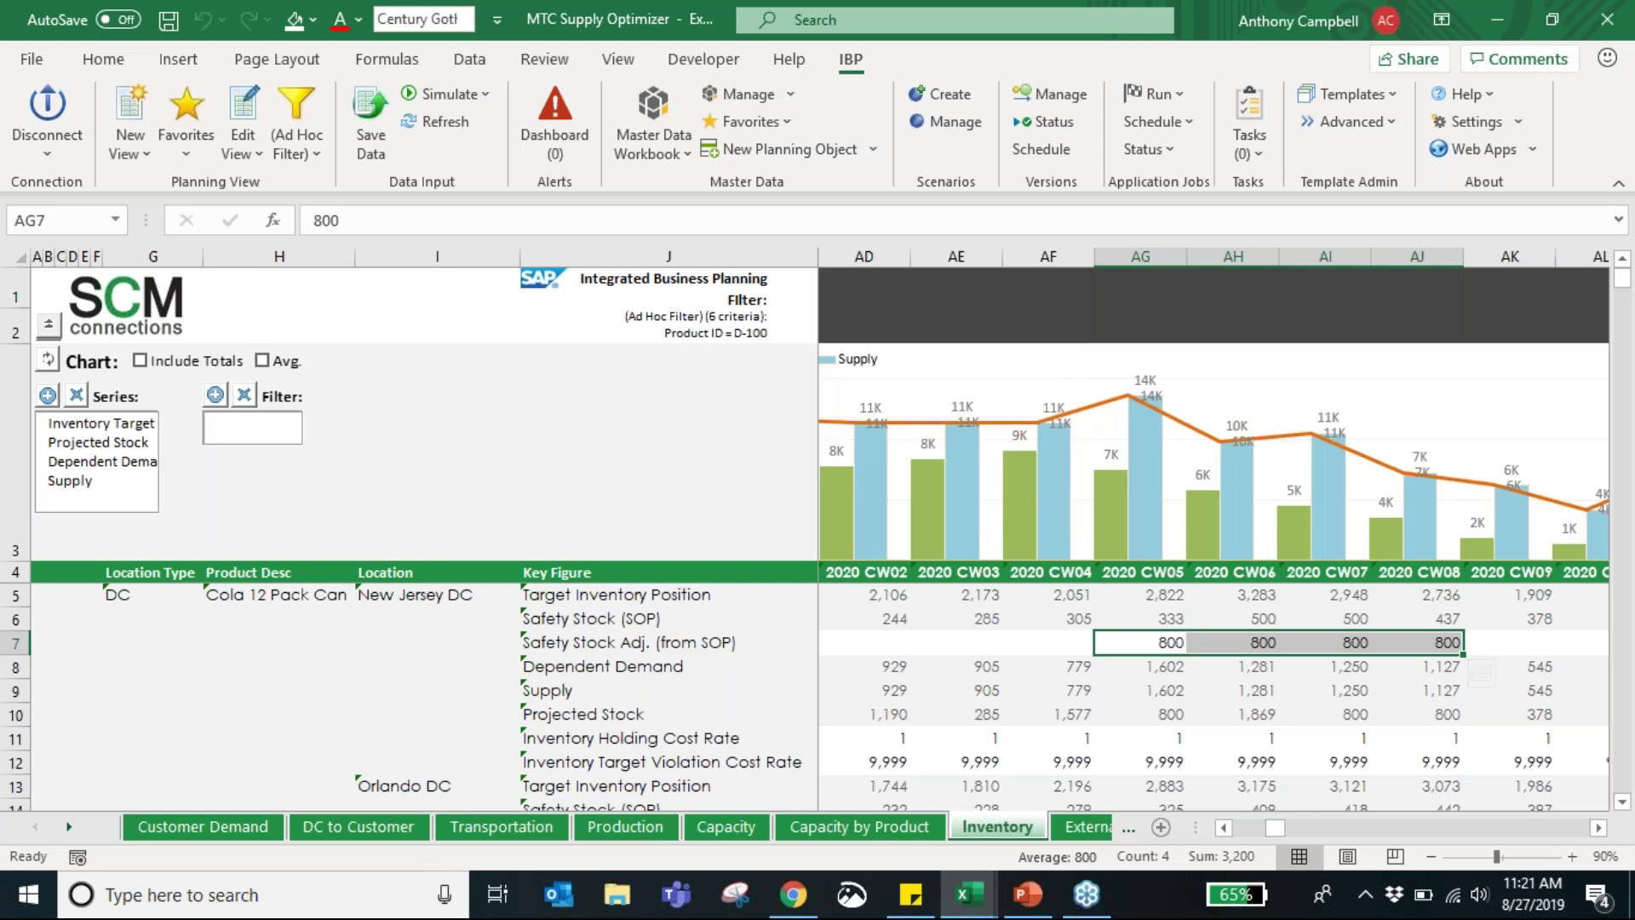
Step: Check the status of the S&OP Operator job, close the status window and return to New Jersey DC's safety stock adjustment row
left_click(1148, 158)
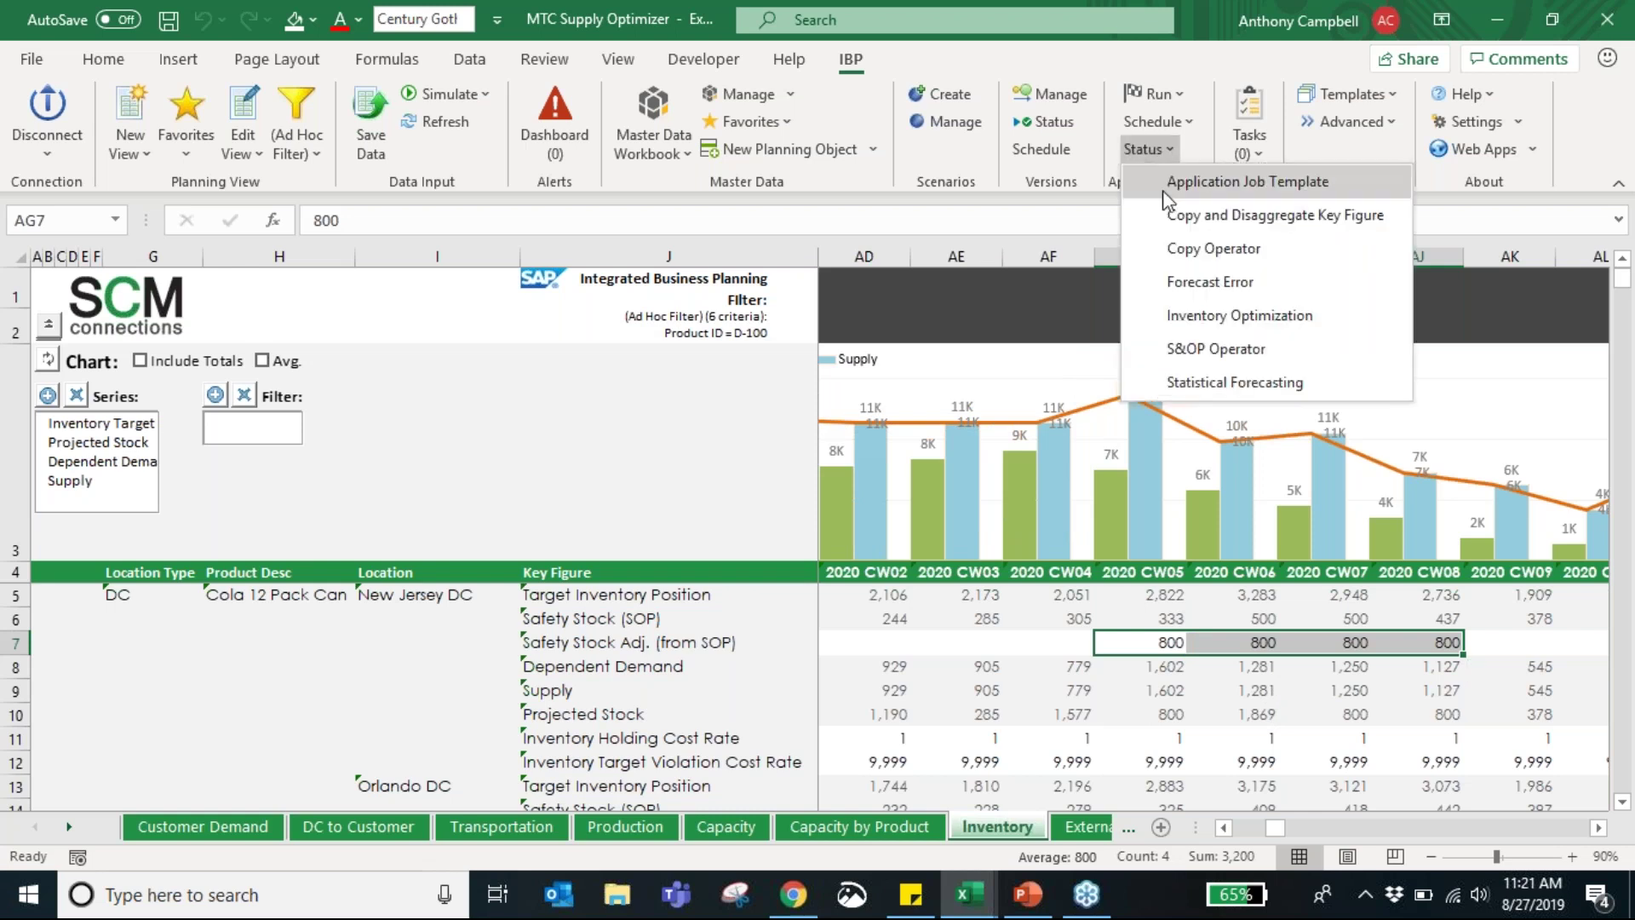
left_click(1226, 348)
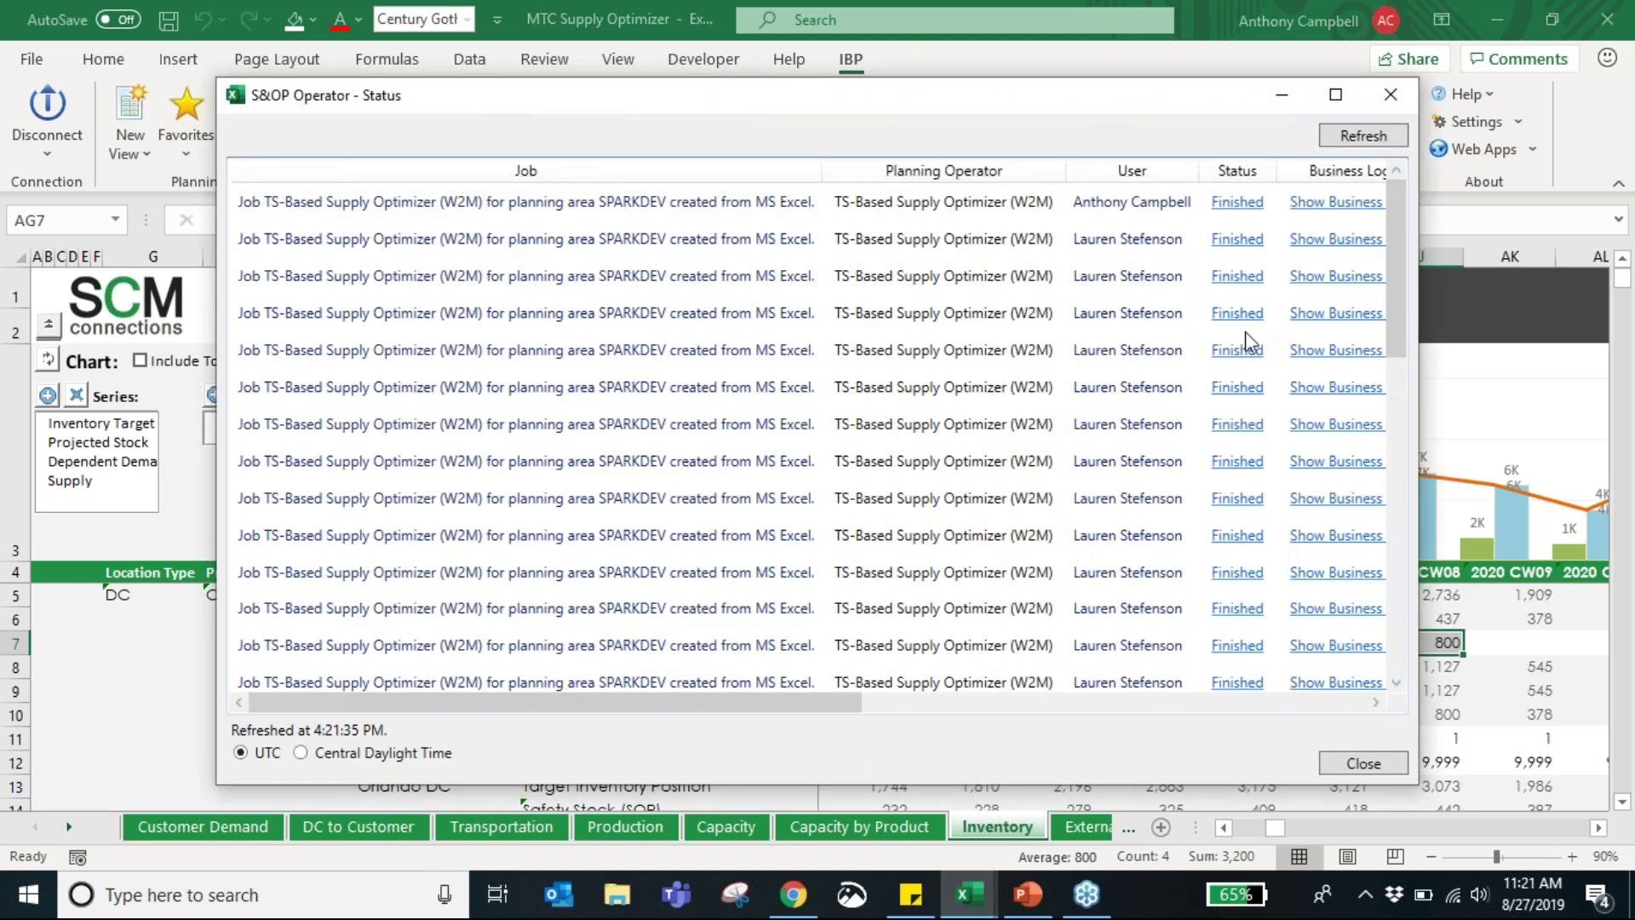
left_click(1391, 94)
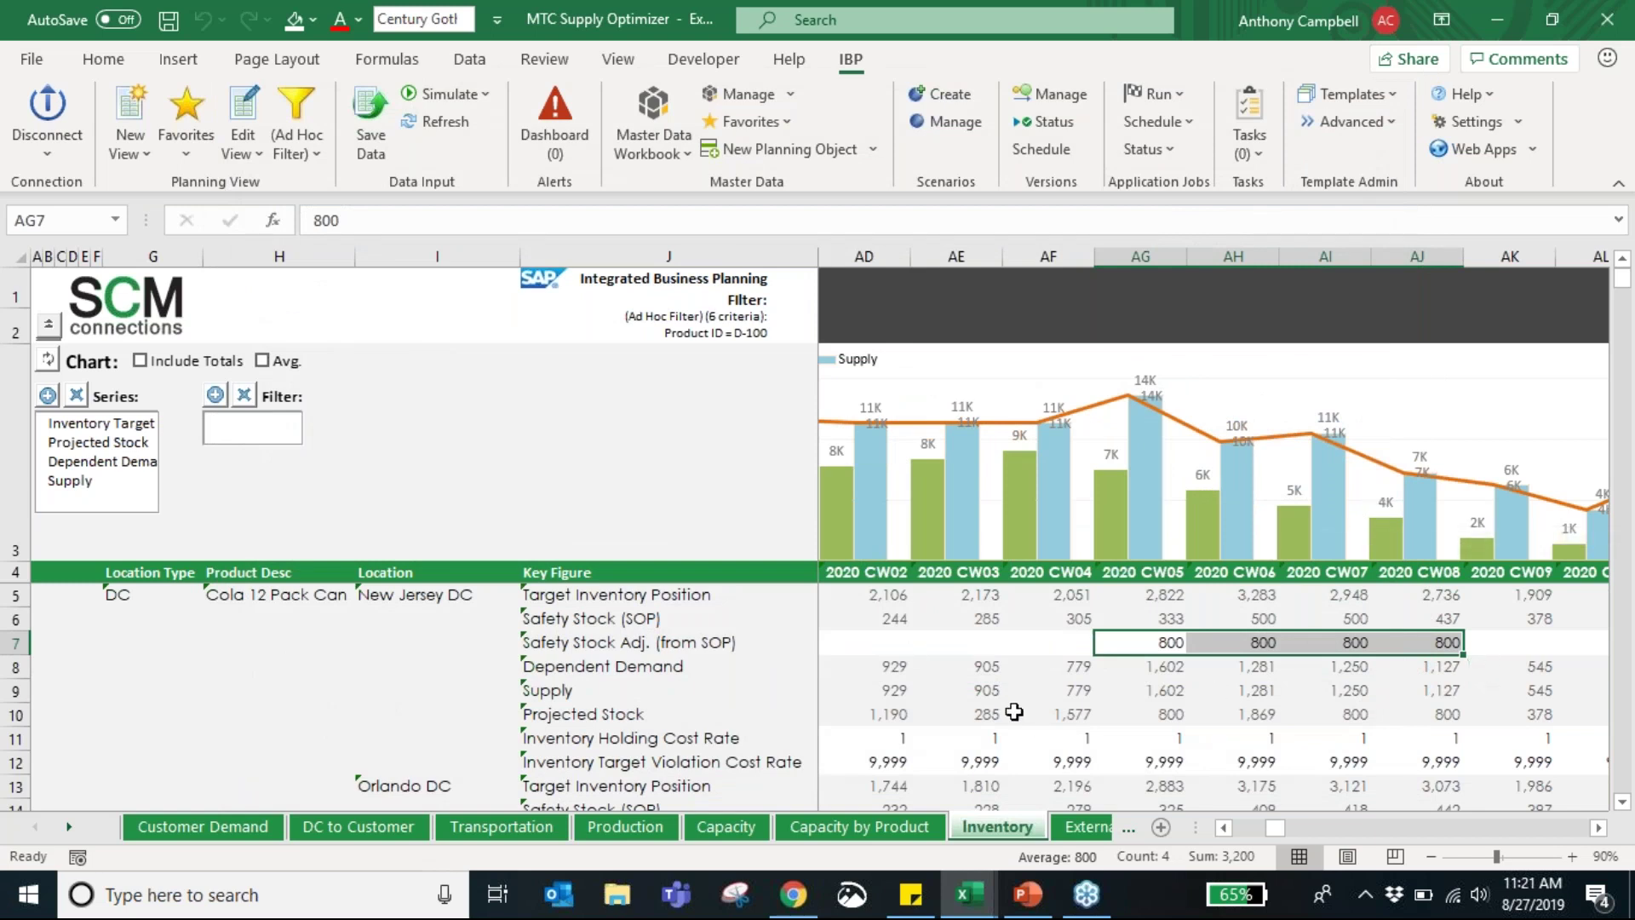
left_click(995, 637)
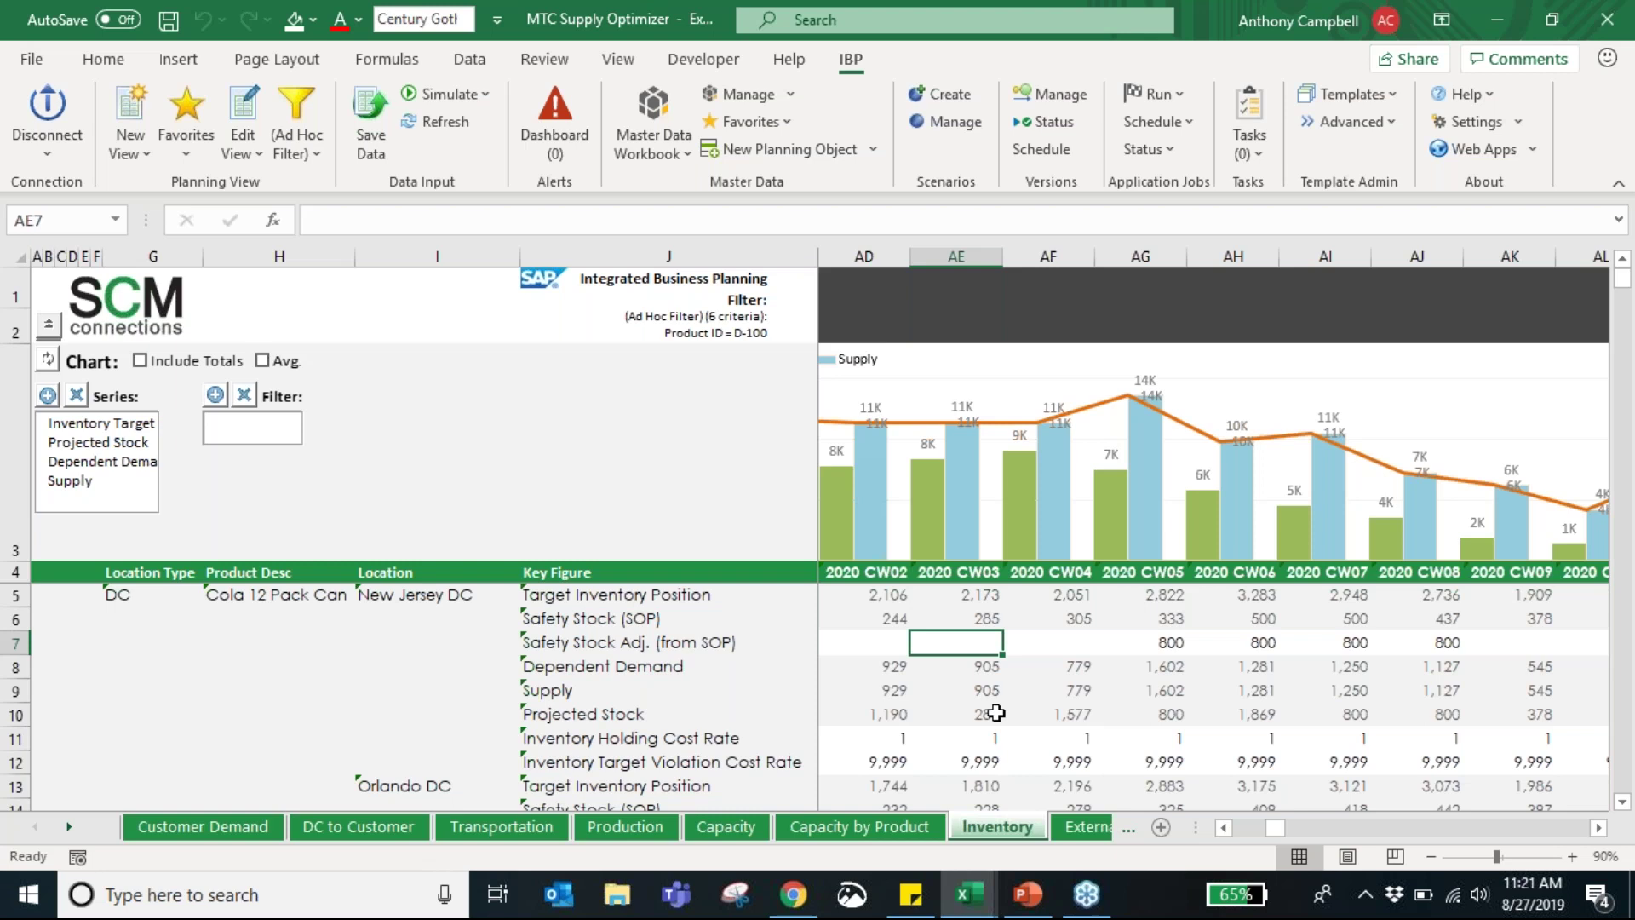
Step: Examine the Mexico Plant's Capacity Utilization for 19-Dec to 20-Mar on the Capacity sheet
left_click(753, 834)
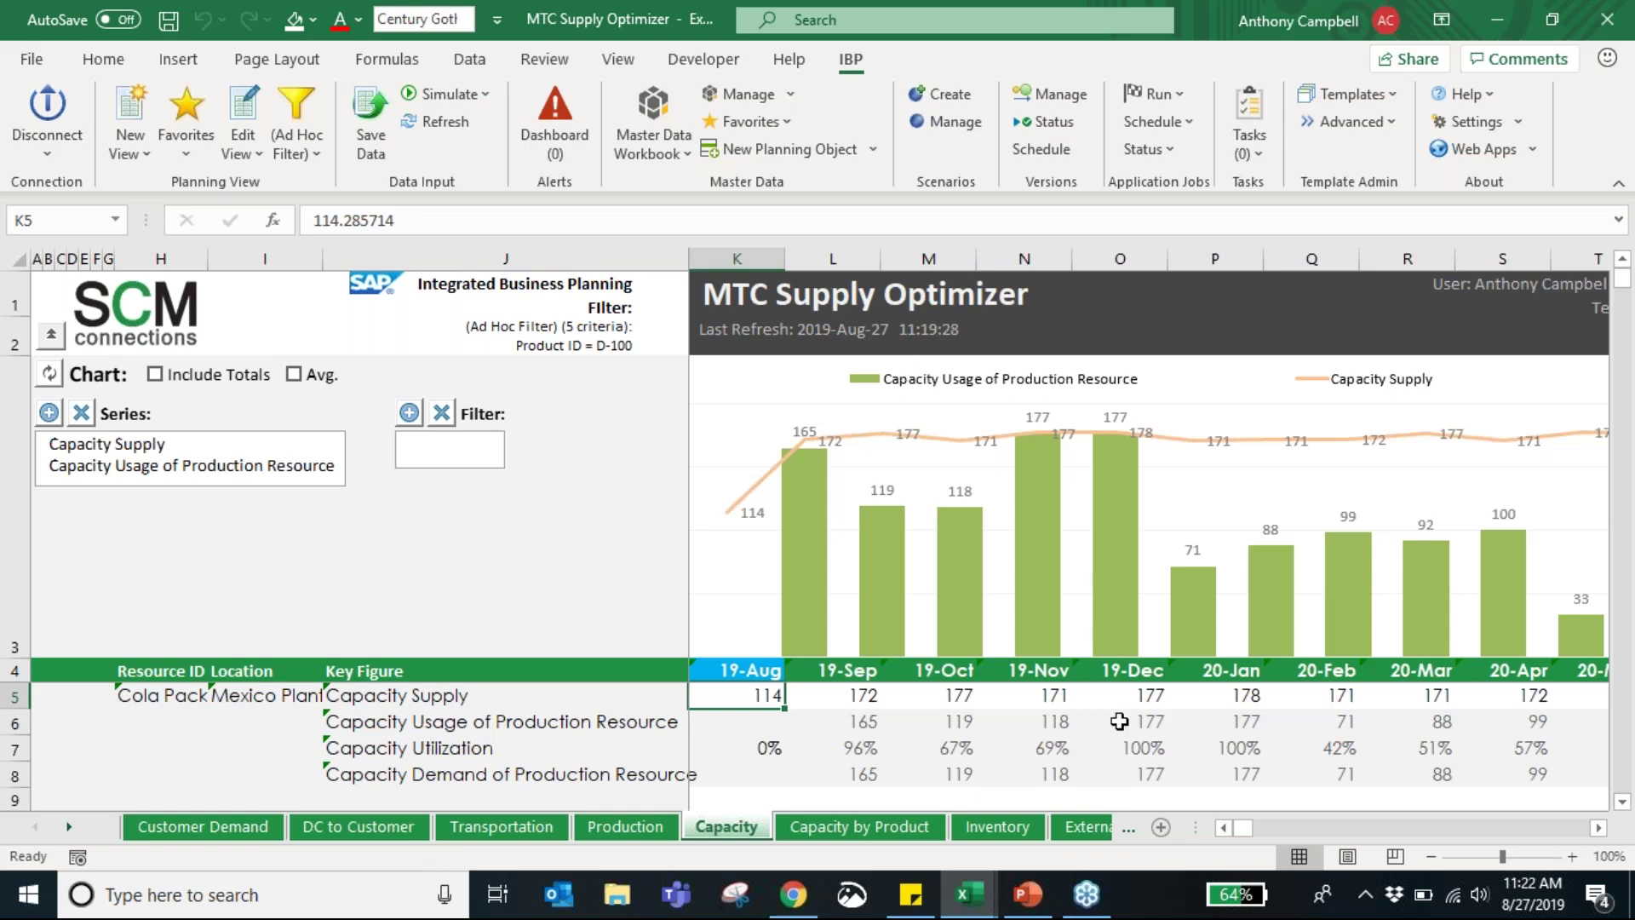
left_click_drag(1137, 749, 1226, 745)
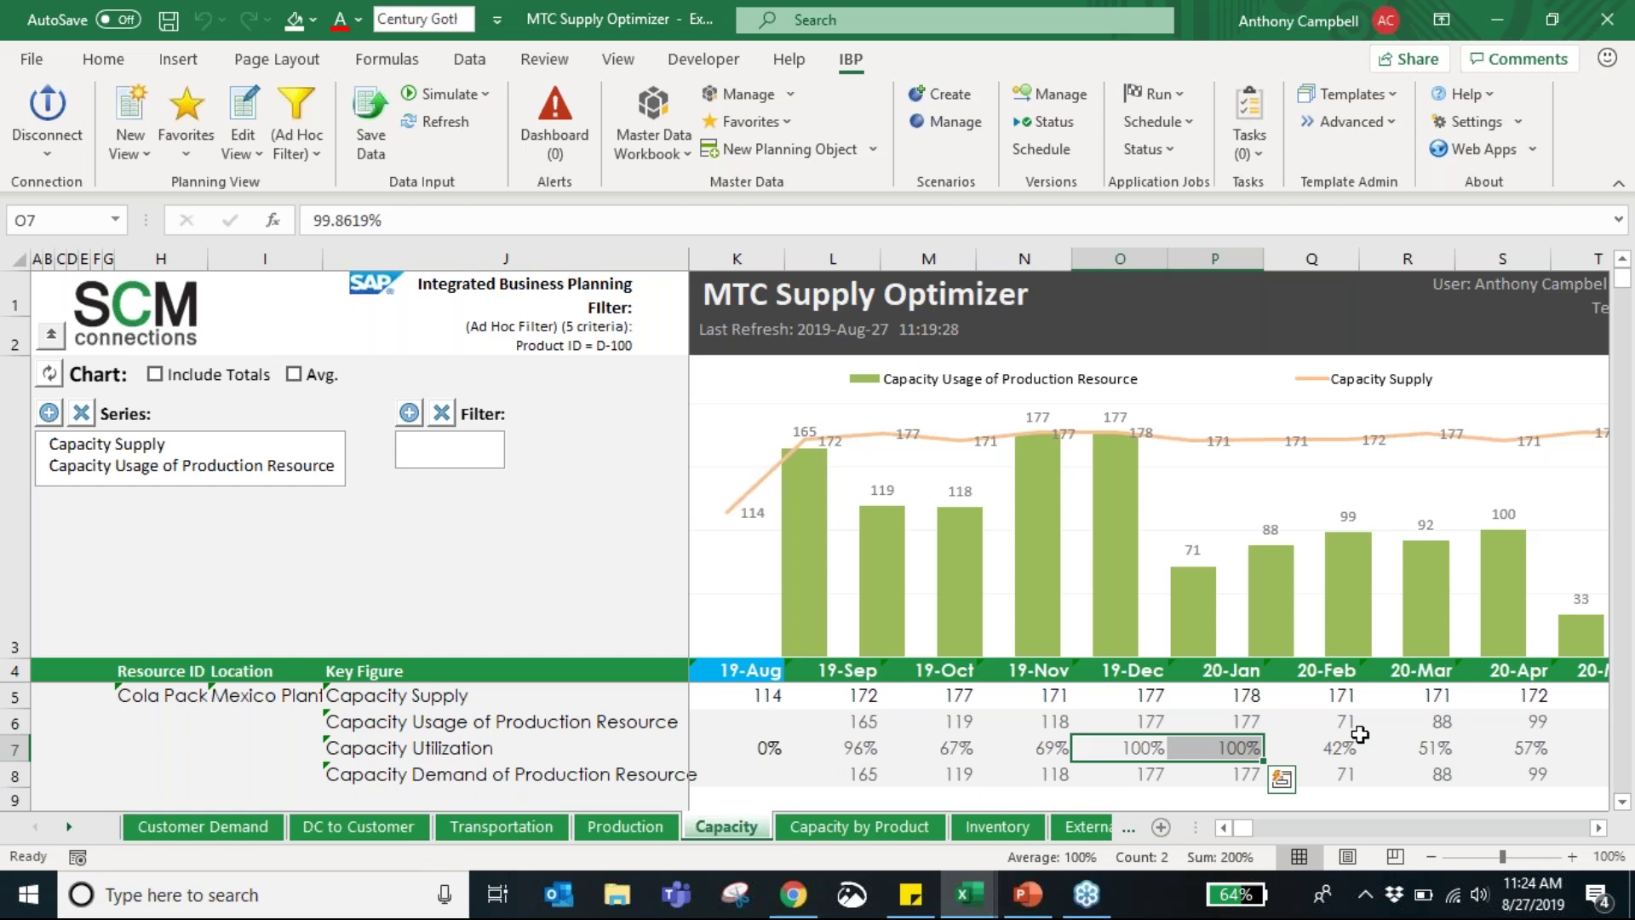
left_click_drag(1303, 749, 1405, 747)
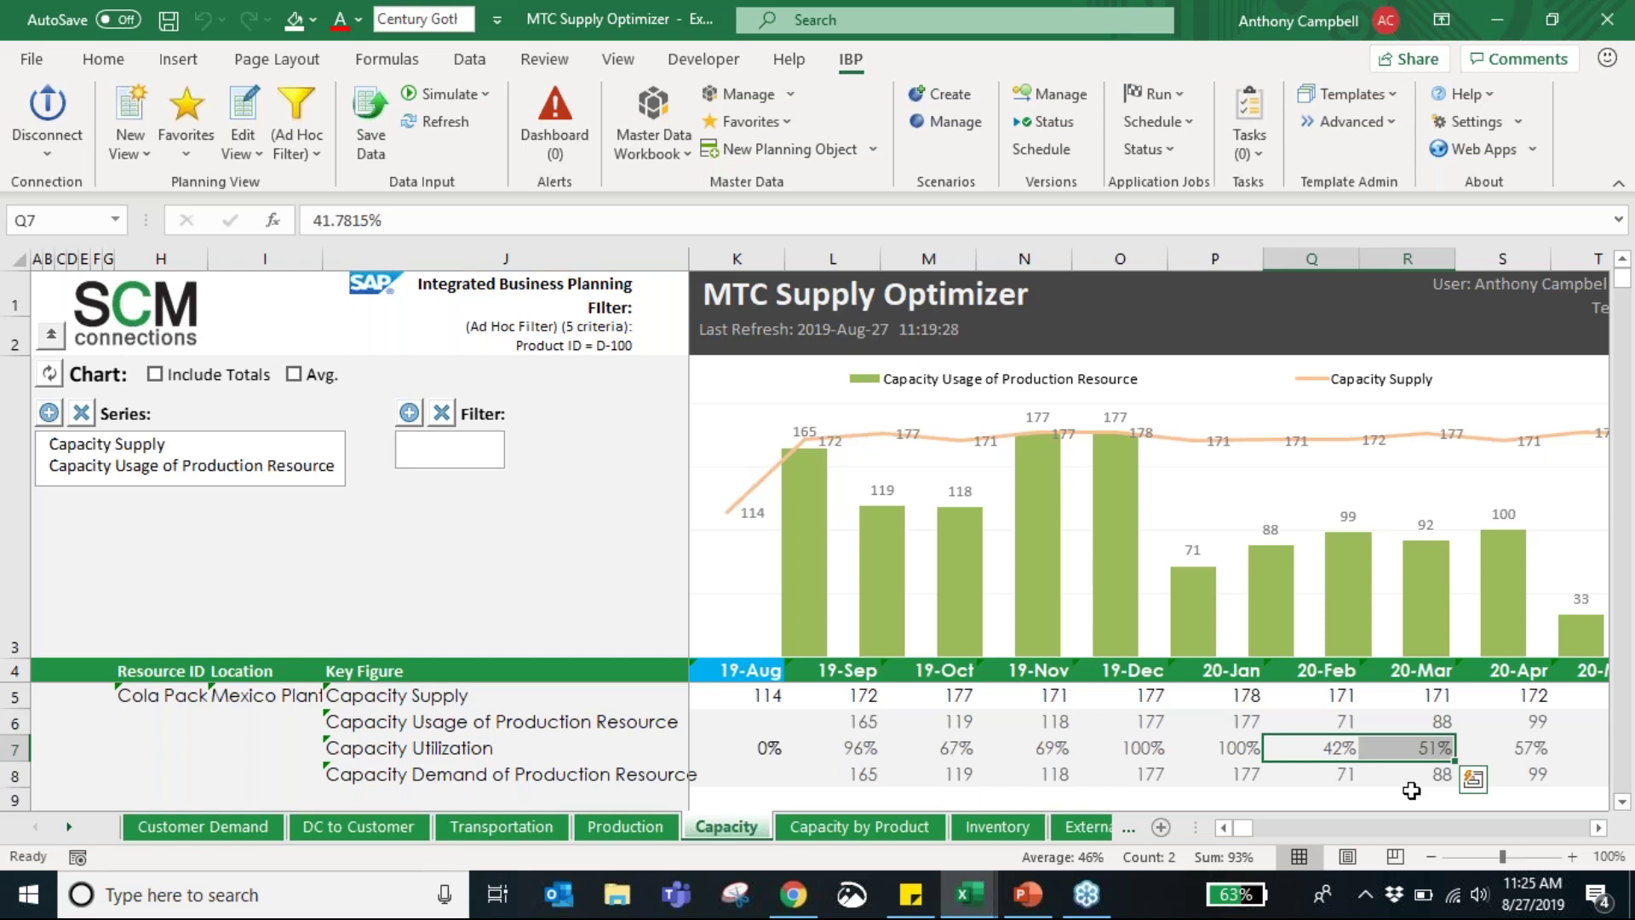
Step: Switch to the PowerPoint presentation and start the slide show from slide 7, "Real World Example in Moving the Chains"
left_click(1032, 898)
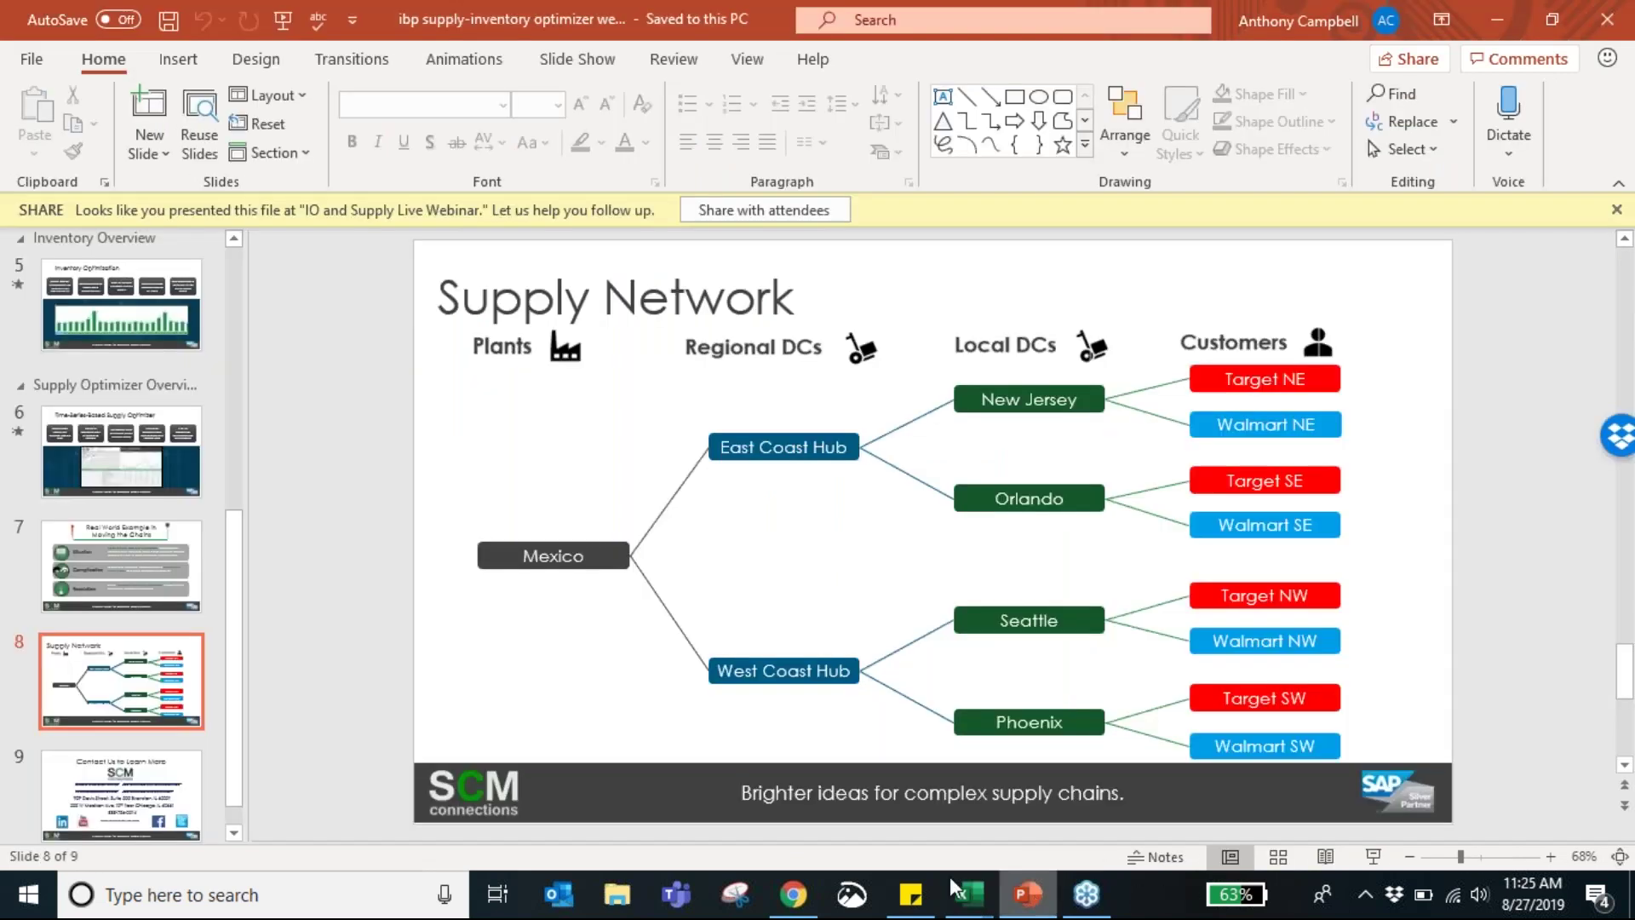
left_click(136, 590)
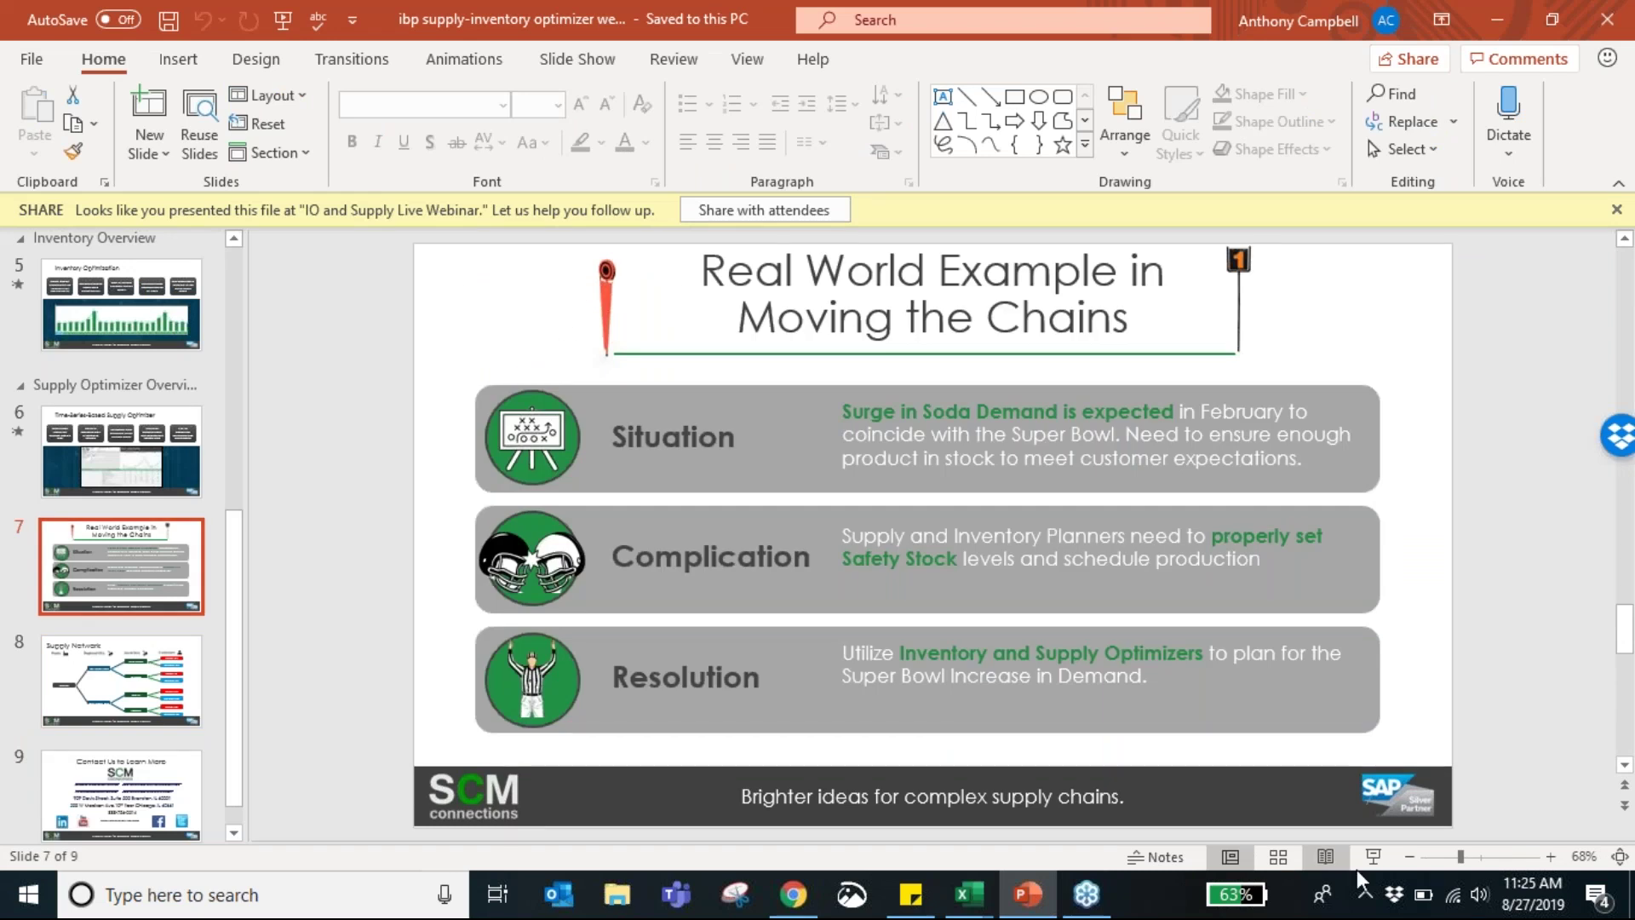
left_click(1372, 857)
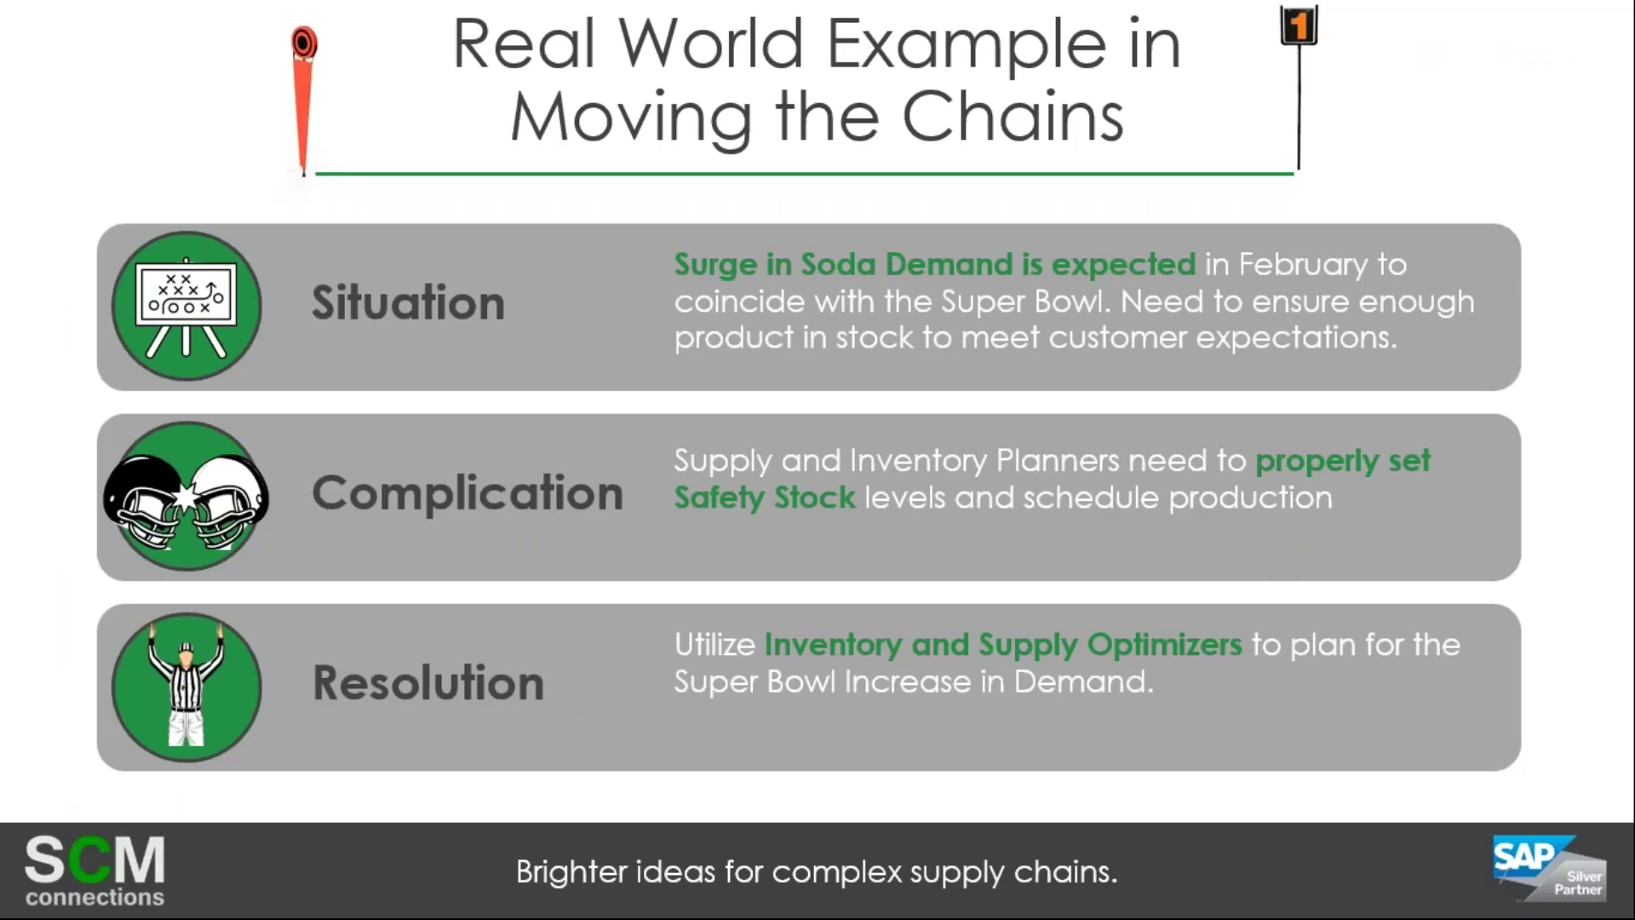